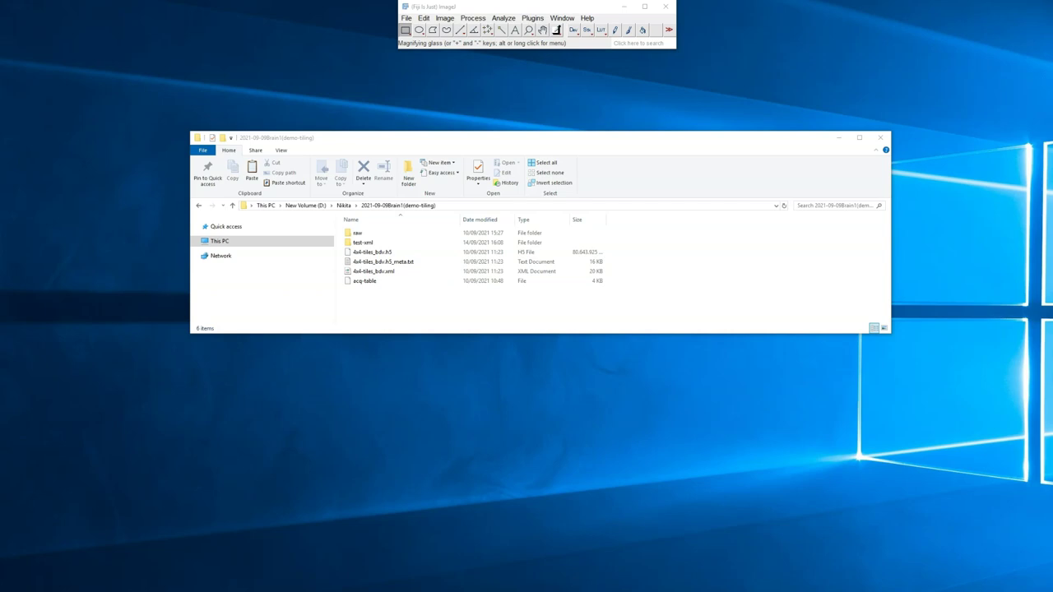
# Launch BigStitcher and load 4x4-tiles_bdv.xml, parsed as 2 channels, 2 illuminations and 4 tiles.
pyautogui.click(534, 18)
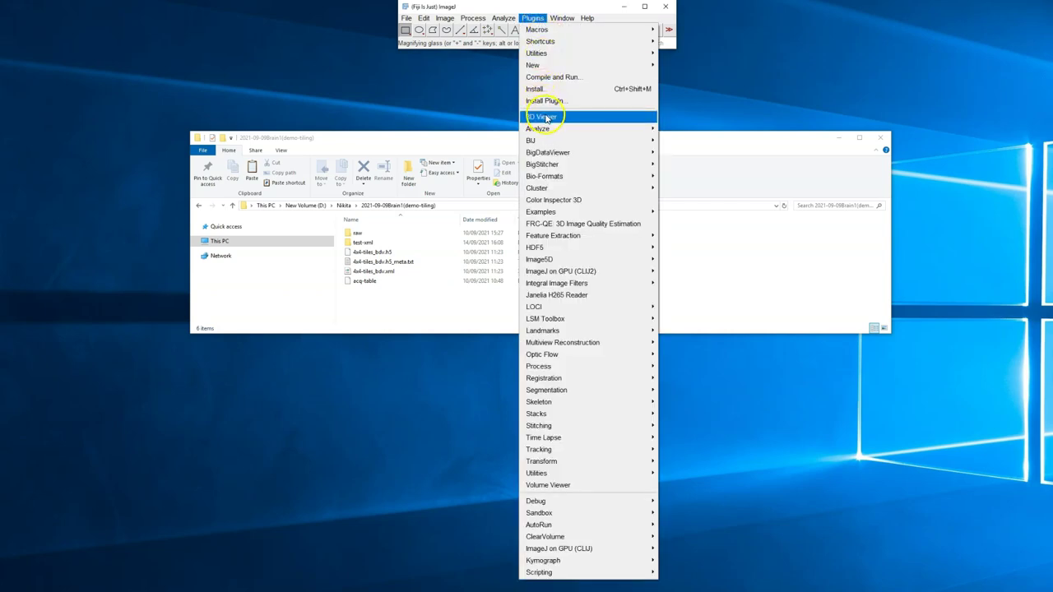
pyautogui.moveTo(541, 165)
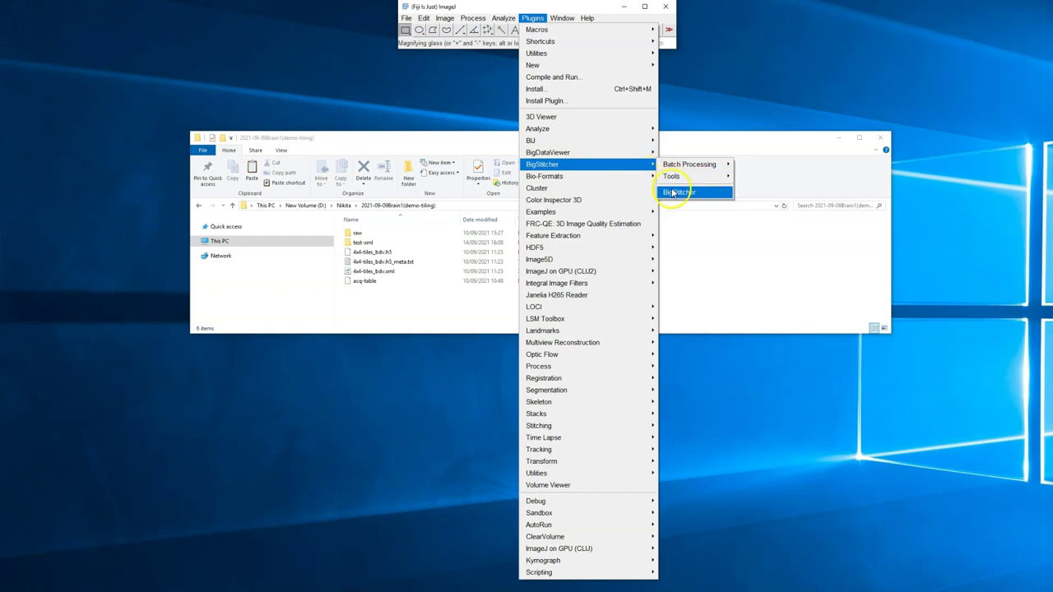
pyautogui.click(672, 192)
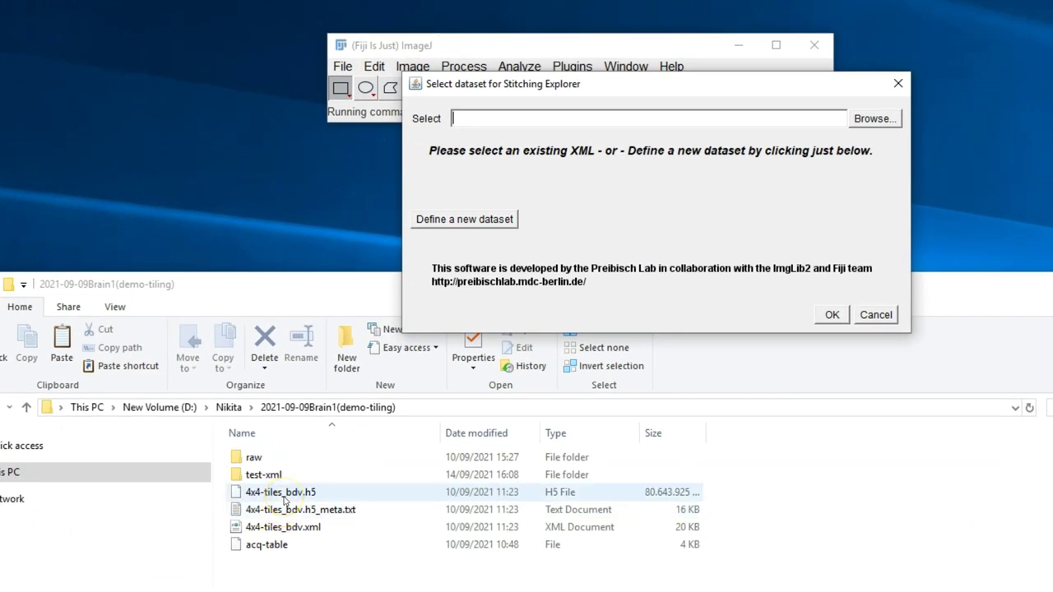
pyautogui.click(294, 526)
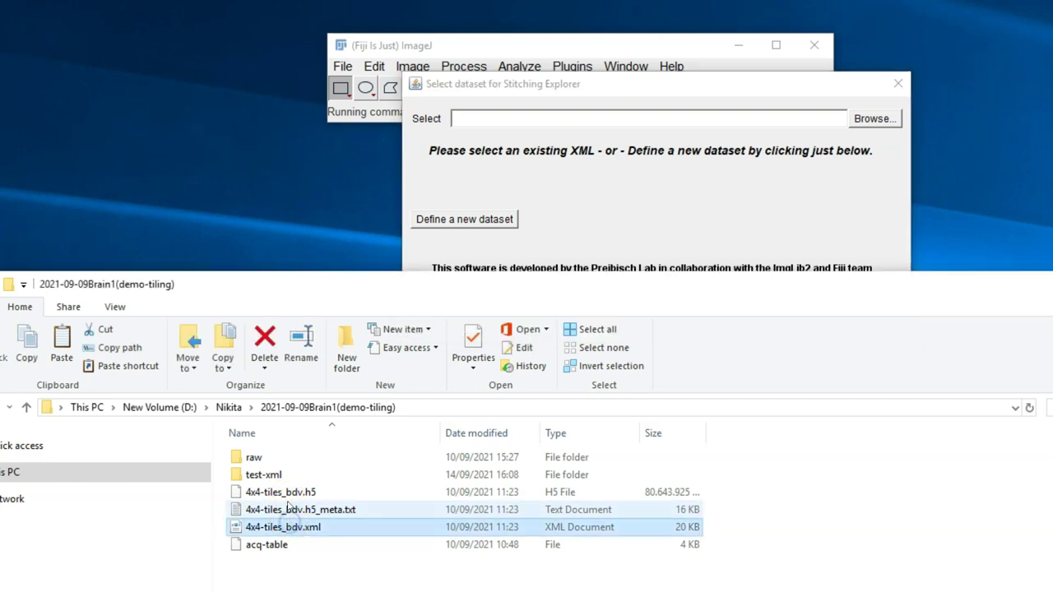
pyautogui.click(284, 492)
pyautogui.click(293, 527)
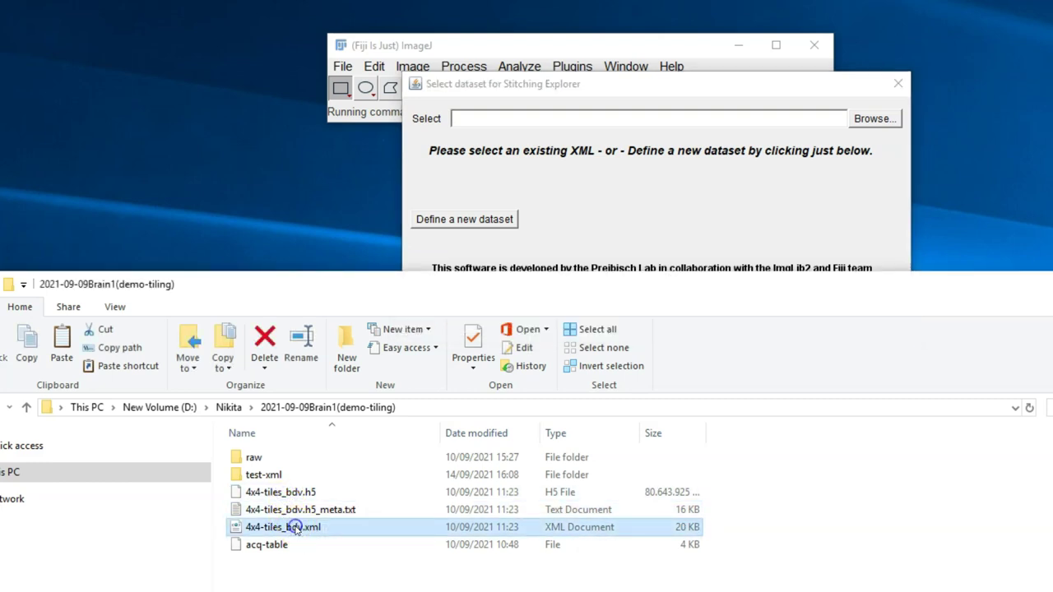
pyautogui.moveTo(290, 530)
pyautogui.mouseDown()
pyautogui.moveTo(535, 193)
pyautogui.moveTo(540, 82)
pyautogui.moveTo(551, 122)
pyautogui.mouseUp()
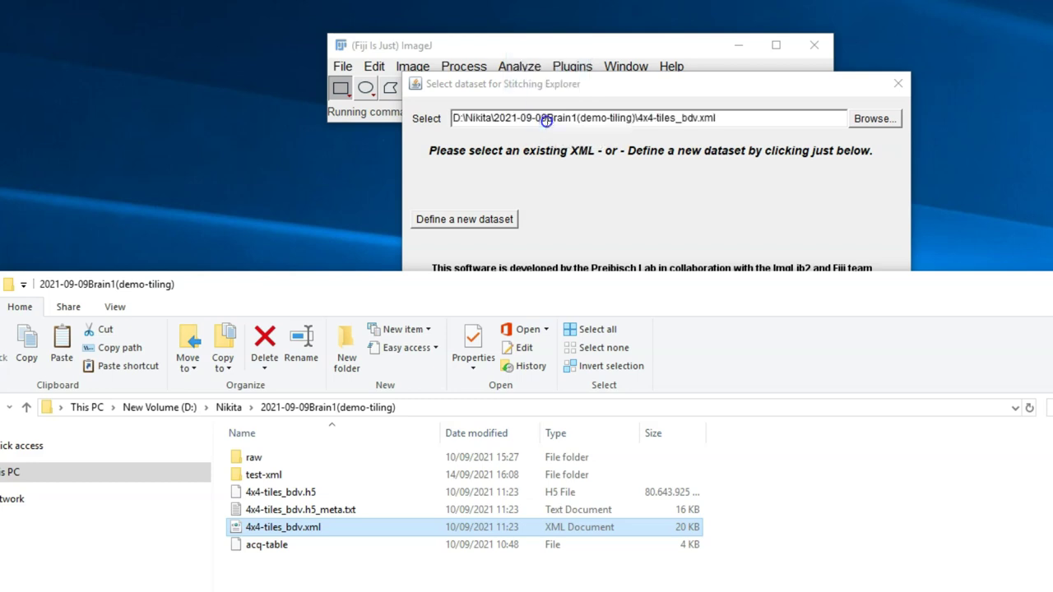
pyautogui.click(566, 161)
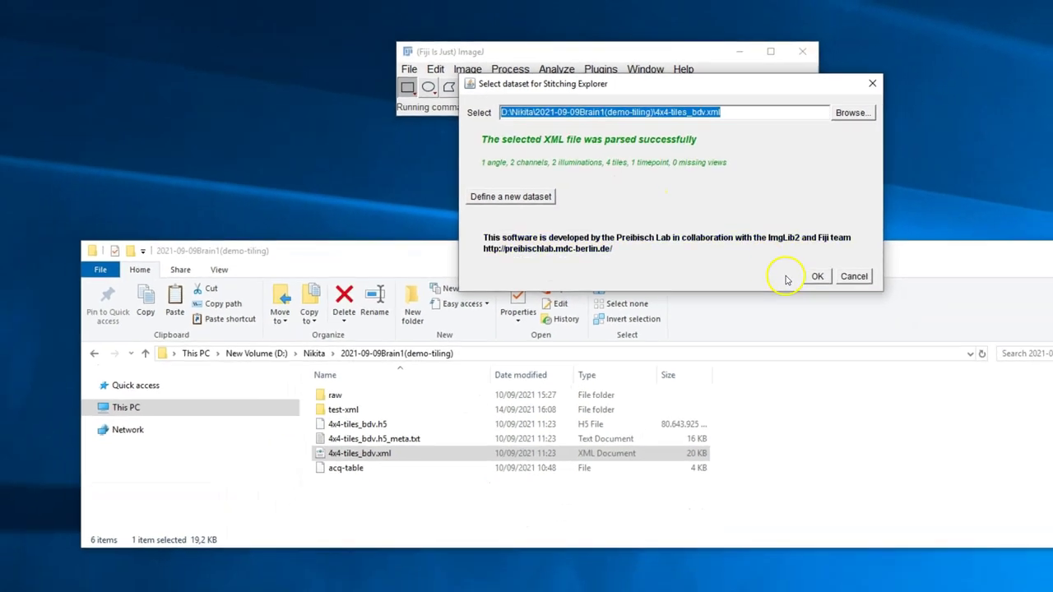
# Open the dataset in Stitching Explorer and show tile 1 in BigDataViewer, zoomed out to the full tile.
pyautogui.click(831, 314)
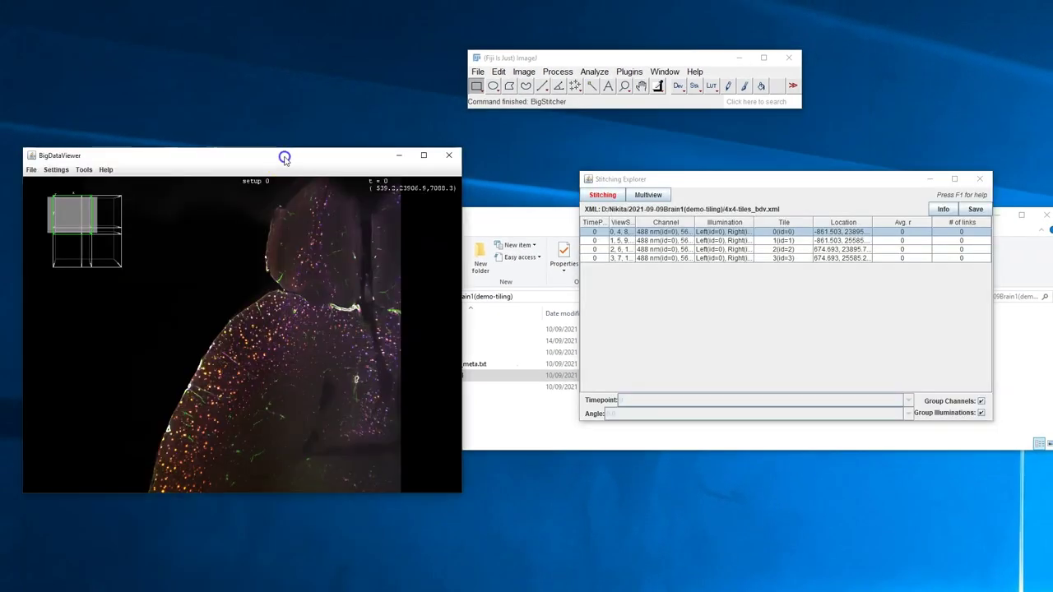
pyautogui.click(645, 241)
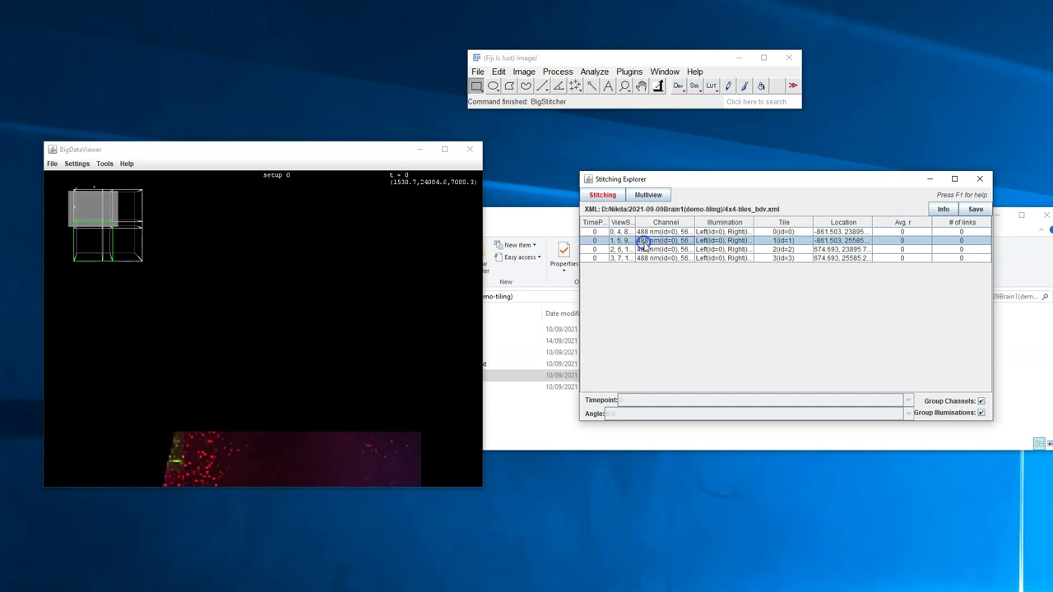
pyautogui.click(323, 355)
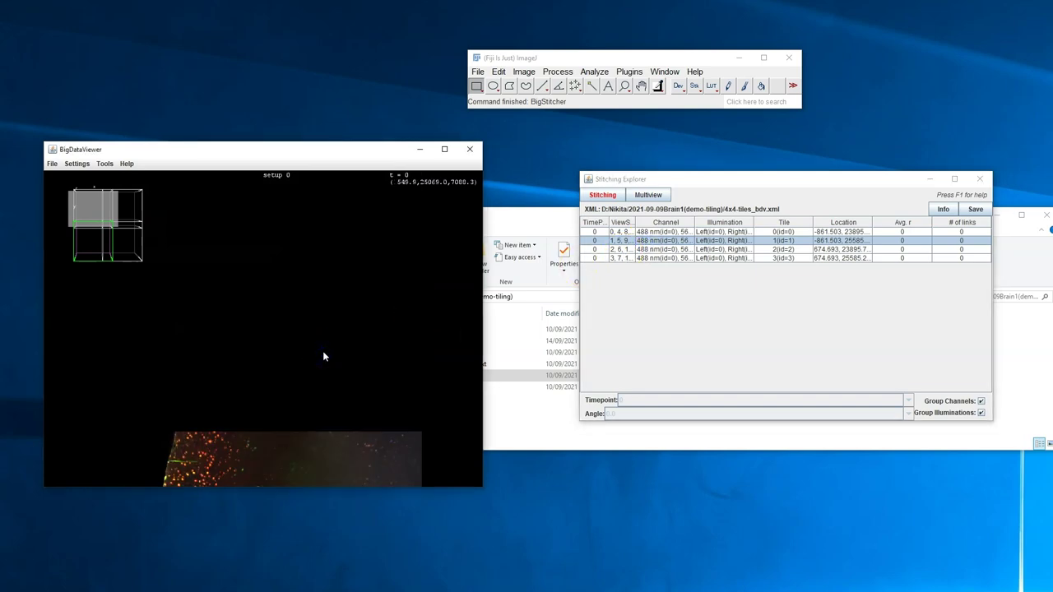
pyautogui.press('Down')
pyautogui.press('Down')
pyautogui.press('Down')
pyautogui.press('Down')
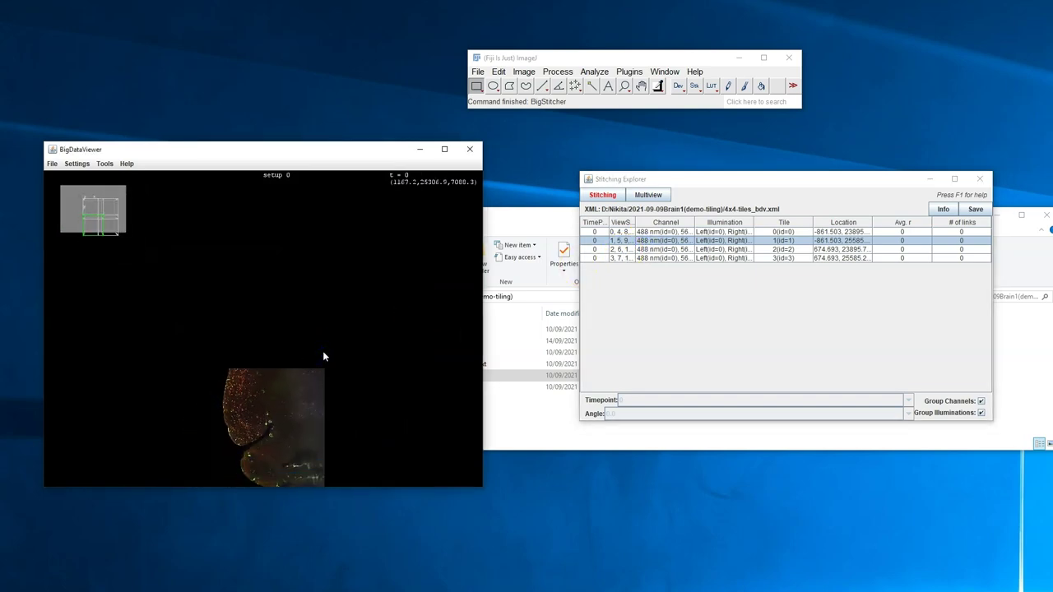
pyautogui.press('Down')
pyautogui.press('Down')
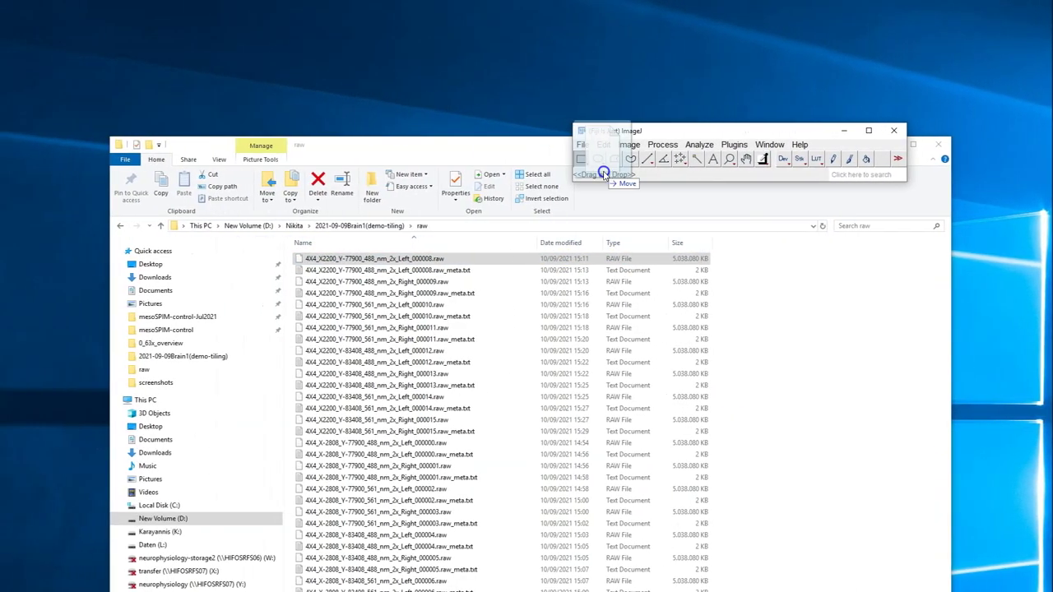
# Import the raw tile as a 16-bit stack with 615 slices taken from its metadata file.
pyautogui.moveTo(257, 88); pyautogui.dragTo(248, 88)
pyautogui.doubleClick(458, 270)
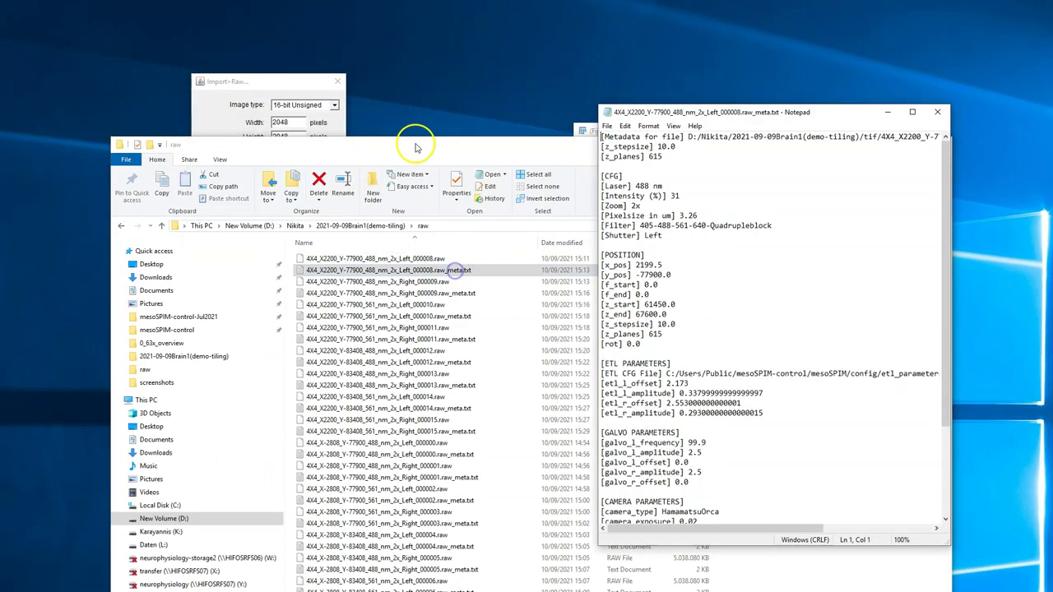
pyautogui.doubleClick(654, 335)
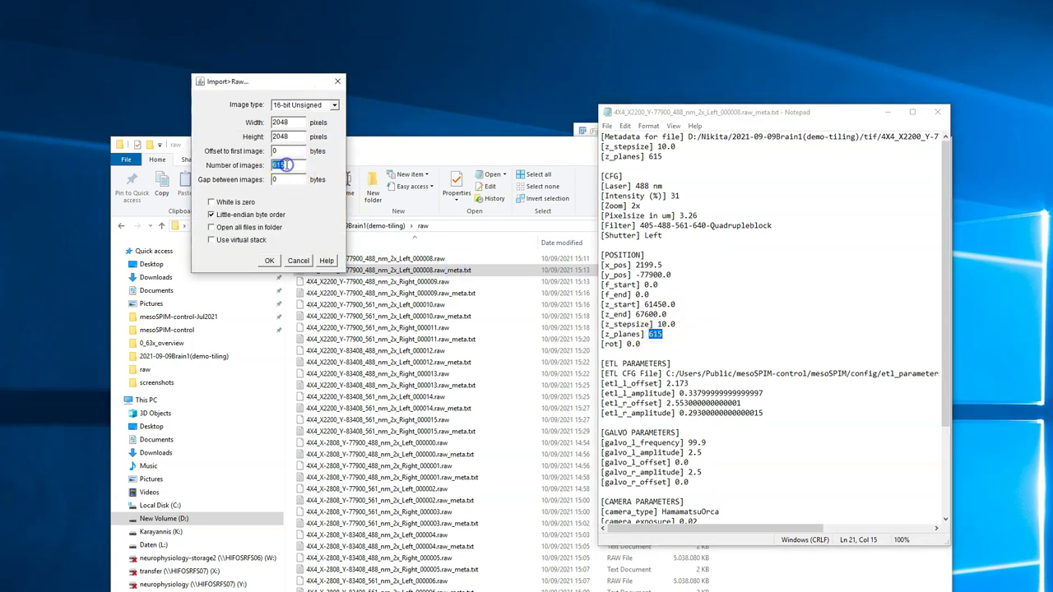
pyautogui.click(269, 260)
pyautogui.click(944, 111)
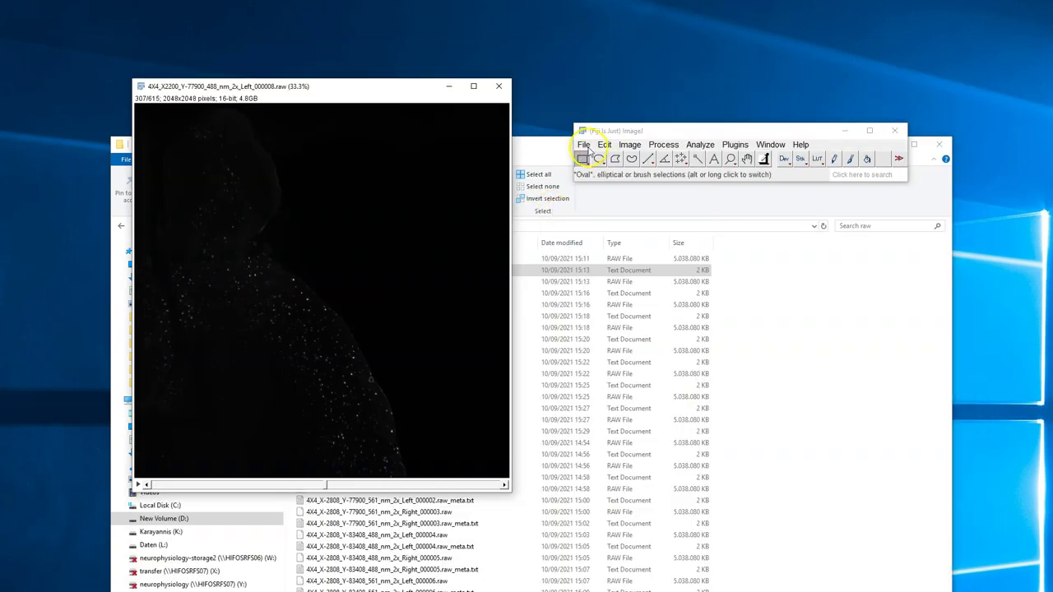
# Save the imported stack as a TIFF in the raw folder.
pyautogui.click(585, 146)
pyautogui.click(705, 302)
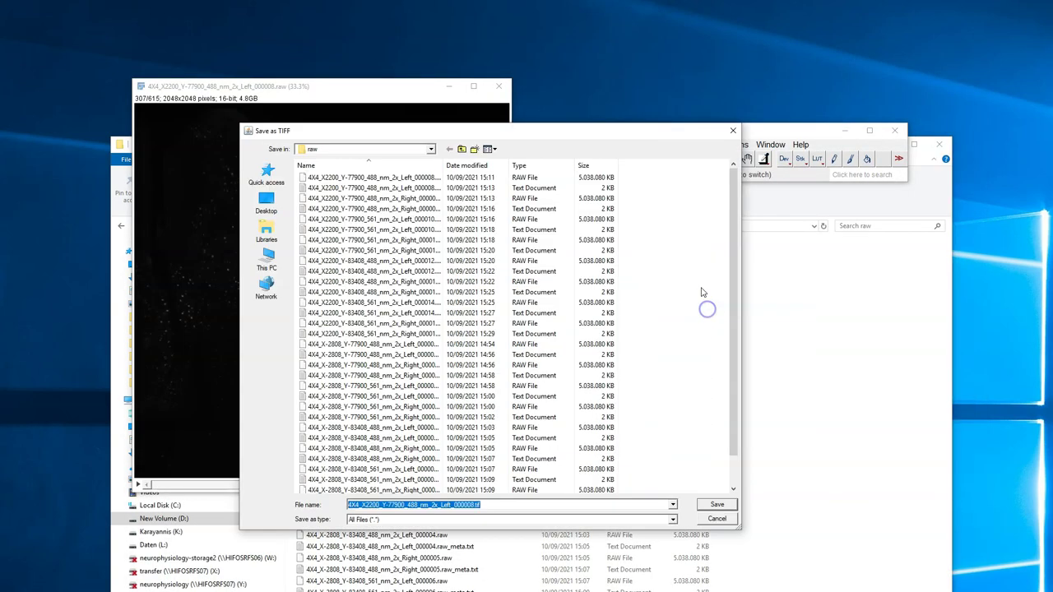
pyautogui.click(412, 502)
pyautogui.click(470, 505)
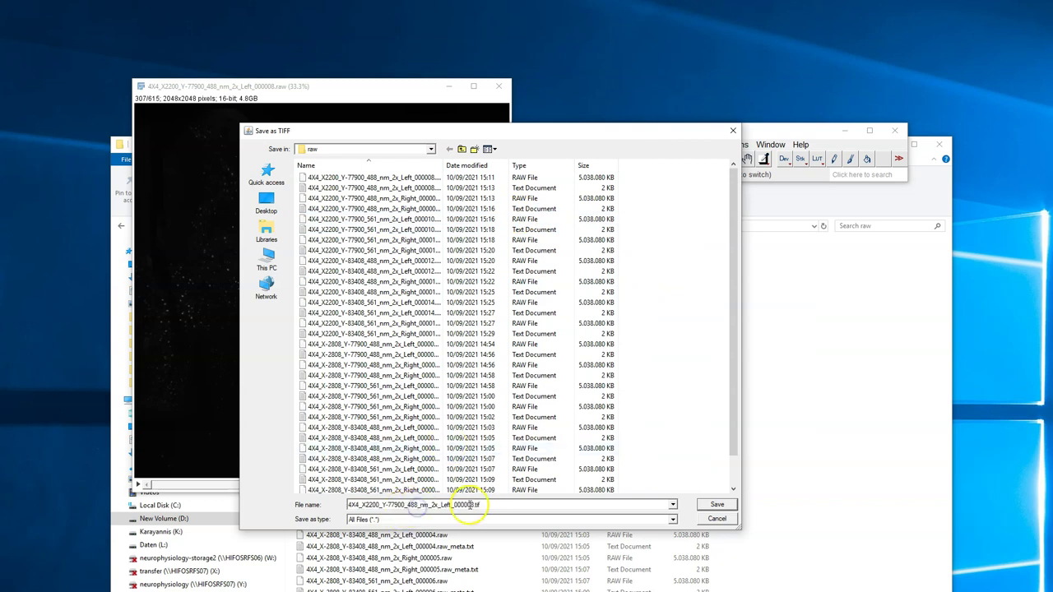
pyautogui.click(709, 504)
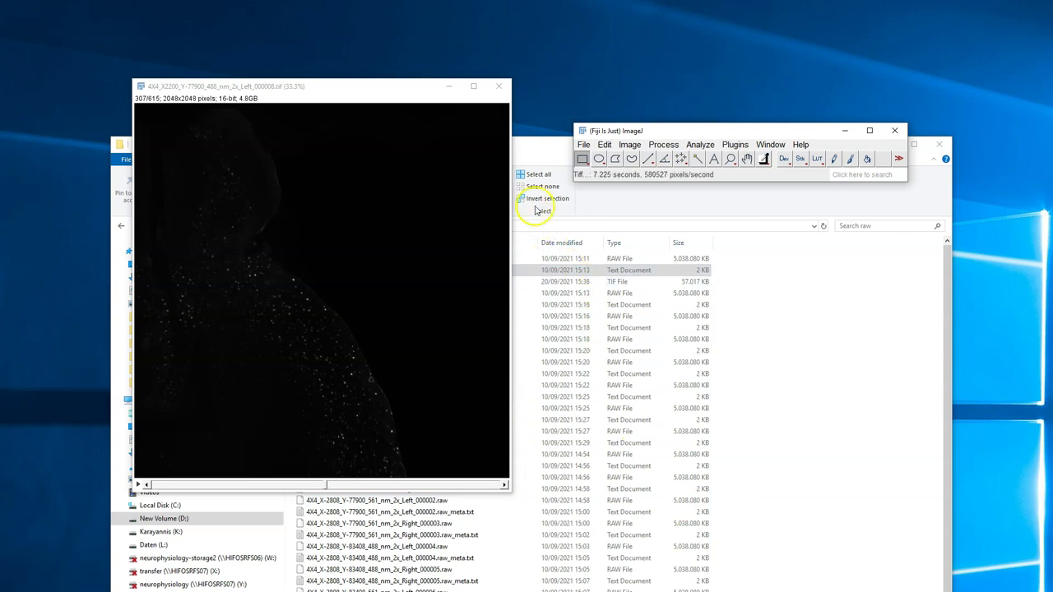
# Close the stack and rename its TIFF, replacing the coordinate prefix with CH and 'Left' with V.
pyautogui.click(499, 86)
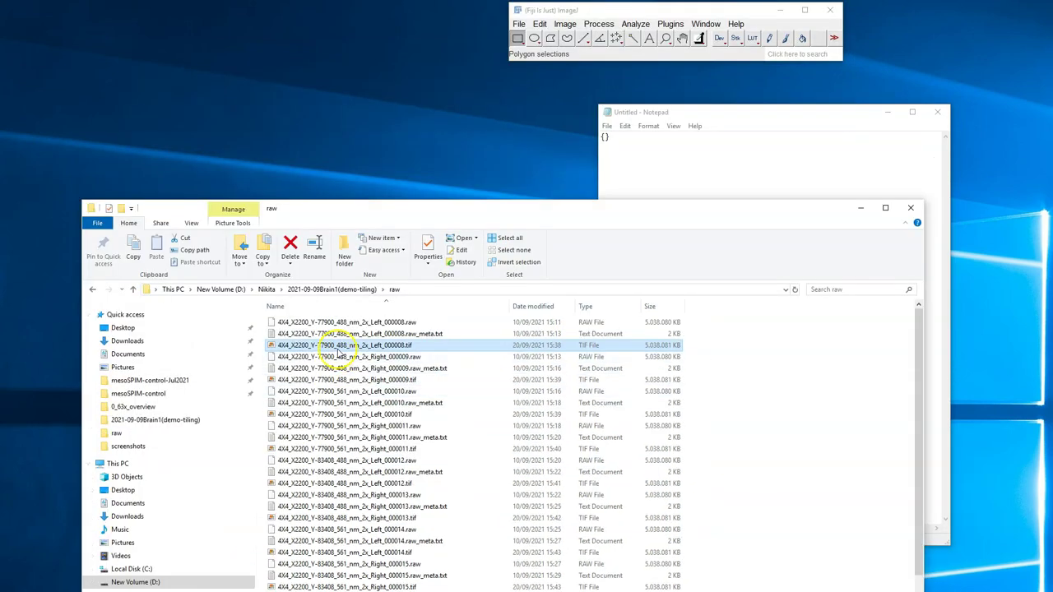
pyautogui.click(337, 345)
pyautogui.moveTo(337, 345); pyautogui.dragTo(273, 346)
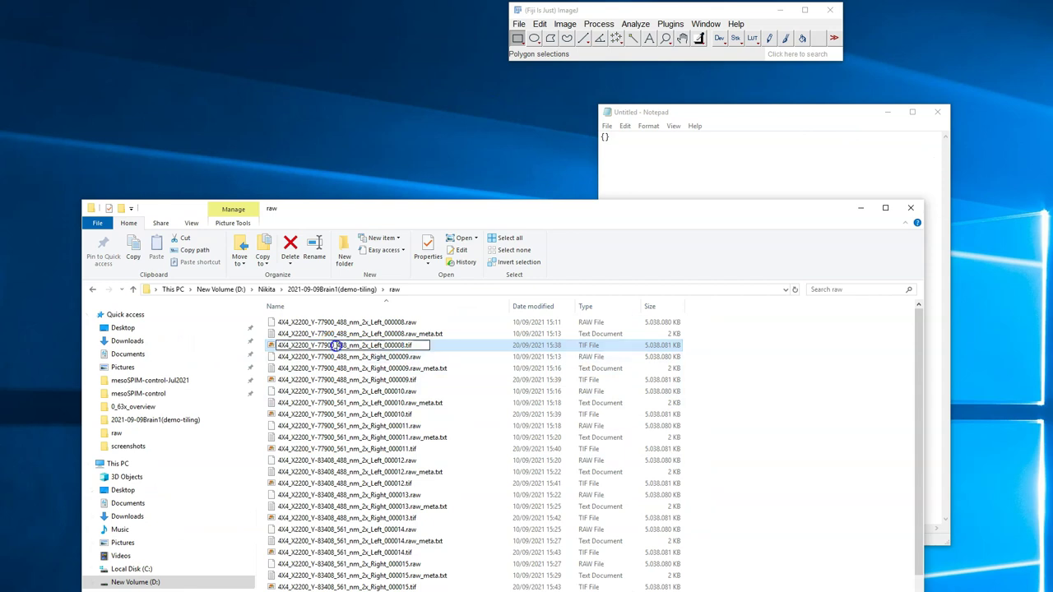
pyautogui.write('CH')
pyautogui.click(313, 344)
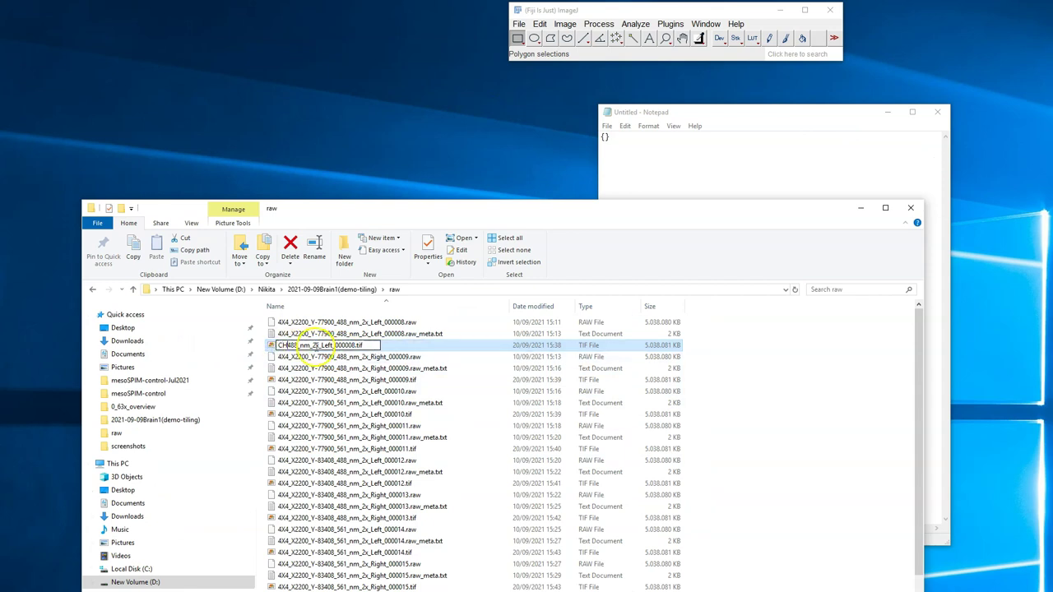
pyautogui.write('V0')
pyautogui.moveTo(331, 346); pyautogui.dragTo(342, 345)
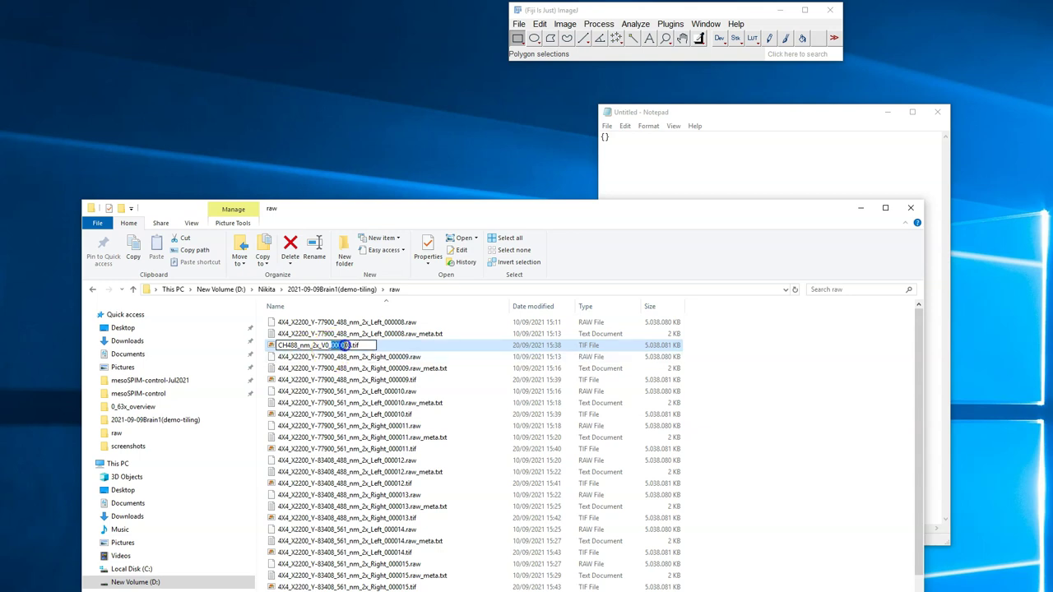
pyautogui.scroll(-5, 346, 349)
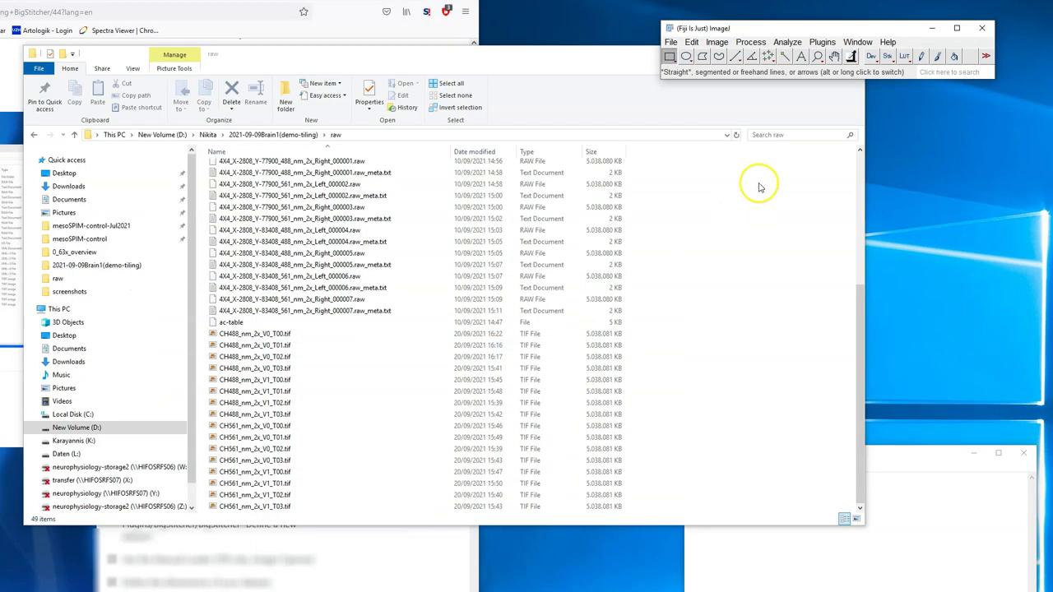
# Start a new BigStitcher dataset from manually picked files, browsing to the raw folder on drive D:.
pyautogui.click(821, 42)
pyautogui.moveTo(831, 218)
pyautogui.click(1000, 250)
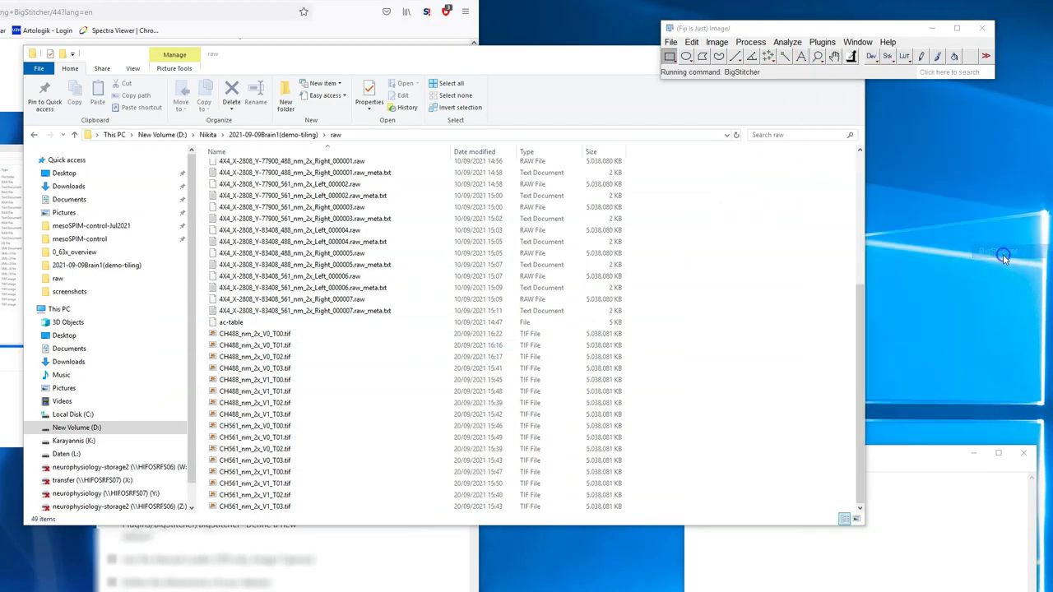
pyautogui.click(593, 200)
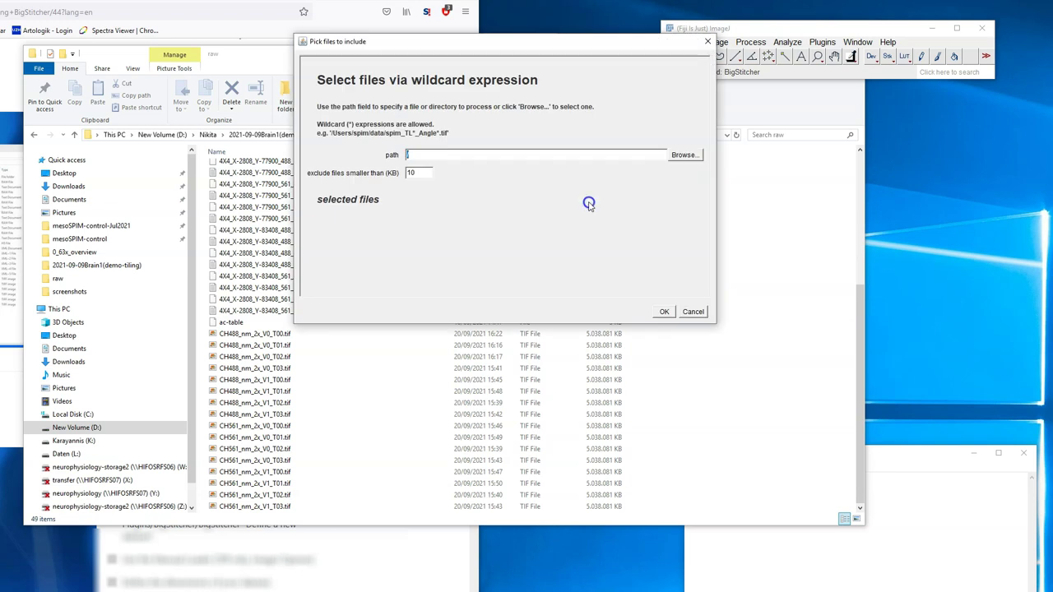
pyautogui.click(684, 155)
pyautogui.click(525, 326)
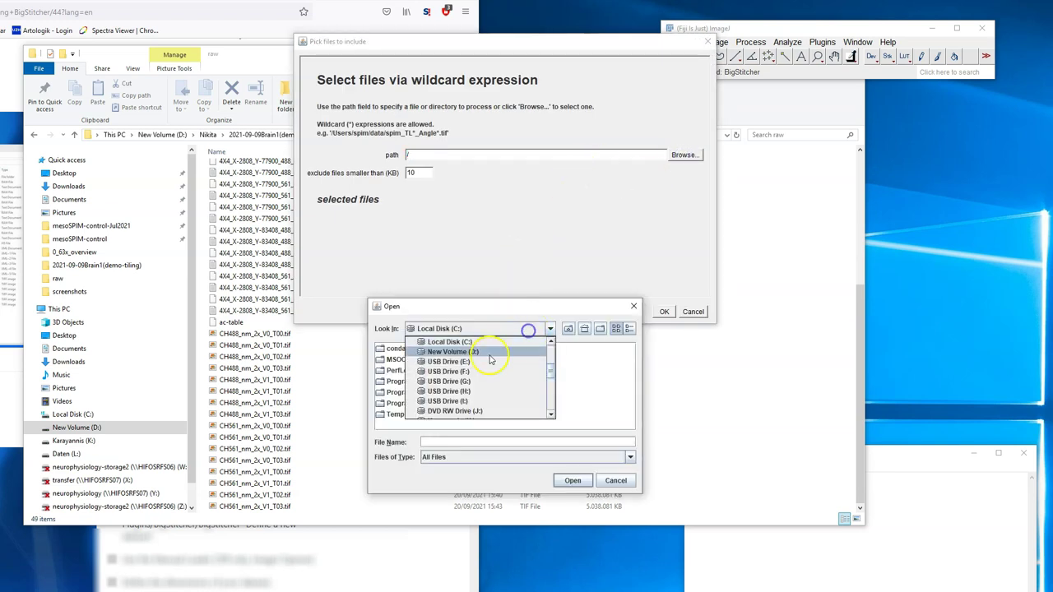
pyautogui.click(465, 354)
pyautogui.doubleClick(391, 348)
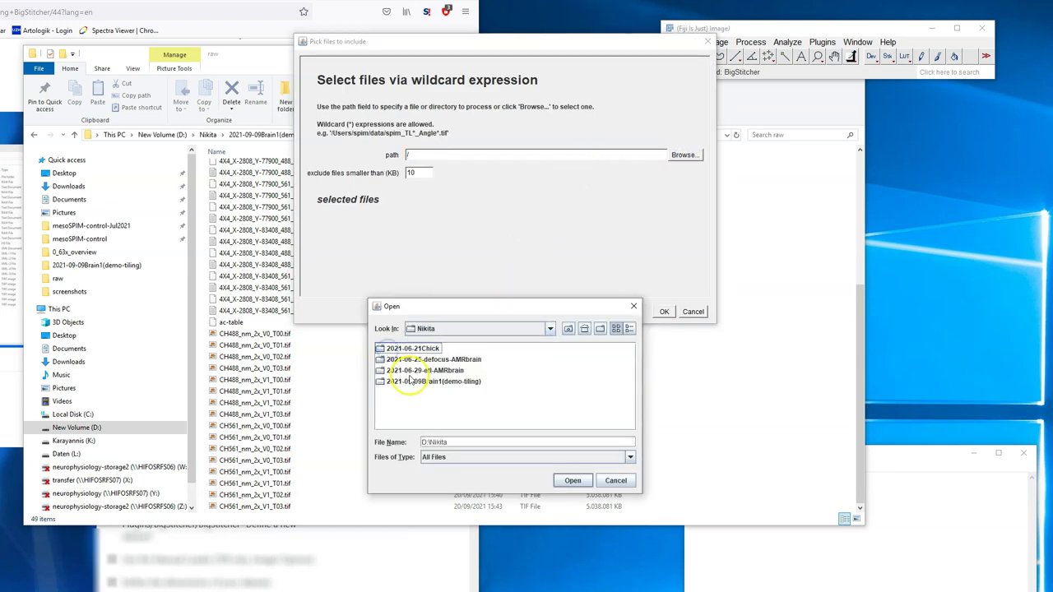
pyautogui.doubleClick(403, 381)
pyautogui.click(393, 349)
pyautogui.click(572, 480)
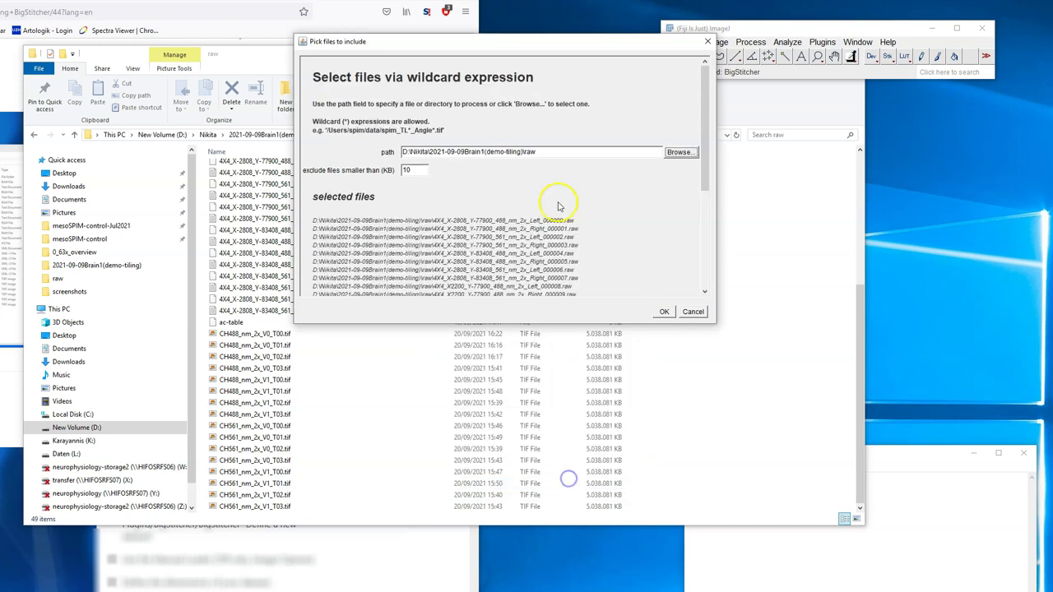
# Append the CH*_nm_2x_V*_T*.tif wildcard to the raw folder path.
pyautogui.tripleClick(556, 151)
pyautogui.click(564, 151)
pyautogui.write('\\')
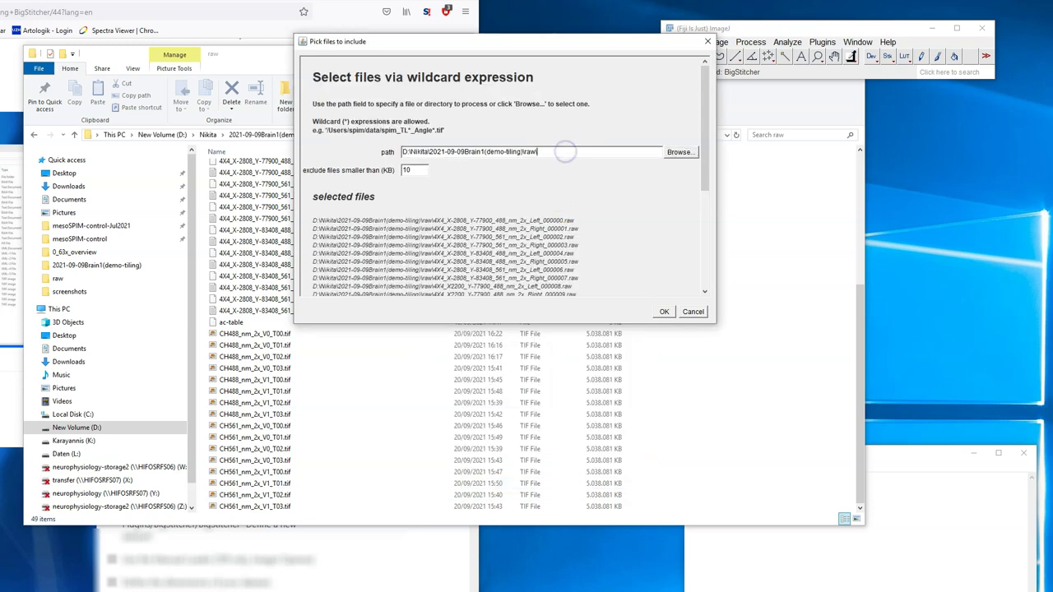
pyautogui.write('CH*_nm_2x_V*_T*.tif')
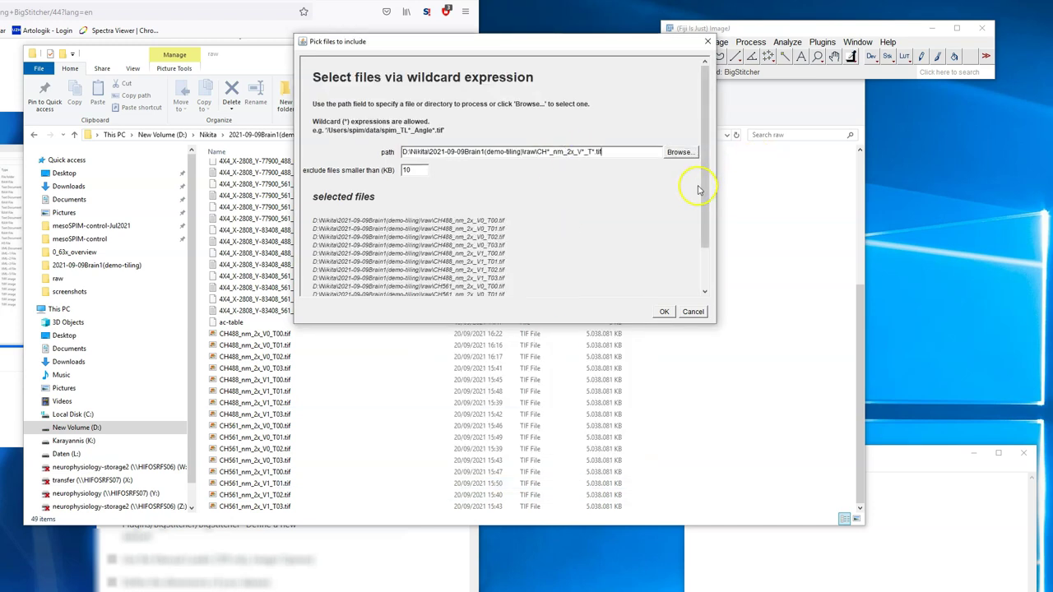
pyautogui.scroll(-2, 698, 189)
pyautogui.scroll(-2, 698, 188)
# Map pattern 0 to channels, pattern 1 to illuminations and pattern 2 to tiles.
pyautogui.click(663, 311)
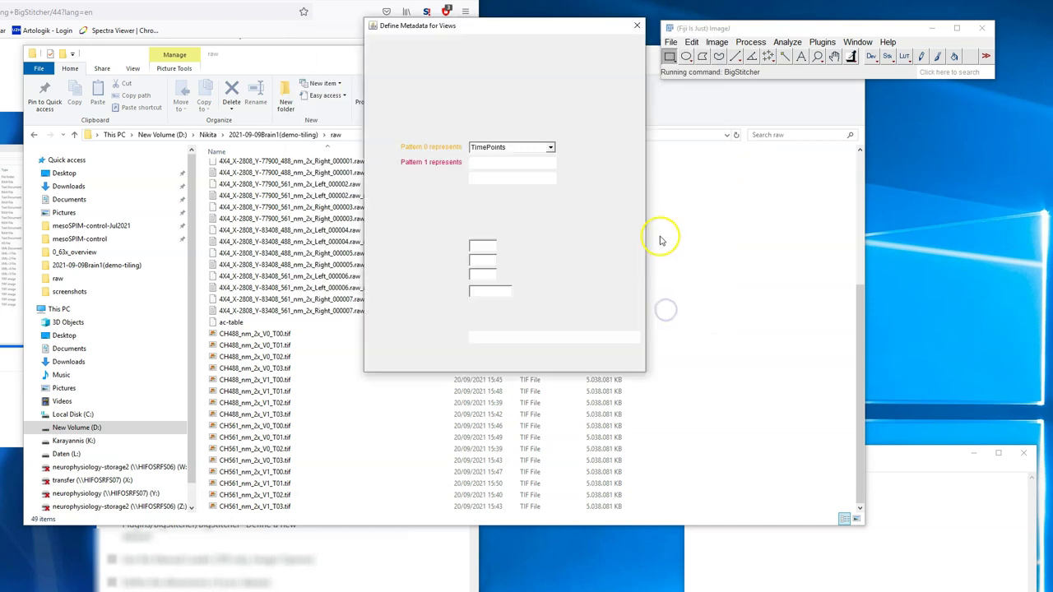
pyautogui.click(521, 147)
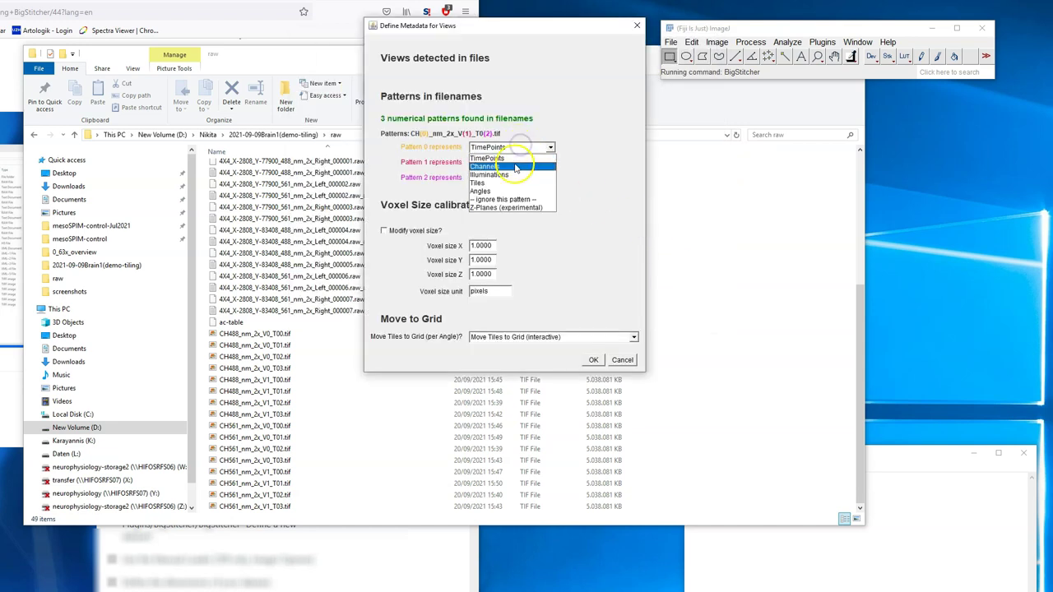
pyautogui.click(514, 166)
pyautogui.click(516, 165)
pyautogui.click(510, 188)
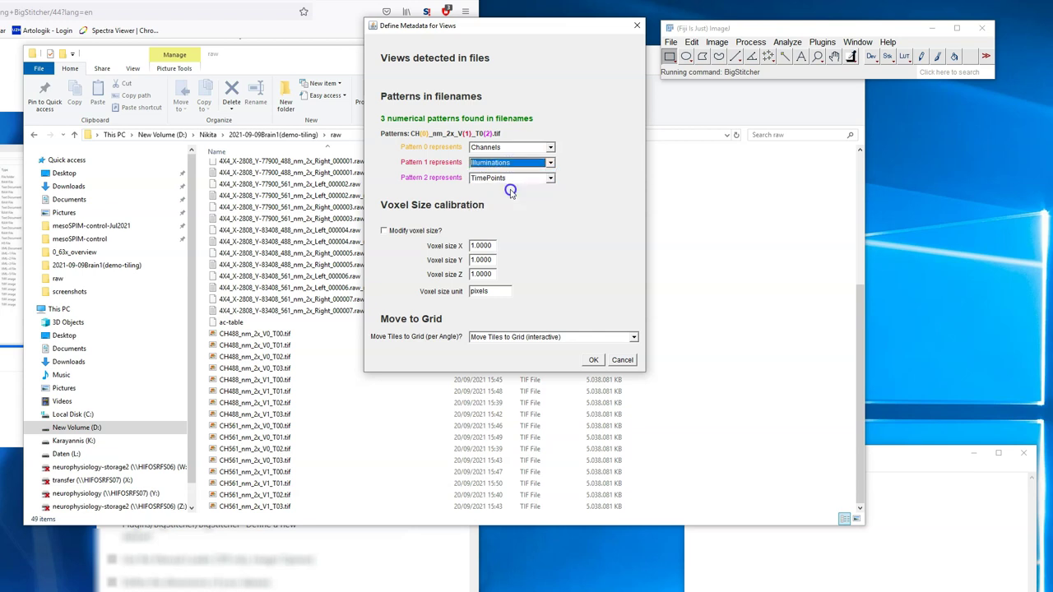
pyautogui.click(499, 215)
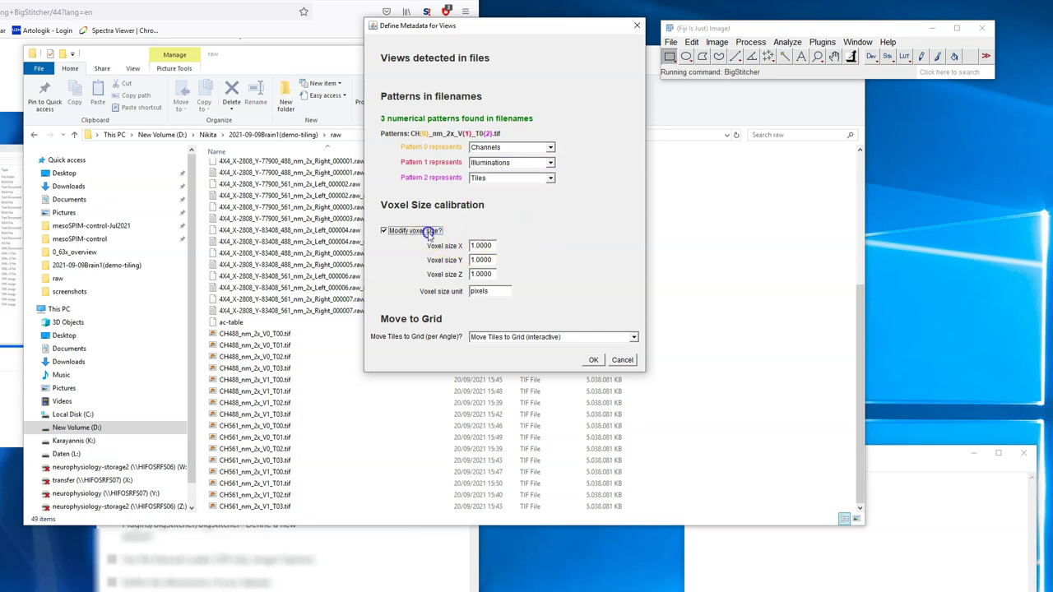
# Set the voxel size to 3.26 × 3.26 × 10 um, copying the pixel size from the tile metadata.
pyautogui.moveTo(457, 29); pyautogui.dragTo(496, 82)
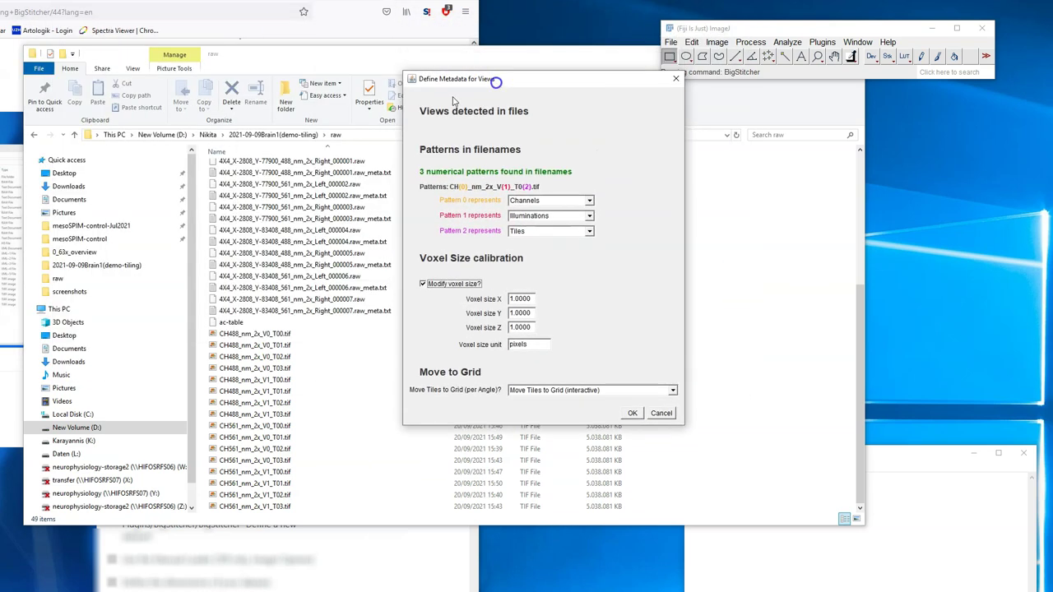
pyautogui.doubleClick(329, 241)
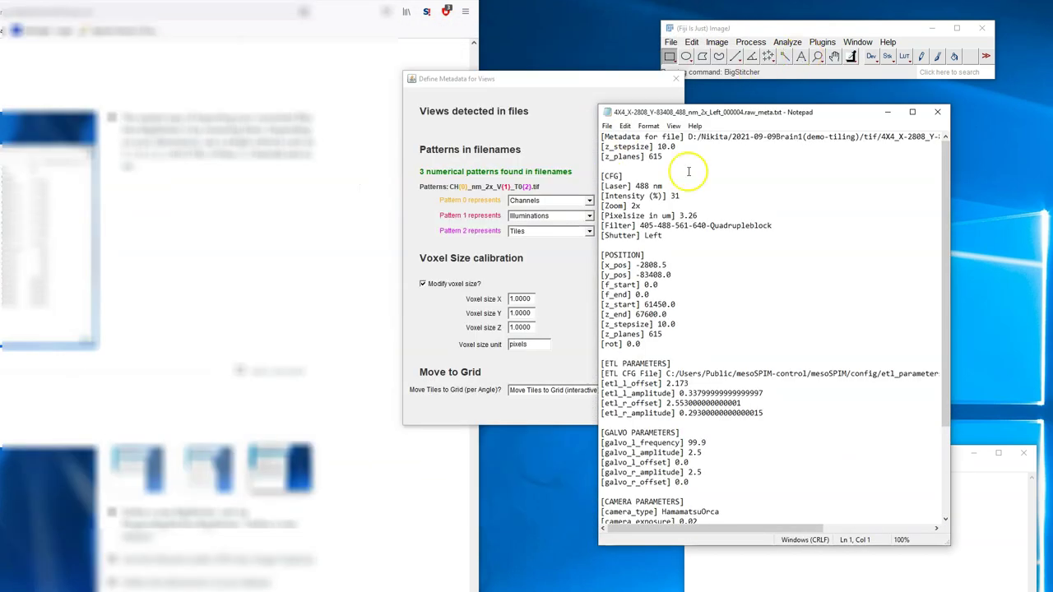
pyautogui.doubleClick(691, 215)
pyautogui.click(512, 300)
pyautogui.write('3.26')
pyautogui.click(509, 313)
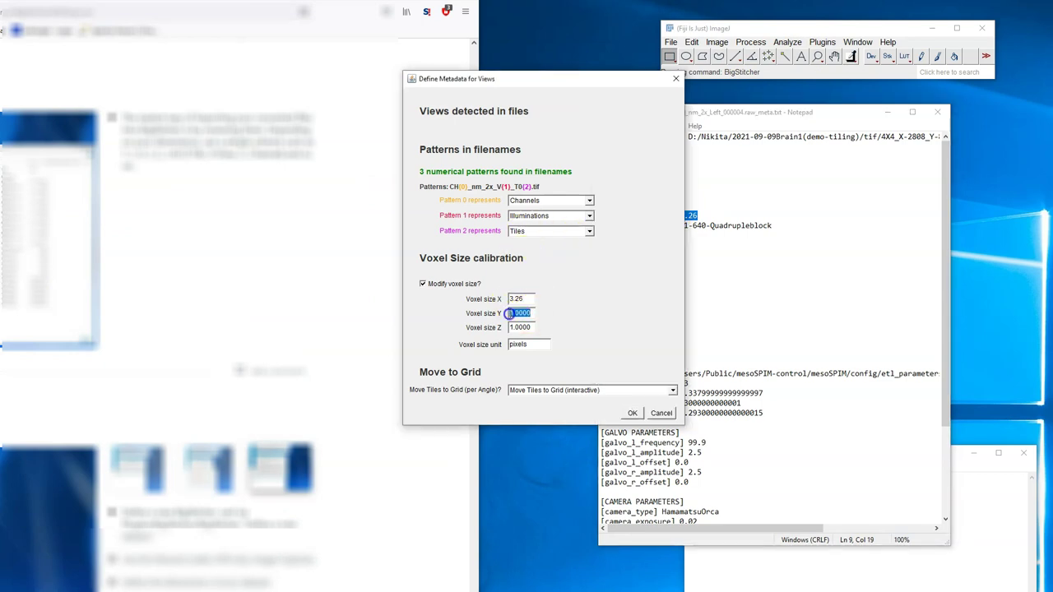
pyautogui.write('3.26')
pyautogui.doubleClick(522, 327)
pyautogui.write('10')
pyautogui.doubleClick(520, 344)
pyautogui.write('um')
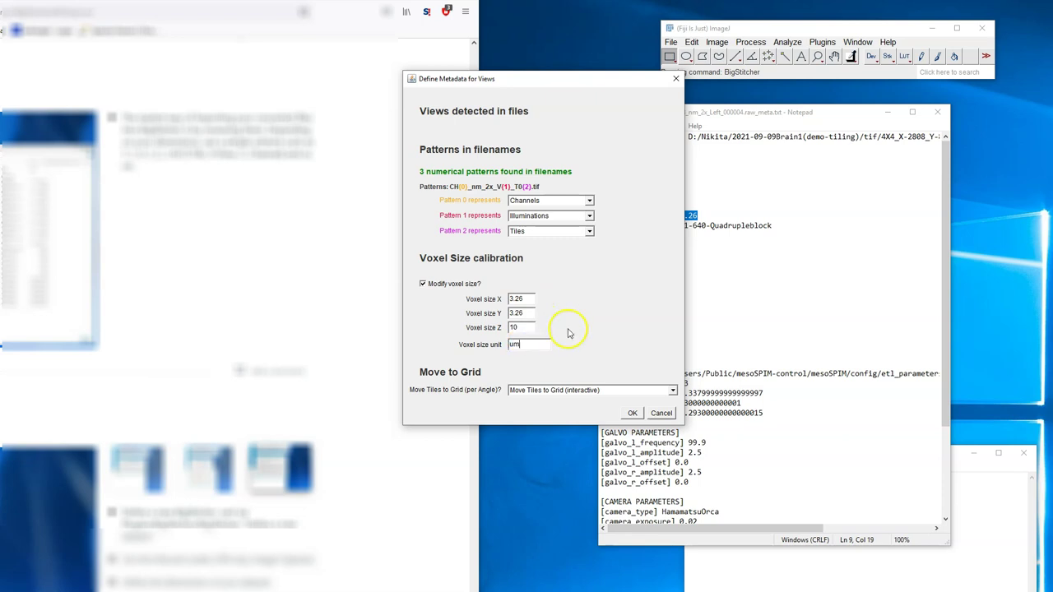
pyautogui.click(630, 412)
# Load the raw data virtually with caching.
pyautogui.click(484, 132)
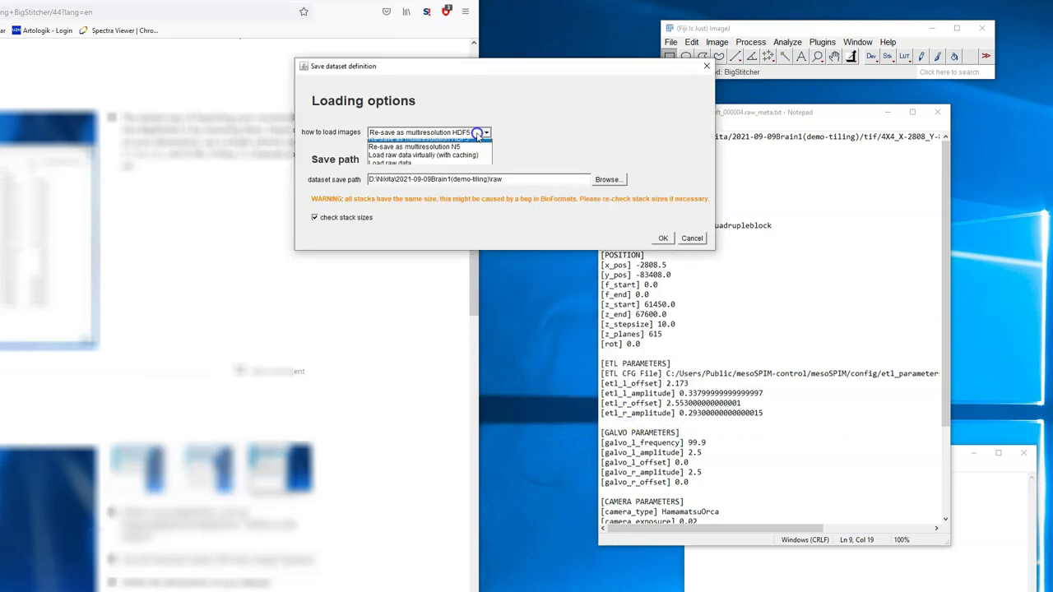
pyautogui.click(479, 157)
pyautogui.click(662, 239)
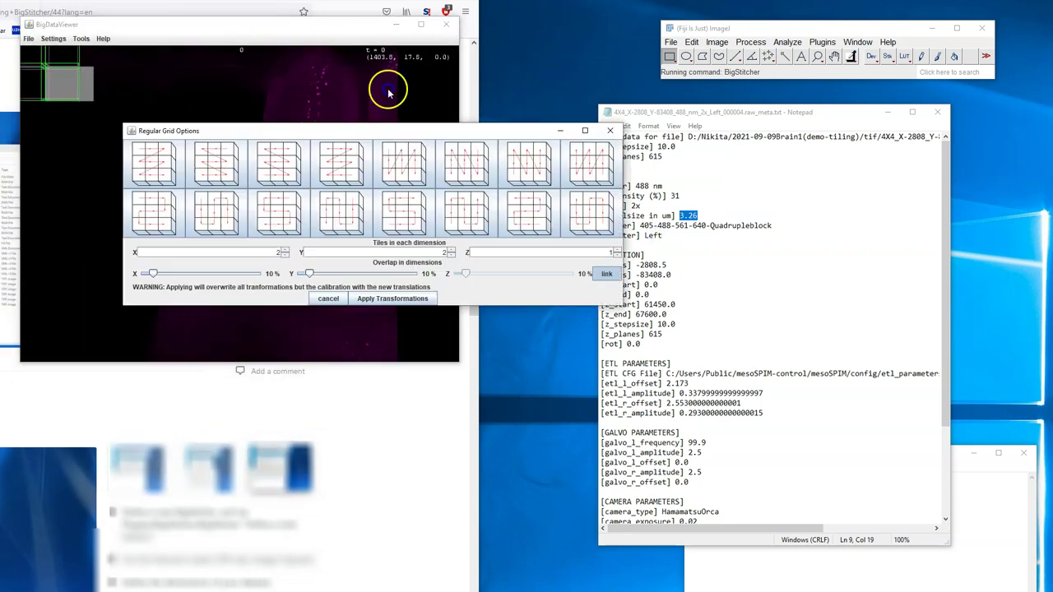
# Arrange the four tiles on a 2x2 grid pattern with 17% overlap and apply the transformations.
pyautogui.moveTo(197, 132); pyautogui.dragTo(540, 385)
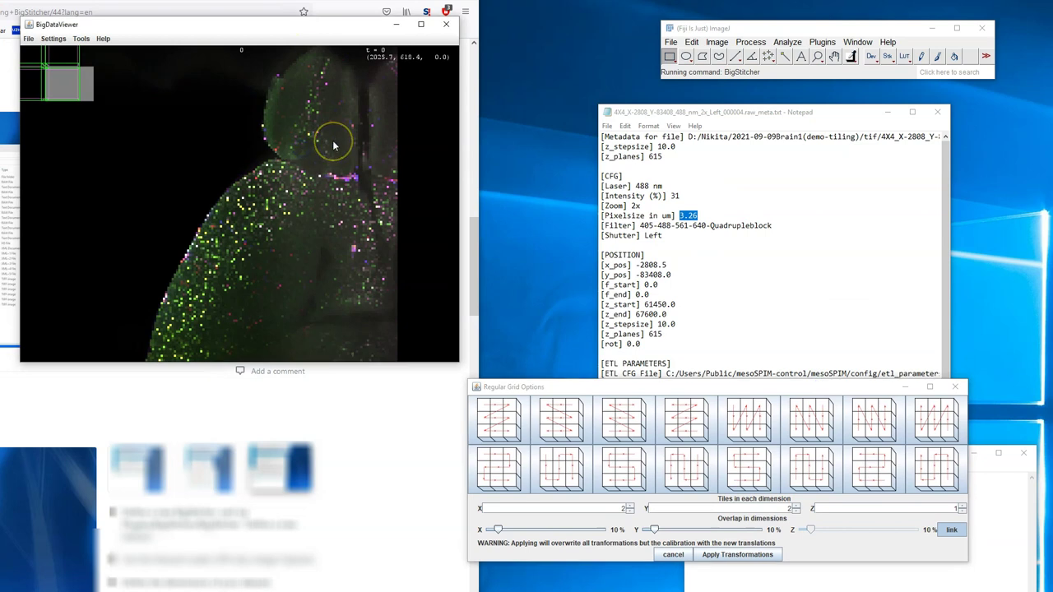
pyautogui.moveTo(314, 25); pyautogui.dragTo(337, 18)
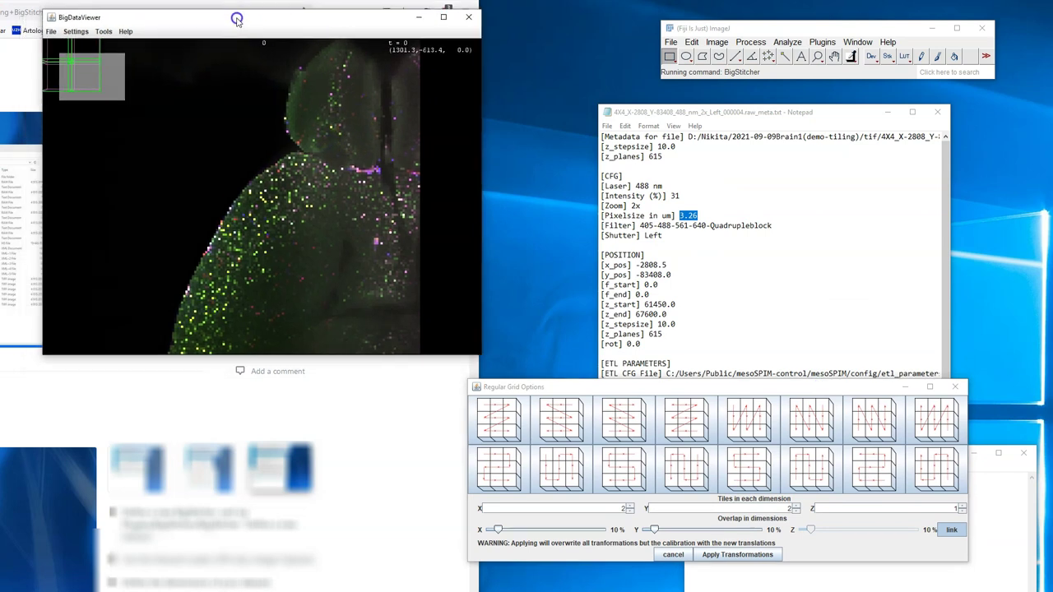
pyautogui.scroll(-3, 196, 130)
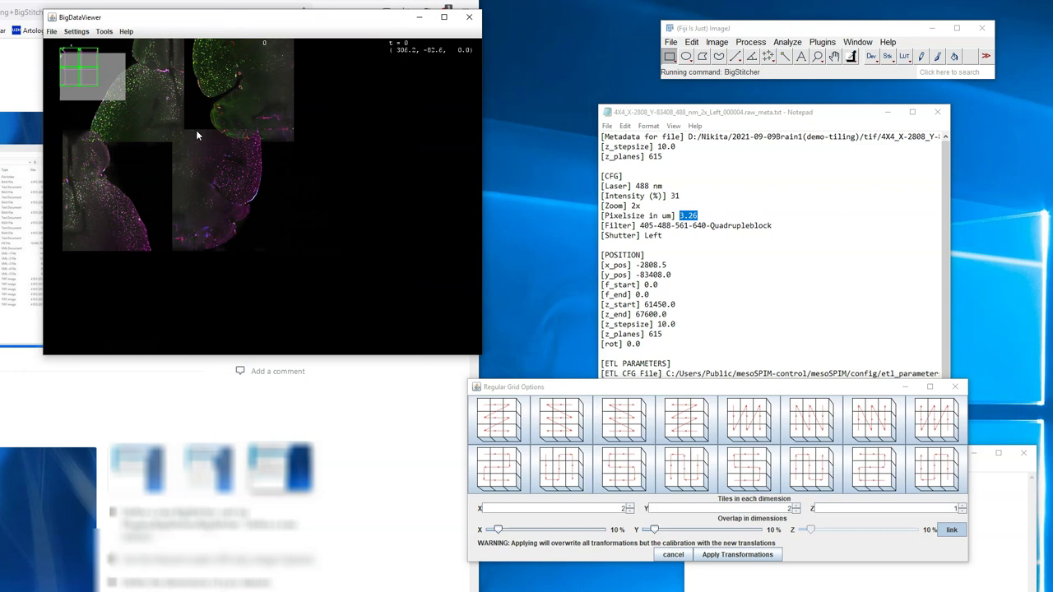
pyautogui.scroll(-2, 408, 319)
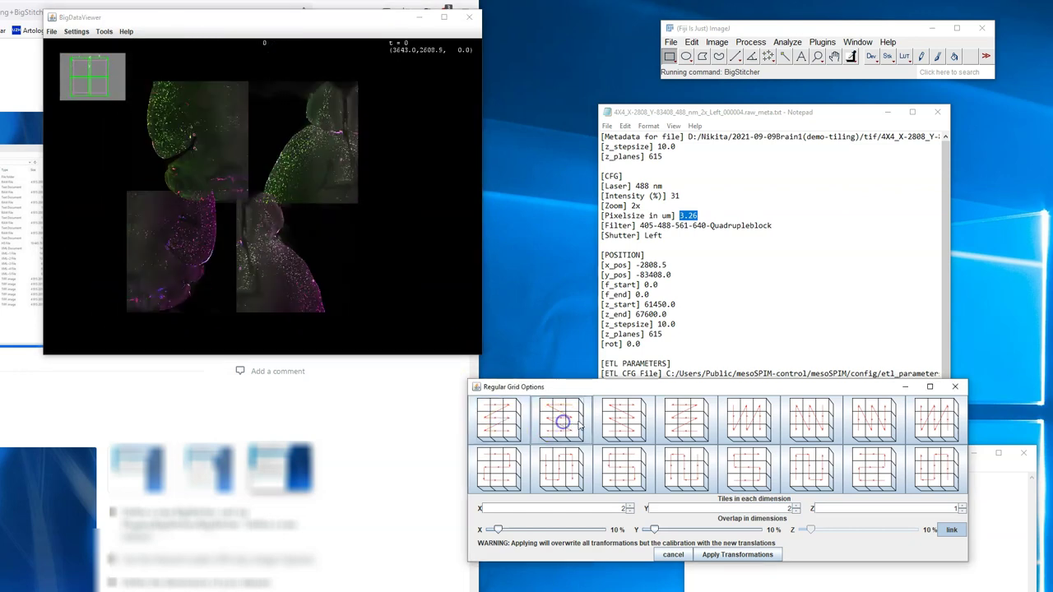
pyautogui.click(679, 423)
pyautogui.click(735, 429)
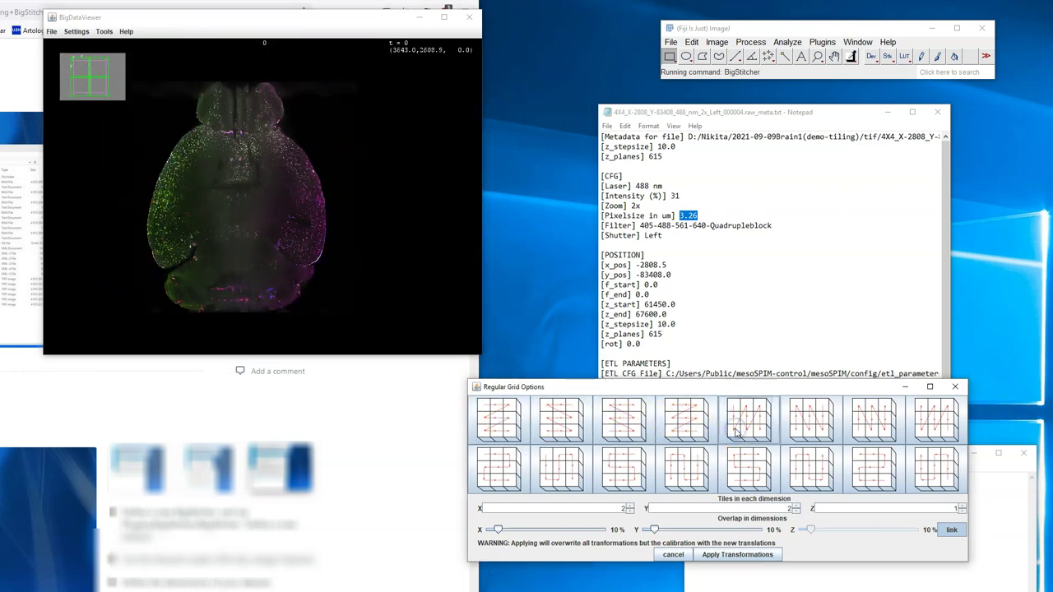
pyautogui.scroll(2, 237, 149)
pyautogui.scroll(3, 237, 149)
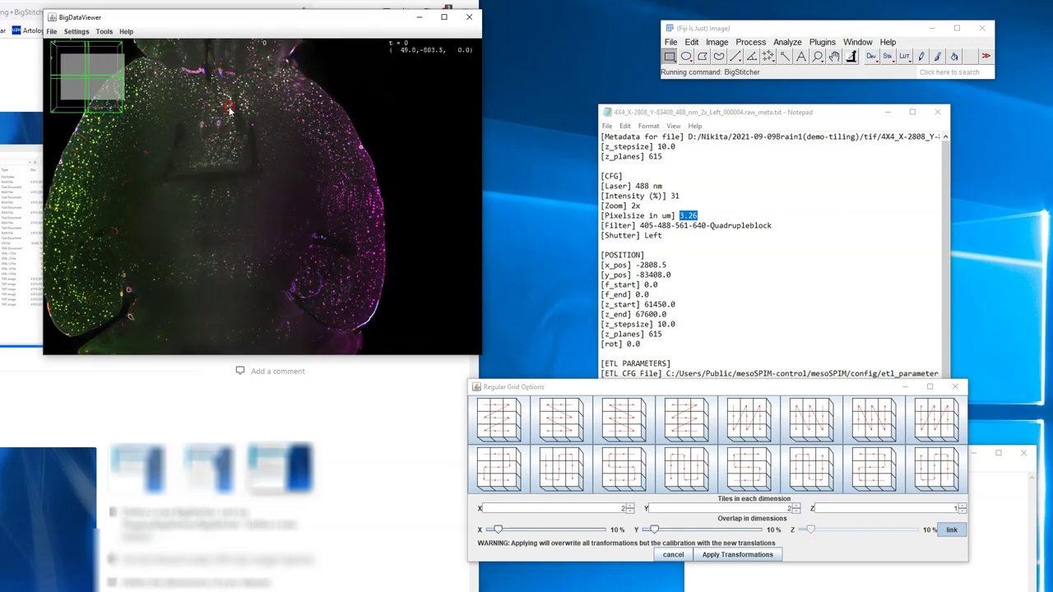
pyautogui.moveTo(498, 529); pyautogui.dragTo(510, 528)
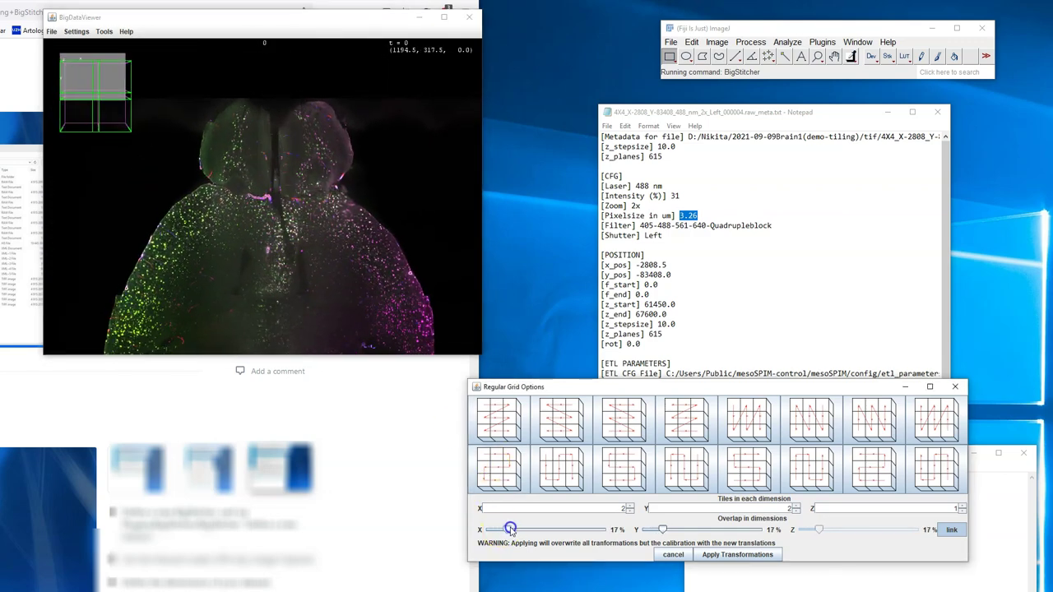
pyautogui.click(721, 556)
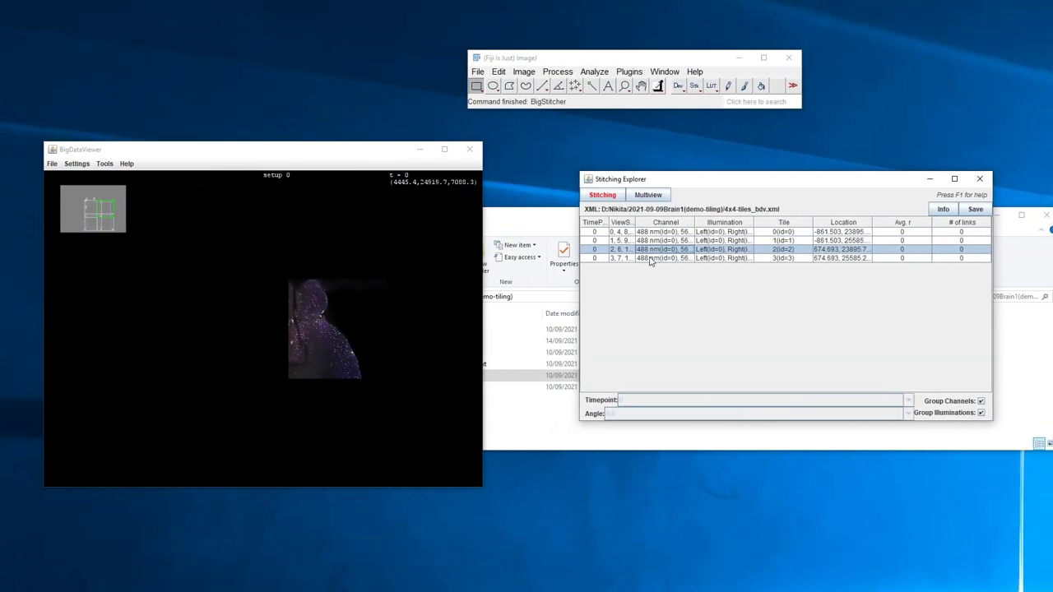
# Display all four tiles together as one centred, zoomed brain in an enlarged BigDataViewer window.
pyautogui.click(650, 259)
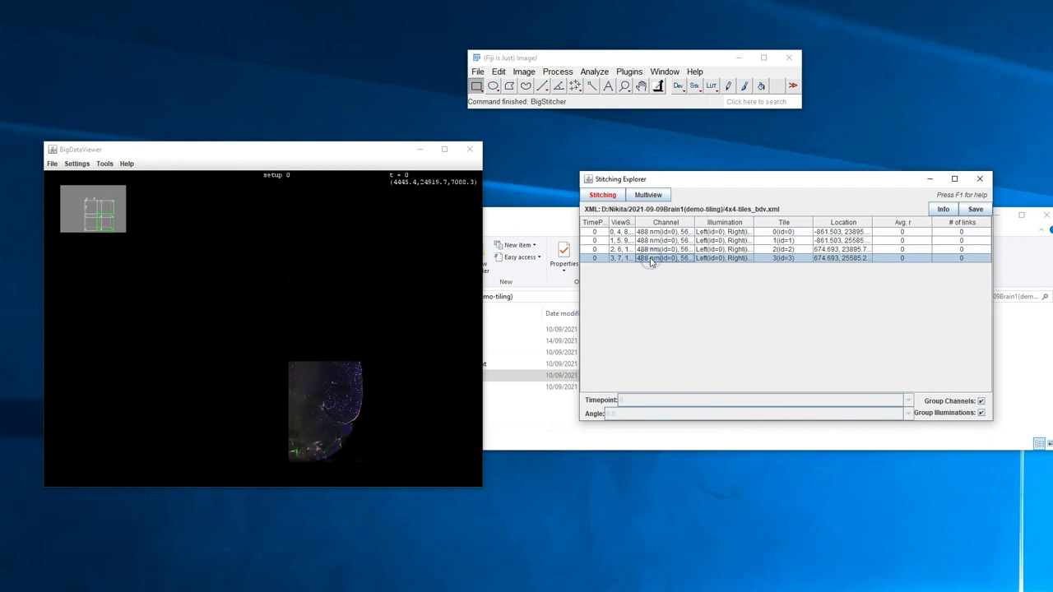
pyautogui.keyDown('shift'); pyautogui.click(650, 235); pyautogui.keyUp('shift')
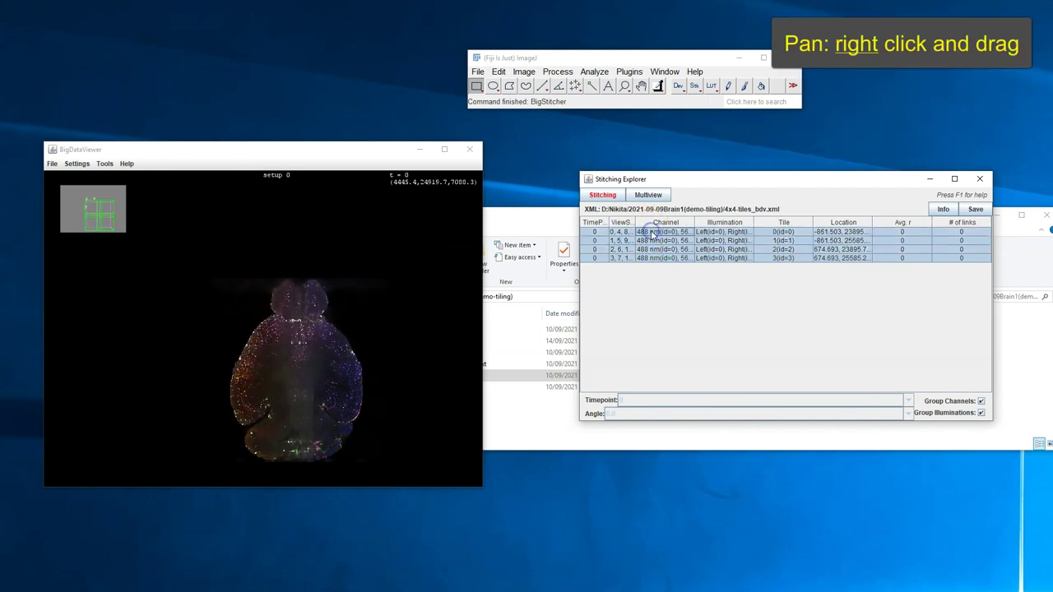
pyautogui.moveTo(348, 367); pyautogui.dragTo(310, 321, button='right')
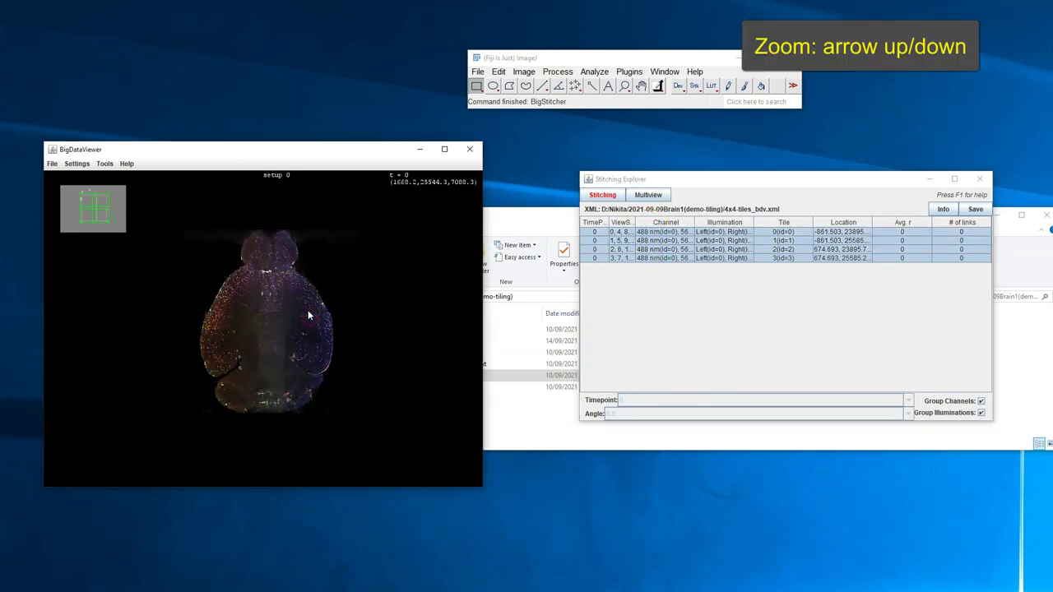
pyautogui.press('Up')
pyautogui.press('Up')
pyautogui.press('Up')
pyautogui.press('Up')
pyautogui.press('Up')
pyautogui.press('Up')
pyautogui.click(462, 471)
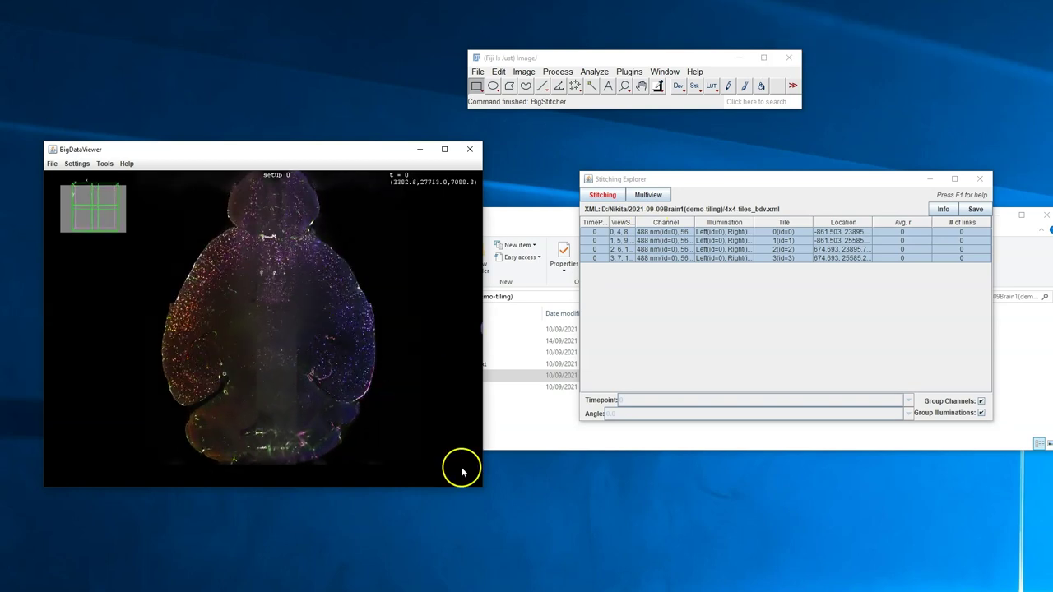
pyautogui.moveTo(482, 487); pyautogui.dragTo(781, 591)
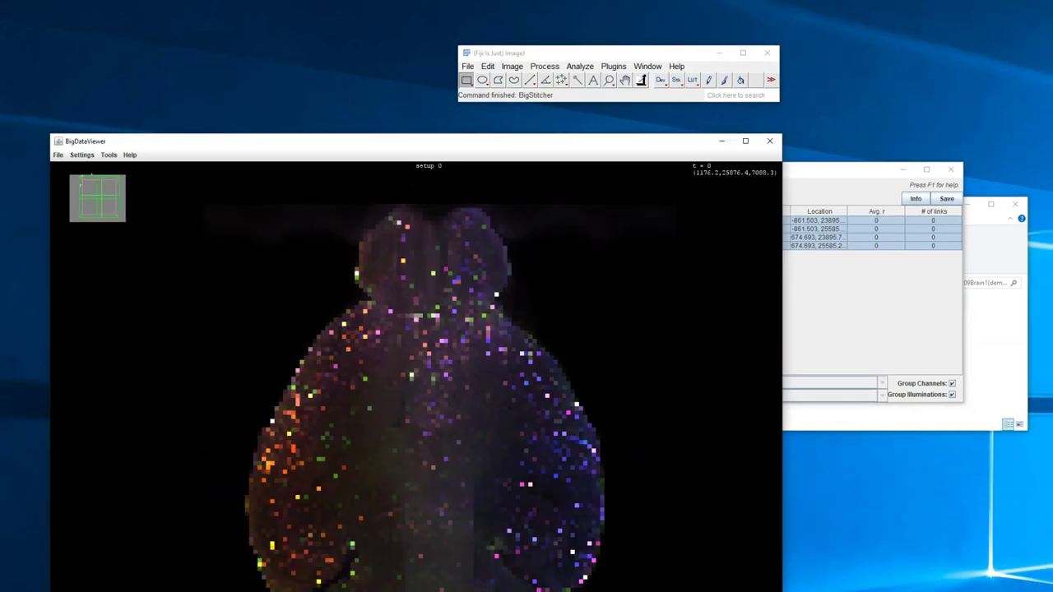
pyautogui.moveTo(729, 141); pyautogui.dragTo(894, 132)
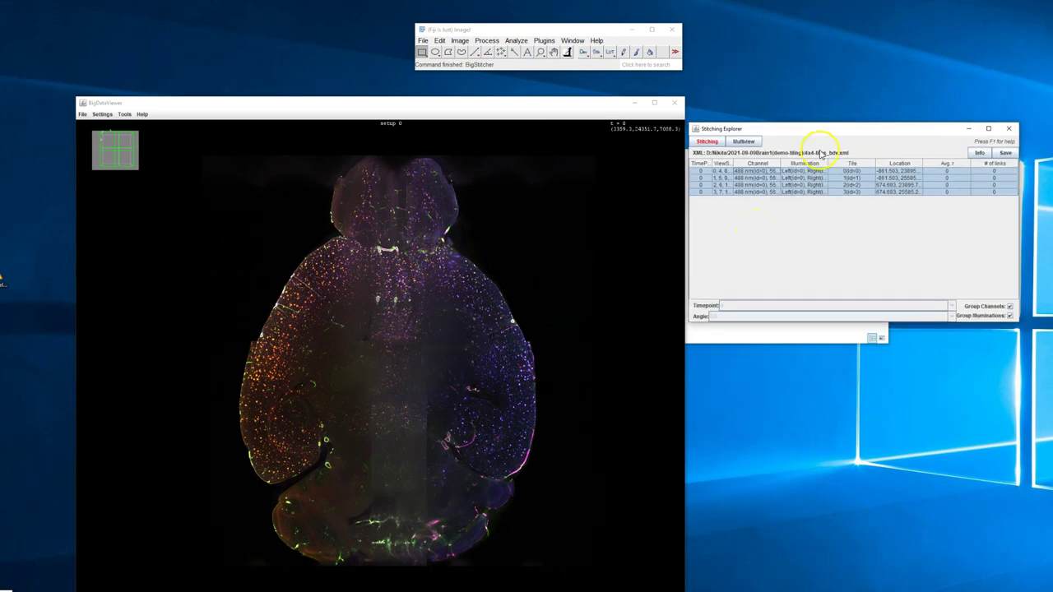
# Ungroup channels and display the first tile, then all four tiles together.
pyautogui.click(1009, 306)
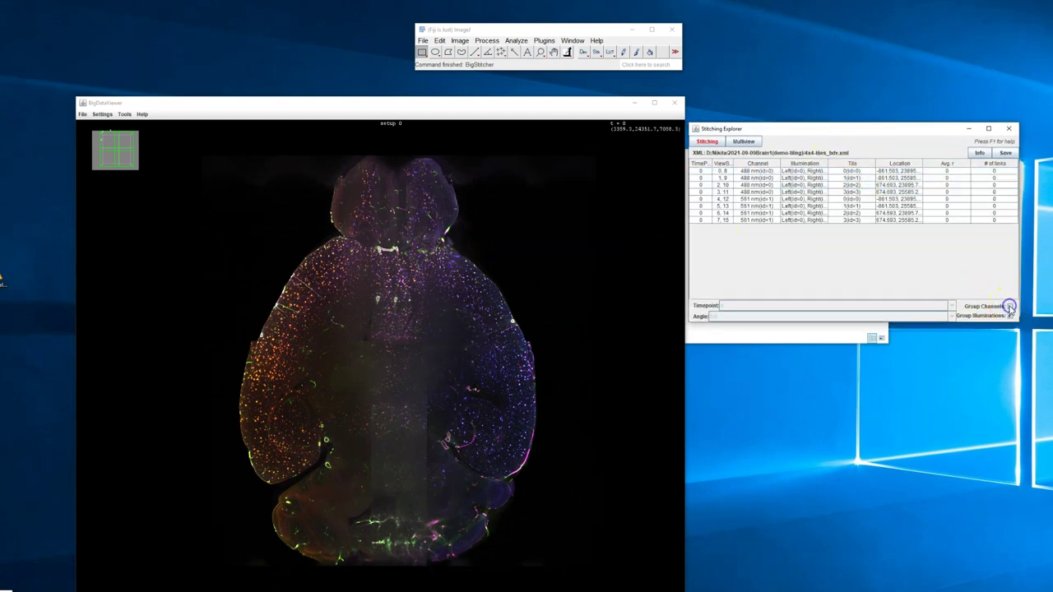
pyautogui.click(766, 171)
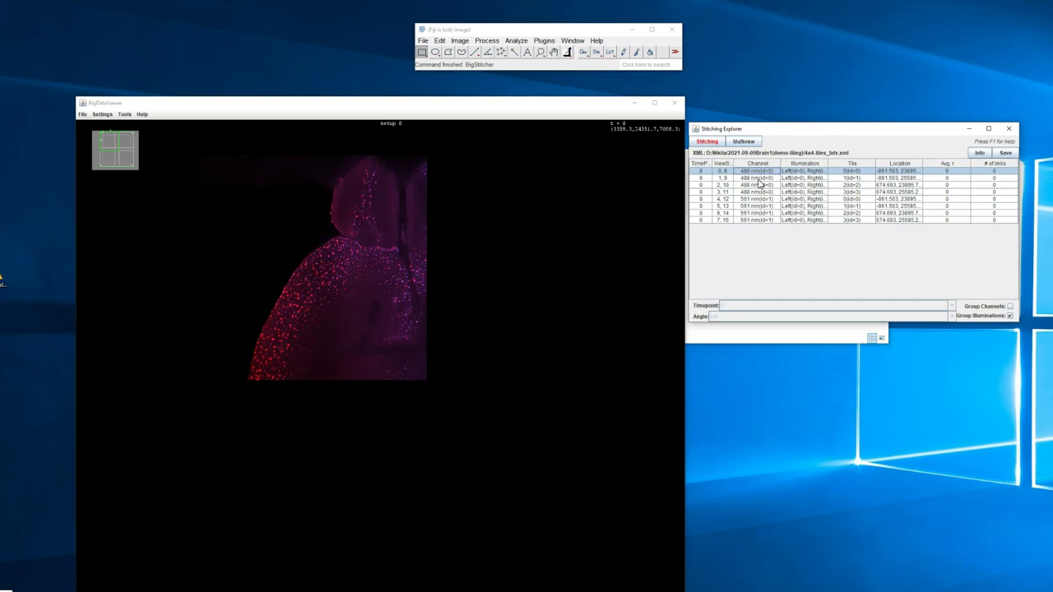
pyautogui.click(757, 179)
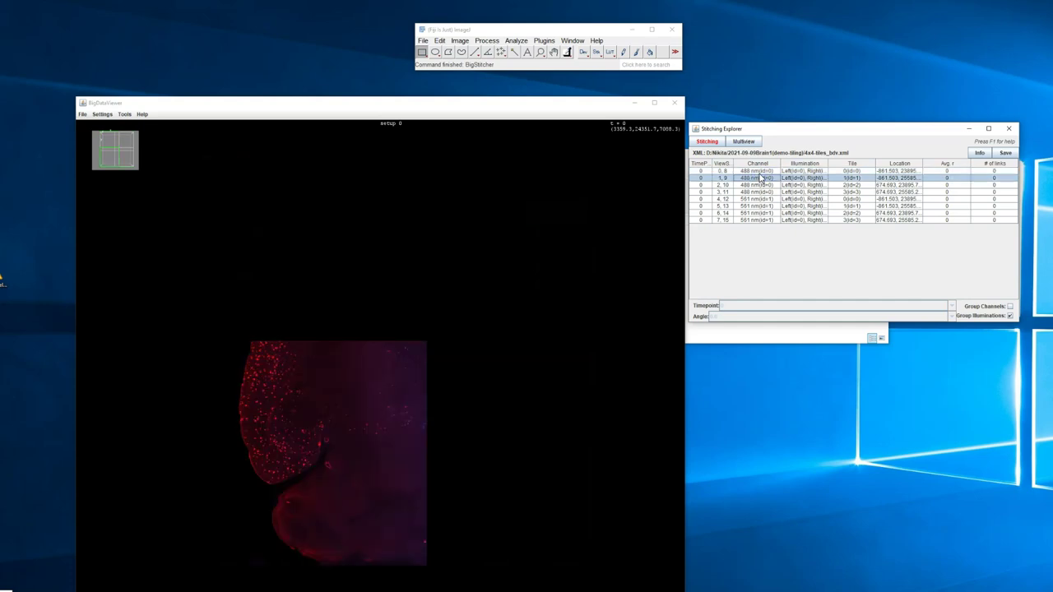
pyautogui.click(760, 171)
pyautogui.keyDown('shift'); pyautogui.click(758, 192); pyautogui.keyUp('shift')
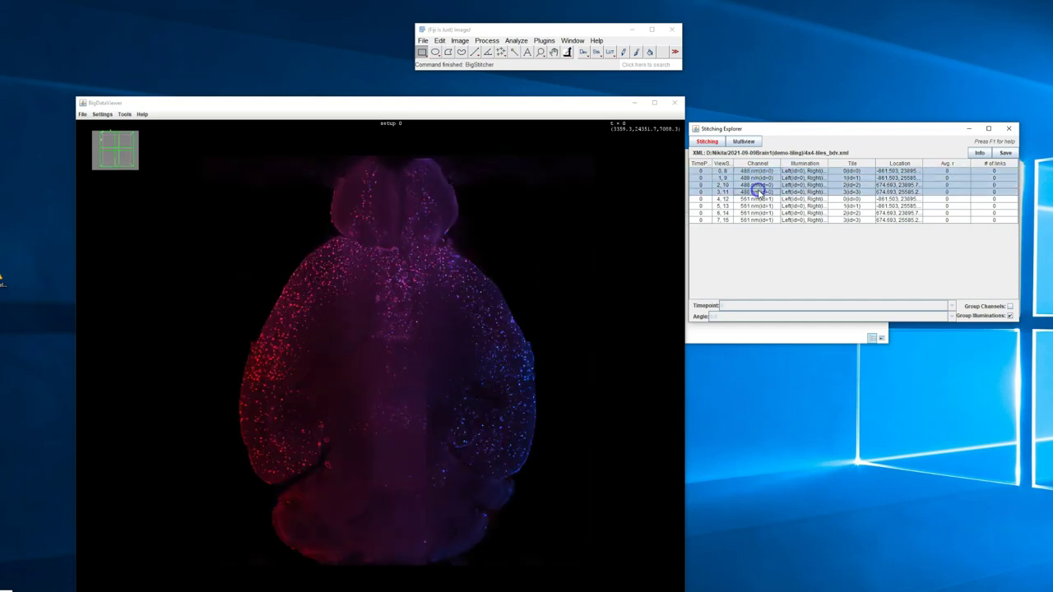
# Ungroup illuminations, display views 0–3, and bring up BigStitcher's key-binding help with F1.
pyautogui.click(1010, 316)
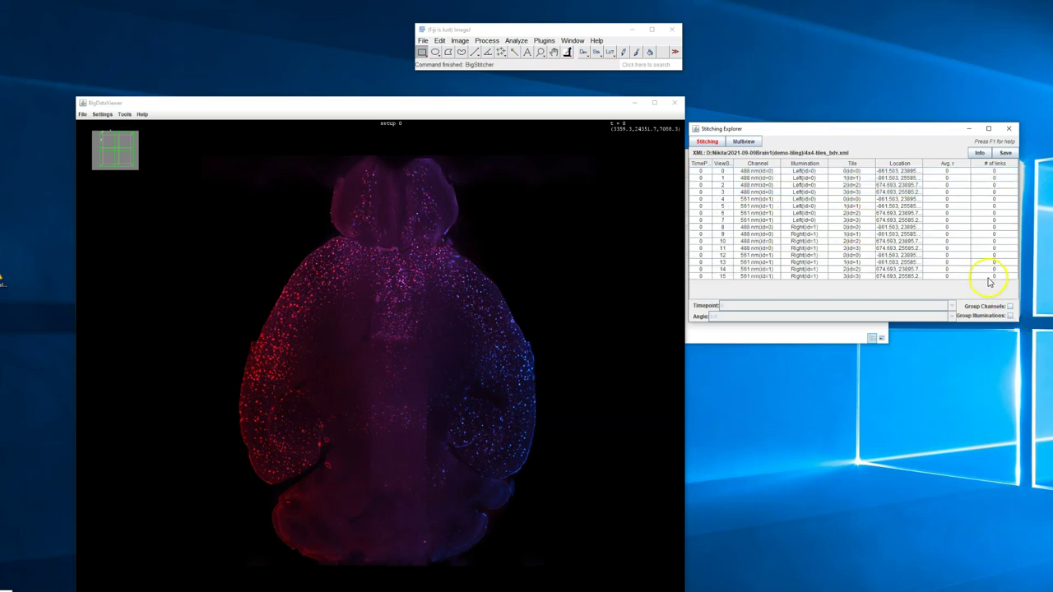
pyautogui.click(764, 172)
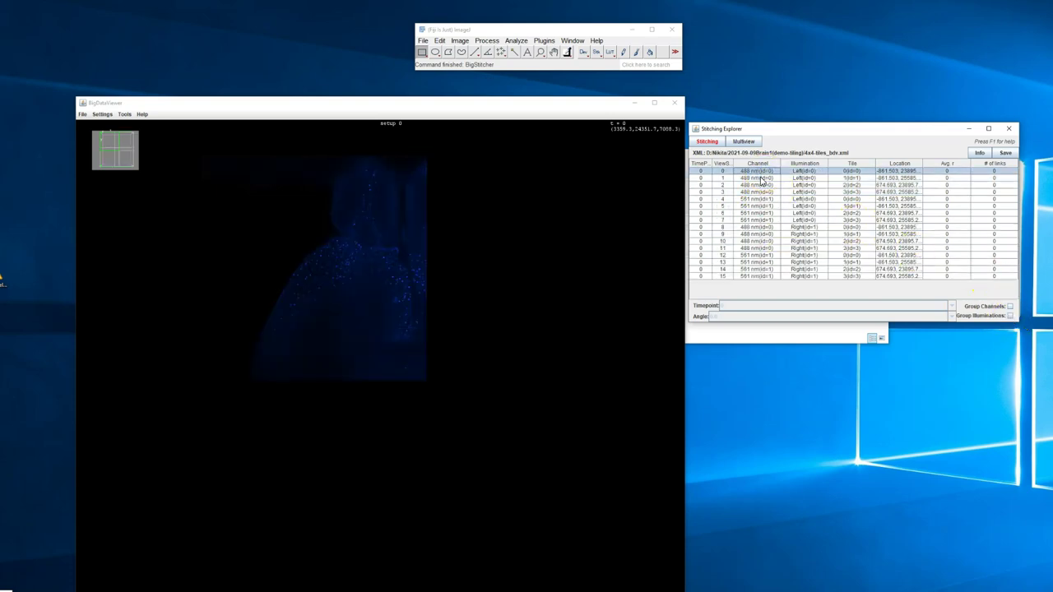
pyautogui.keyDown('shift'); pyautogui.click(761, 179); pyautogui.keyUp('shift')
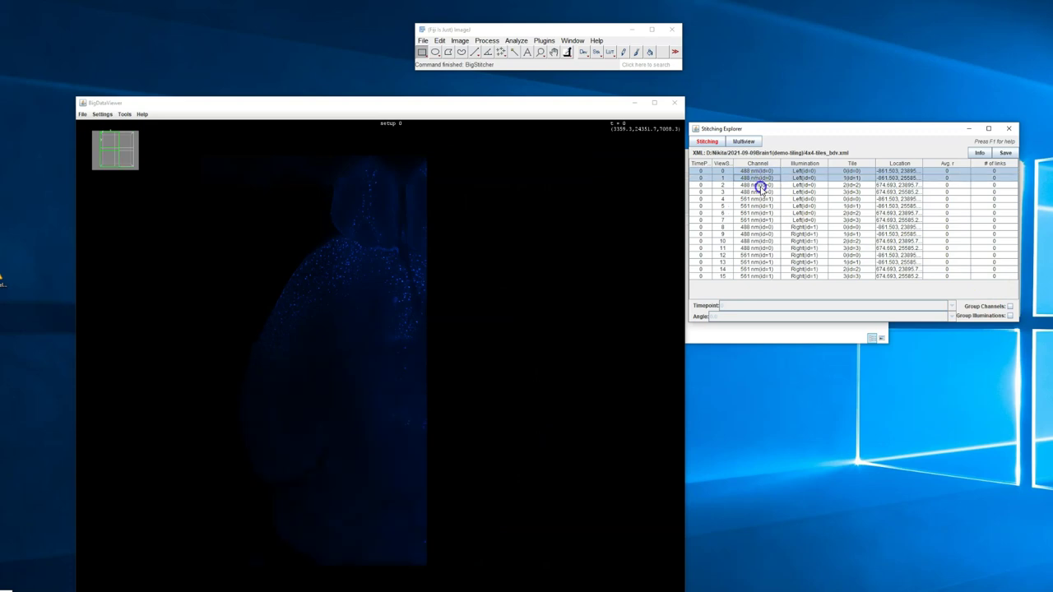
pyautogui.keyDown('shift'); pyautogui.click(760, 185); pyautogui.keyUp('shift')
pyautogui.keyDown('shift'); pyautogui.click(760, 191); pyautogui.keyUp('shift')
pyautogui.press('F1')
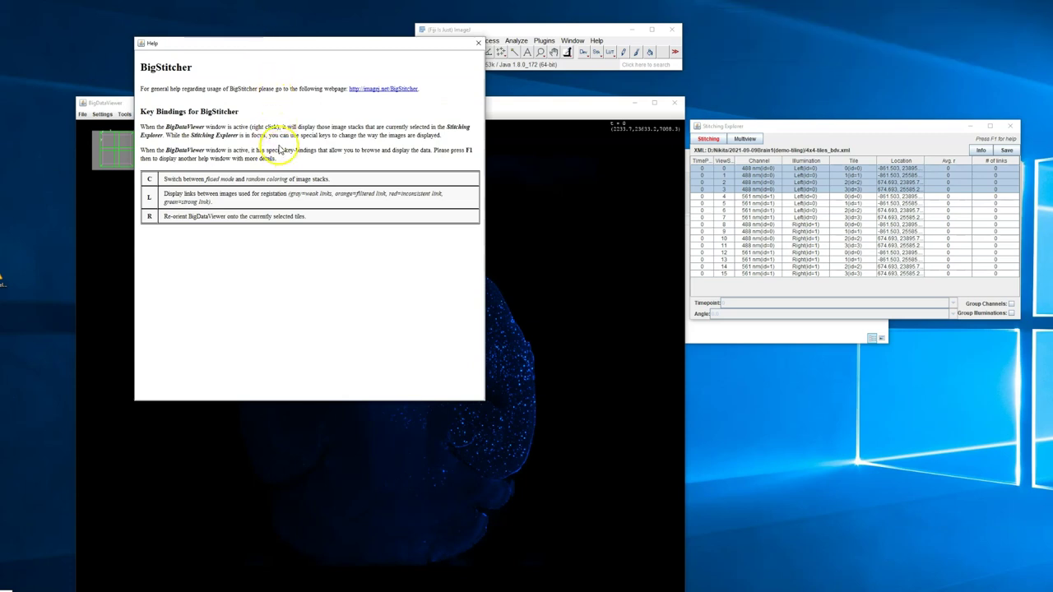
# Randomize tile colours, set the display maximum for groups 1–4, regroup illuminations and show tiles 0–3.
pyautogui.click(727, 130)
pyautogui.press('c')
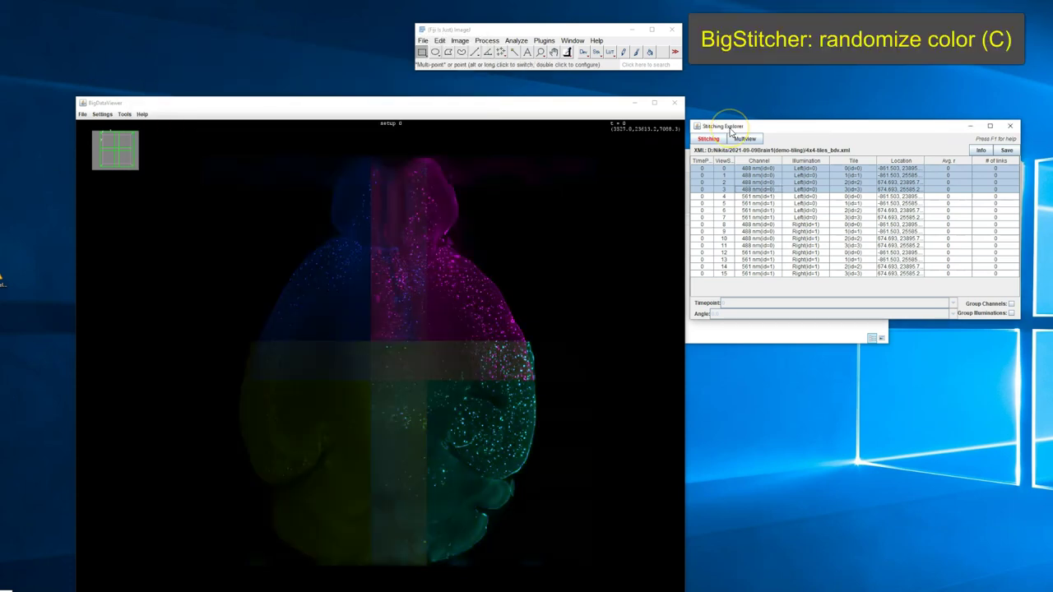
pyautogui.click(681, 377)
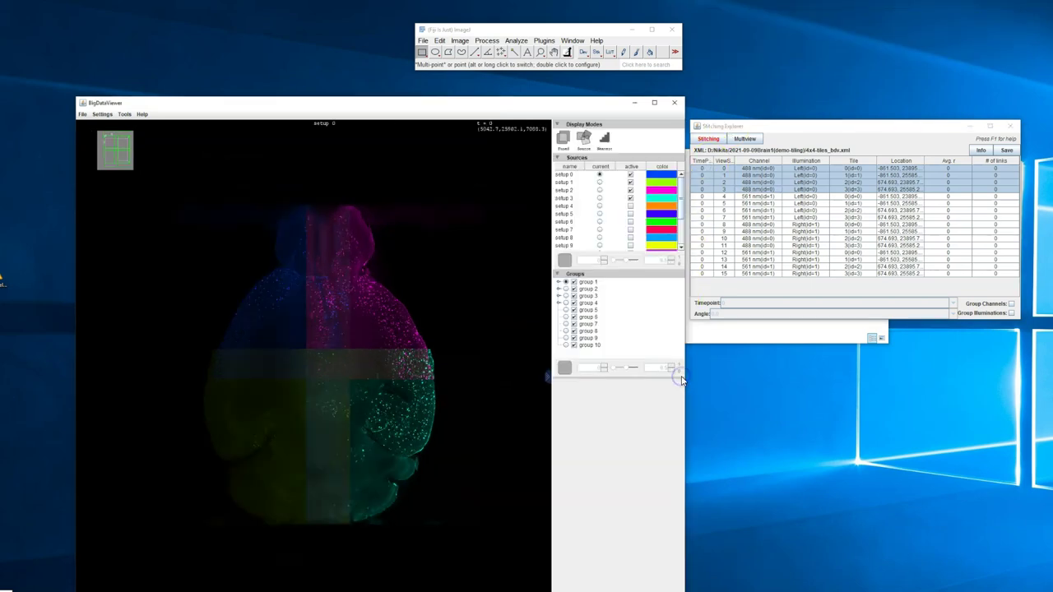
pyautogui.click(596, 282)
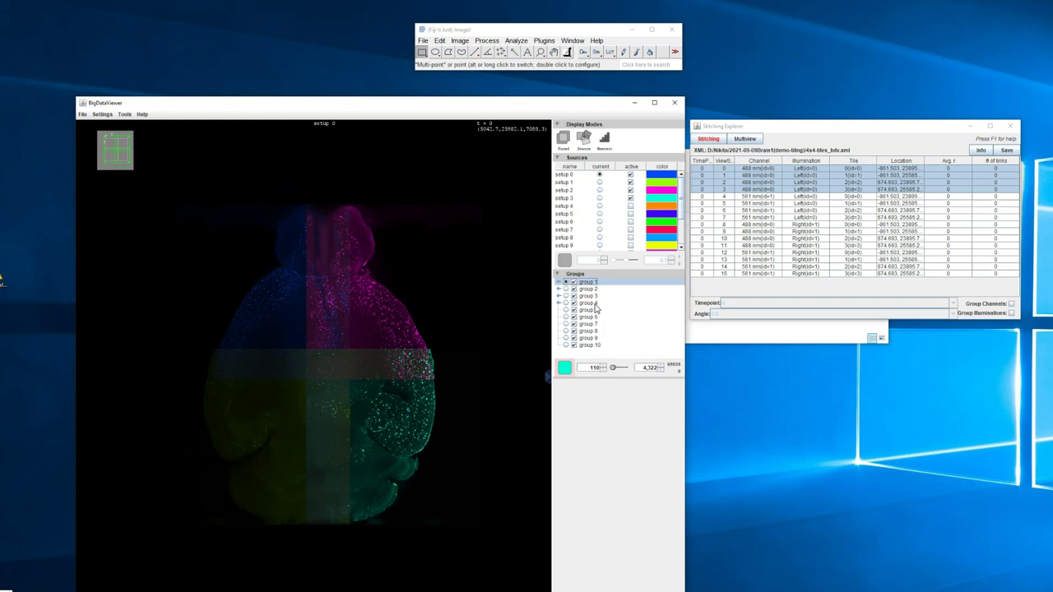
pyautogui.keyDown('shift'); pyautogui.click(589, 303); pyautogui.keyUp('shift')
pyautogui.click(650, 365)
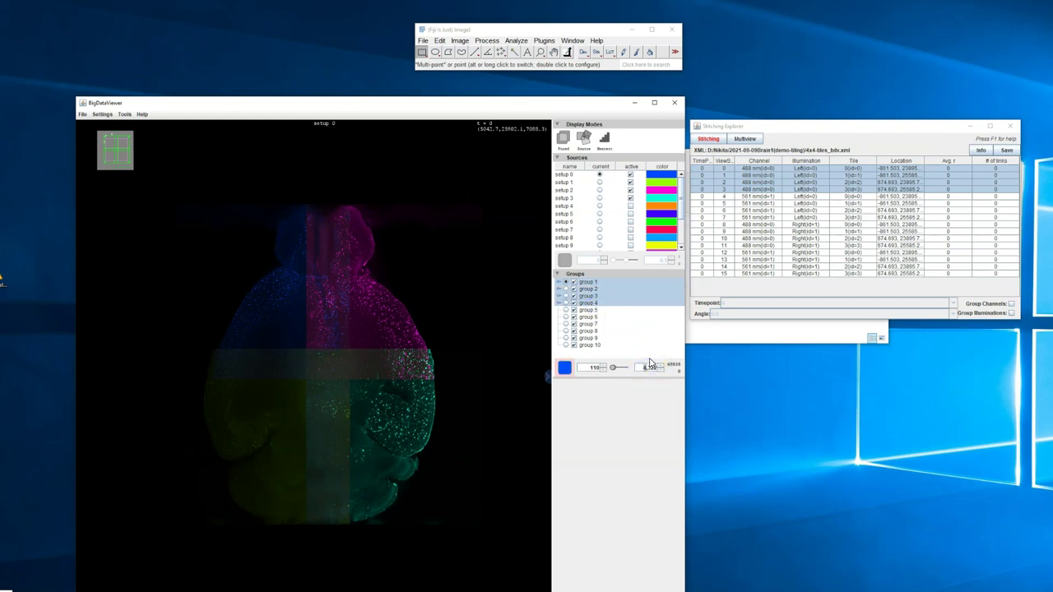
pyautogui.click(764, 171)
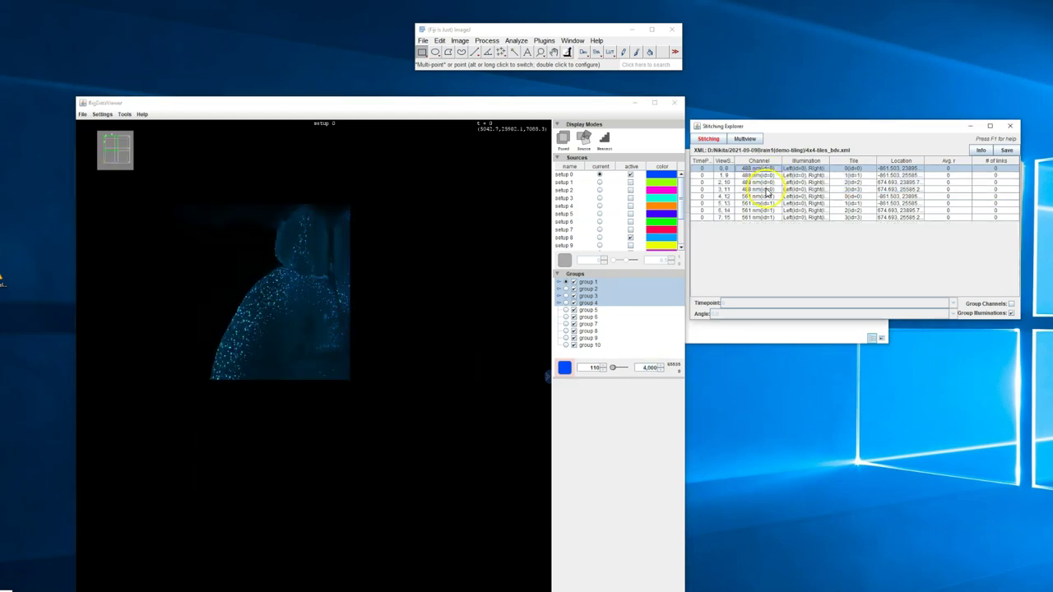
pyautogui.keyDown('shift'); pyautogui.click(765, 190); pyautogui.keyUp('shift')
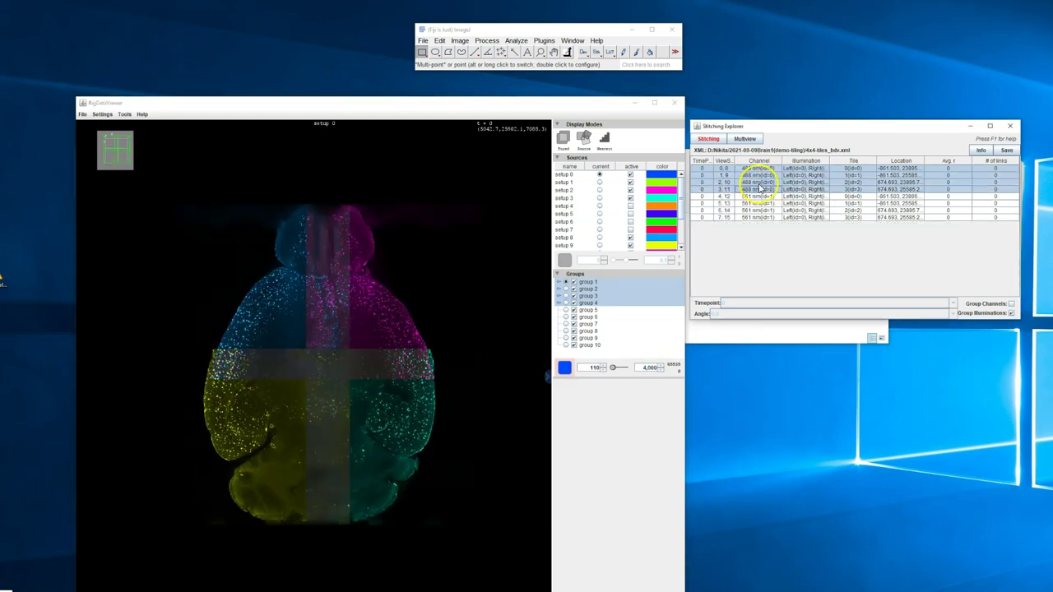
# Pick each view's best illumination using Relative Fourier Ring Correlation with default FRC parameters.
pyautogui.rightClick(754, 181)
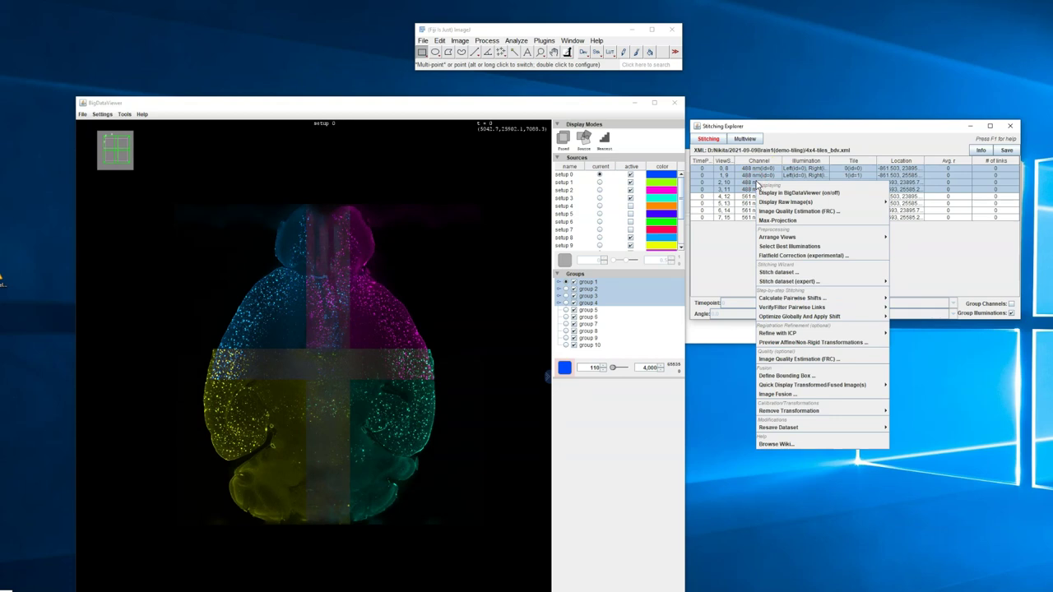
pyautogui.click(779, 247)
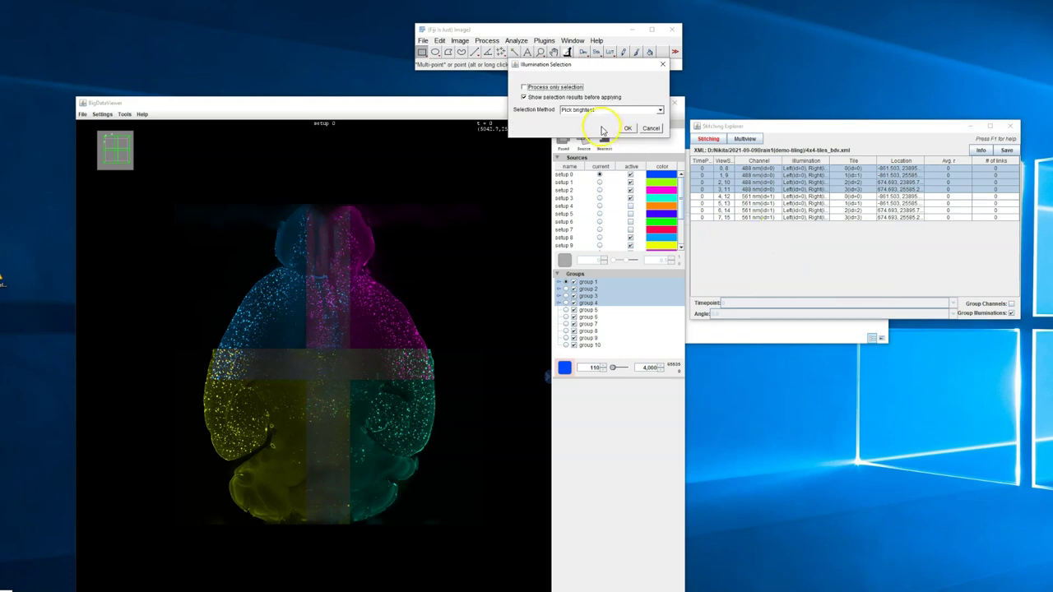
pyautogui.click(587, 110)
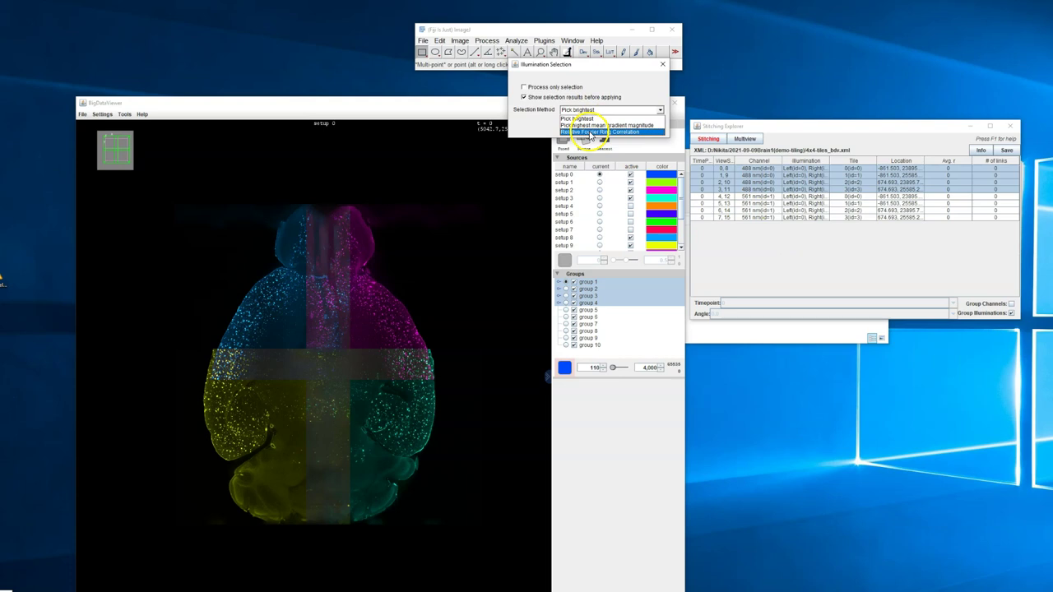
pyautogui.click(589, 131)
pyautogui.click(624, 128)
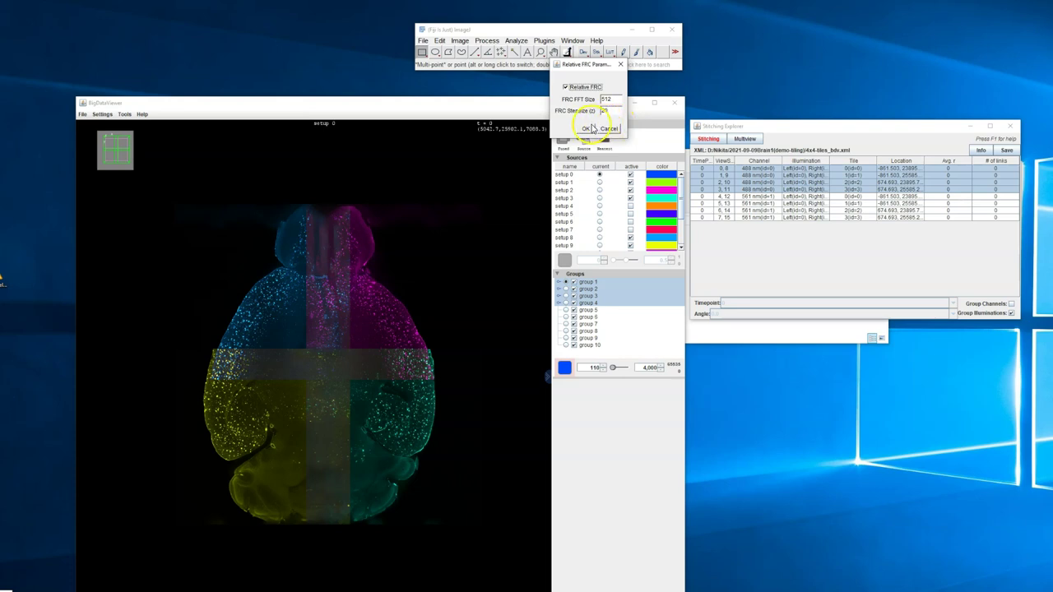
pyautogui.click(589, 130)
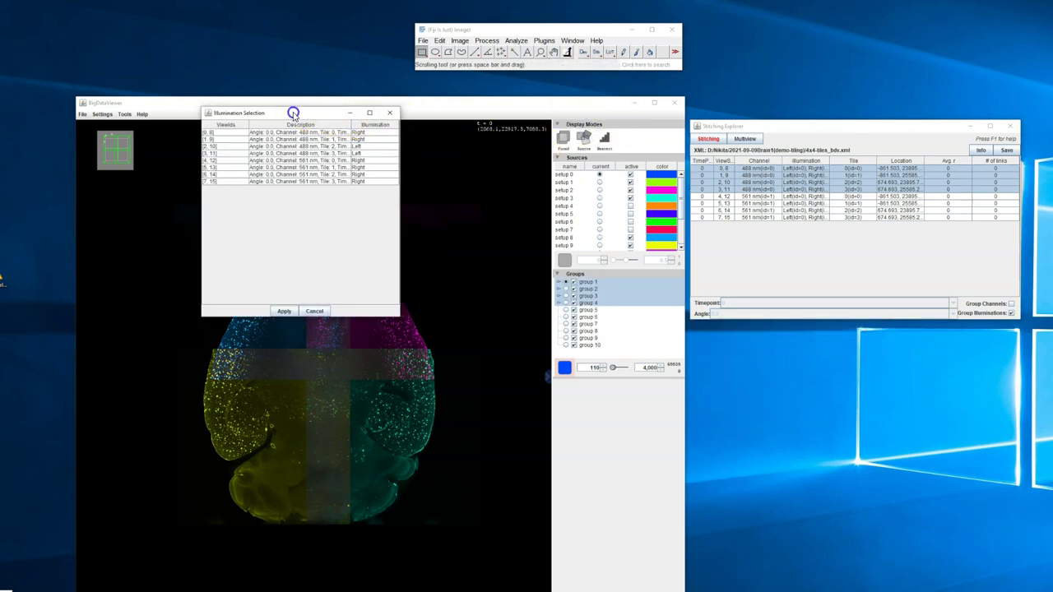
# Arrange the results list and BigDataViewer side by side and zoom into the first view's tissue.
pyautogui.moveTo(332, 114); pyautogui.dragTo(150, 106)
pyautogui.click(136, 126)
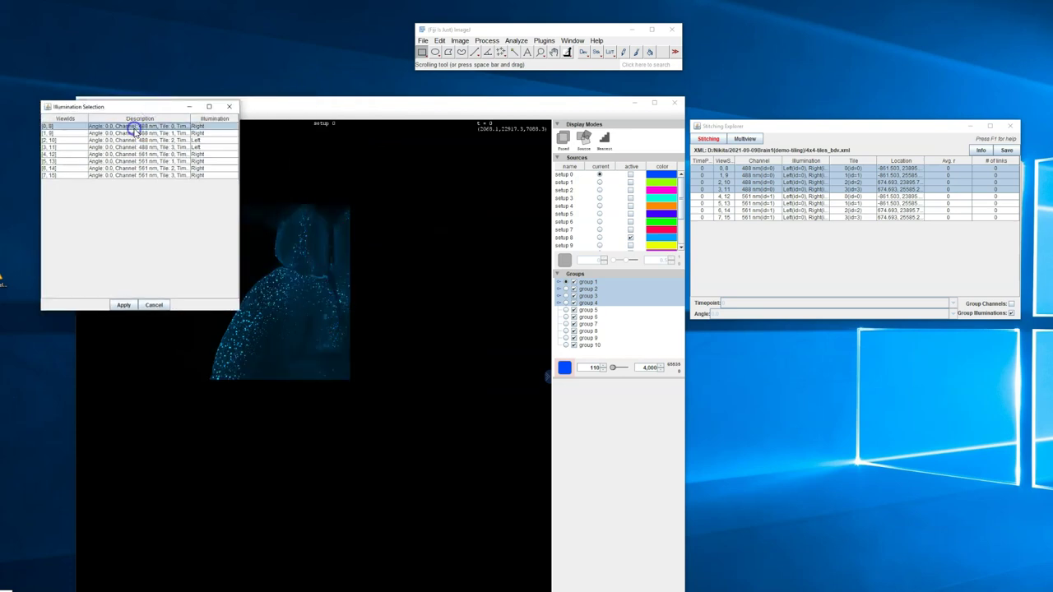
pyautogui.moveTo(317, 106); pyautogui.dragTo(506, 105)
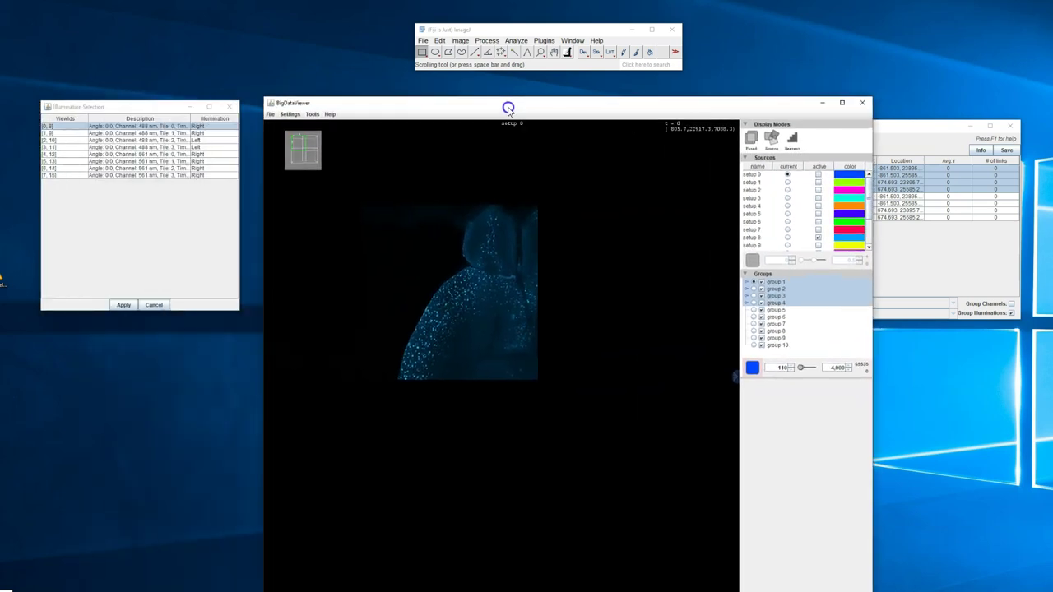
pyautogui.click(729, 369)
pyautogui.keyDown('ctrl'); pyautogui.keyDown('shift'); pyautogui.scroll(2, 591, 296); pyautogui.keyUp('shift'); pyautogui.keyUp('ctrl')
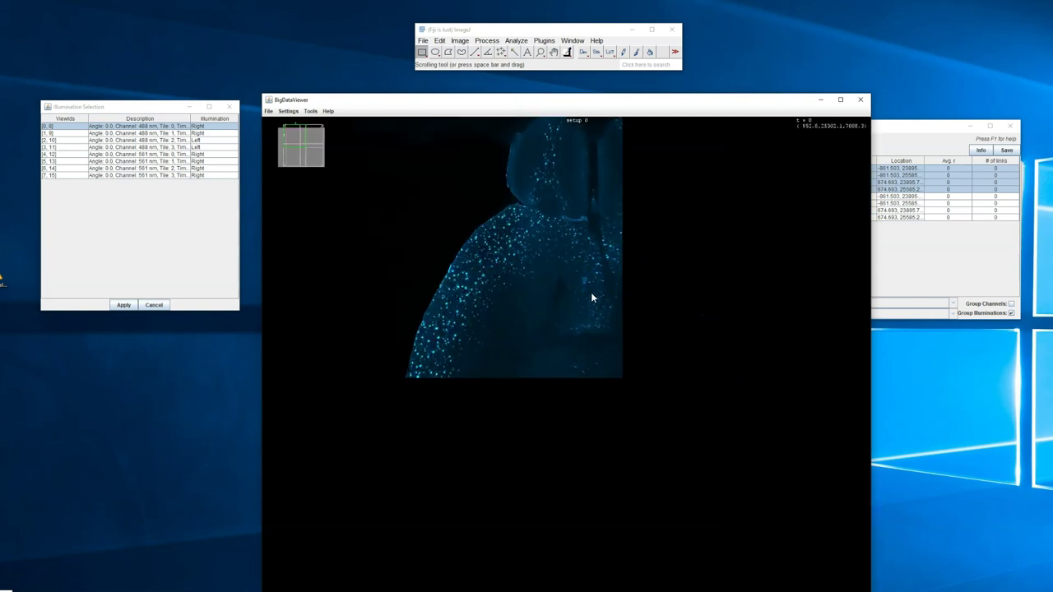
pyautogui.keyDown('ctrl'); pyautogui.keyDown('shift'); pyautogui.scroll(2, 590, 297); pyautogui.keyUp('shift'); pyautogui.keyUp('ctrl')
pyautogui.keyDown('ctrl'); pyautogui.keyDown('shift'); pyautogui.scroll(2, 591, 297); pyautogui.keyUp('shift'); pyautogui.keyUp('ctrl')
pyautogui.keyDown('ctrl'); pyautogui.keyDown('shift'); pyautogui.scroll(2, 590, 297); pyautogui.keyUp('shift'); pyautogui.keyUp('ctrl')
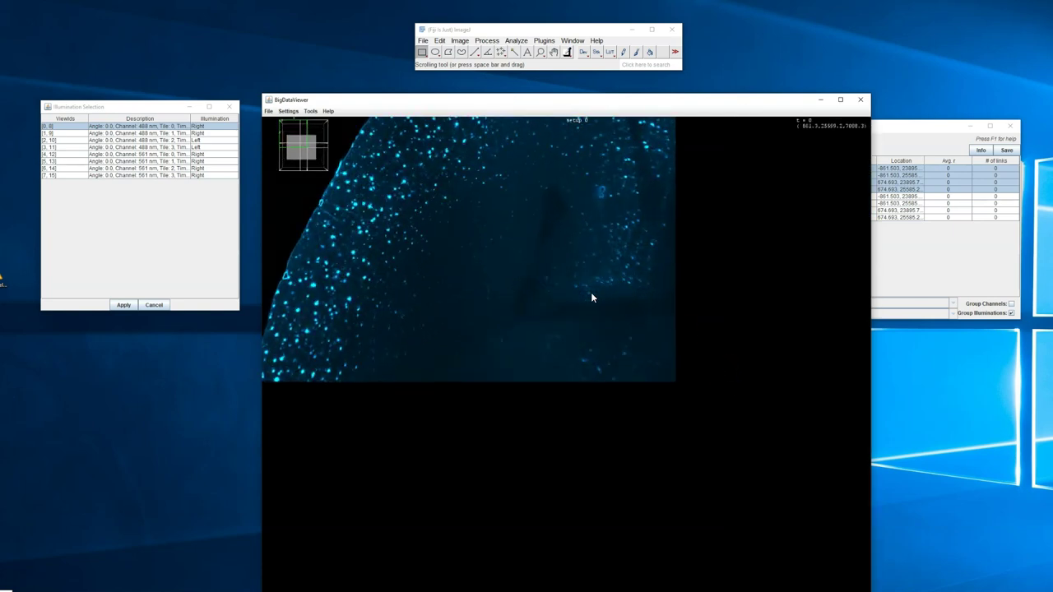
pyautogui.moveTo(524, 221); pyautogui.dragTo(566, 413, button='right')
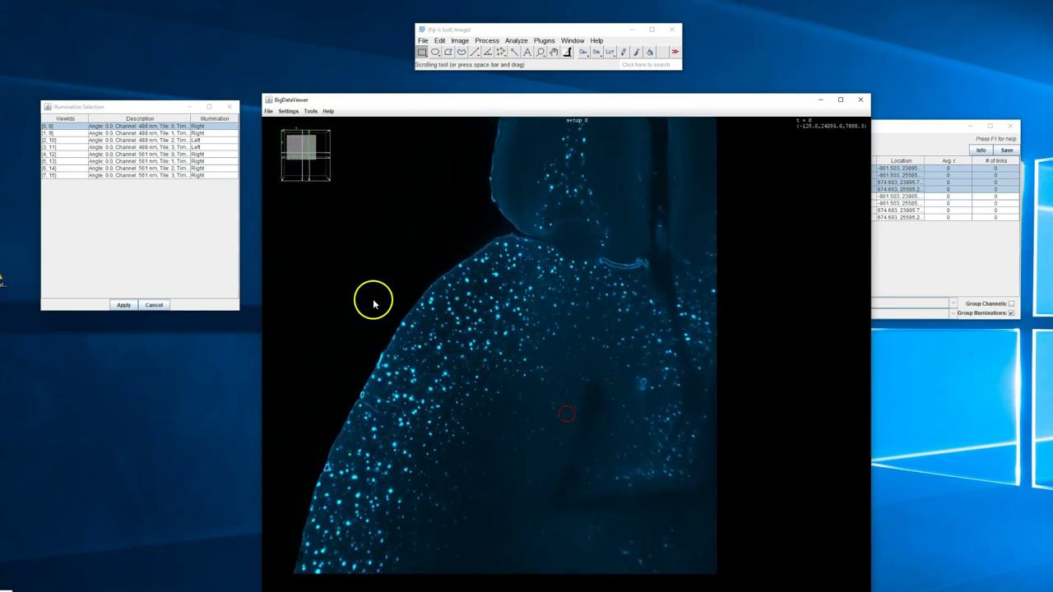
# Compare Left and Right for view [0,8], keep Right, and preview views [1,9] to [5,13].
pyautogui.click(212, 126)
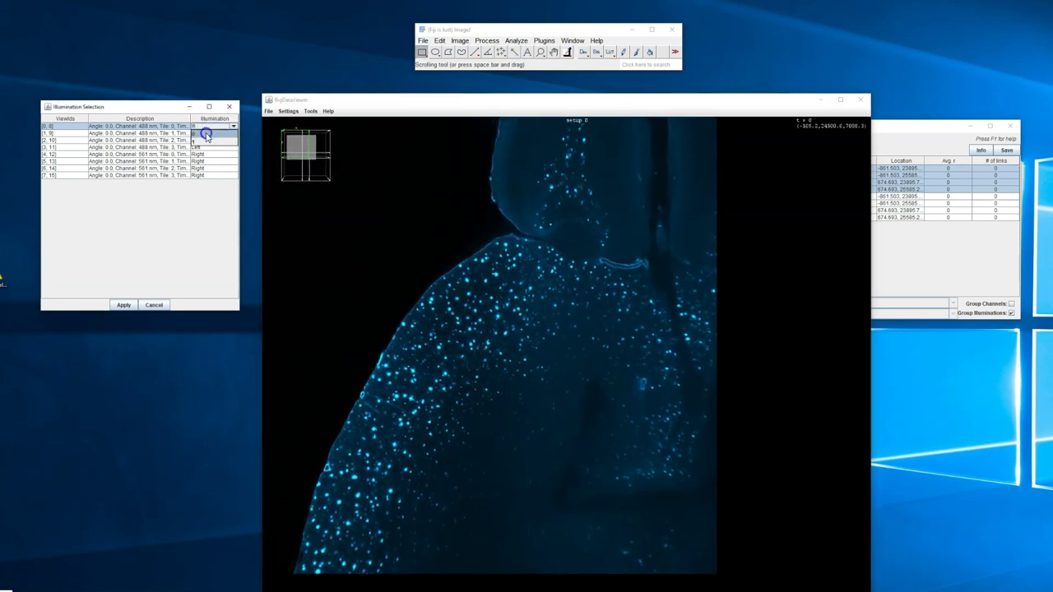
pyautogui.click(206, 136)
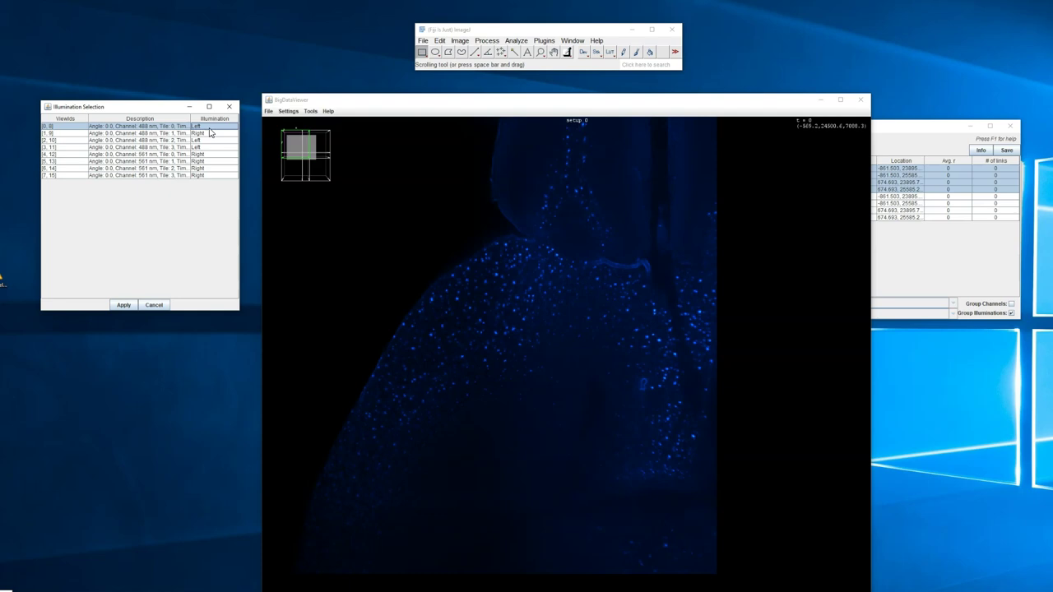
pyautogui.click(211, 130)
pyautogui.click(203, 140)
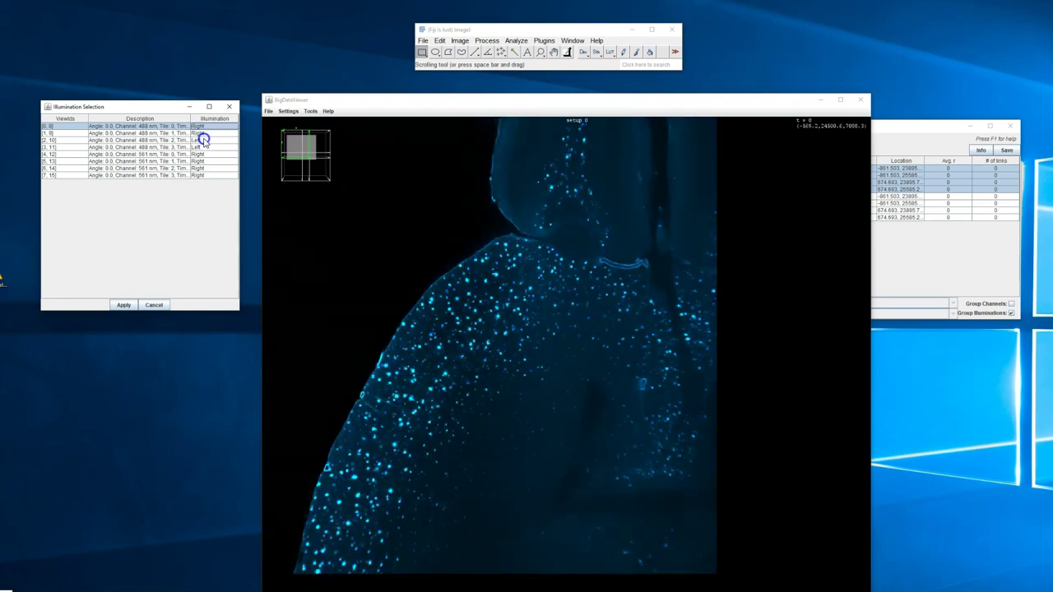
pyautogui.click(176, 133)
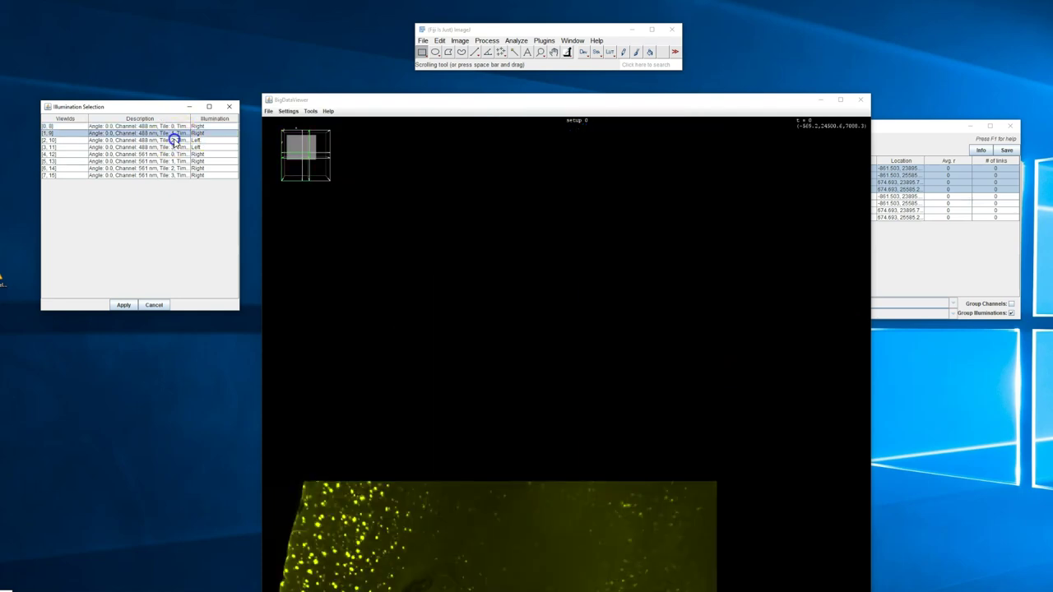
pyautogui.click(174, 140)
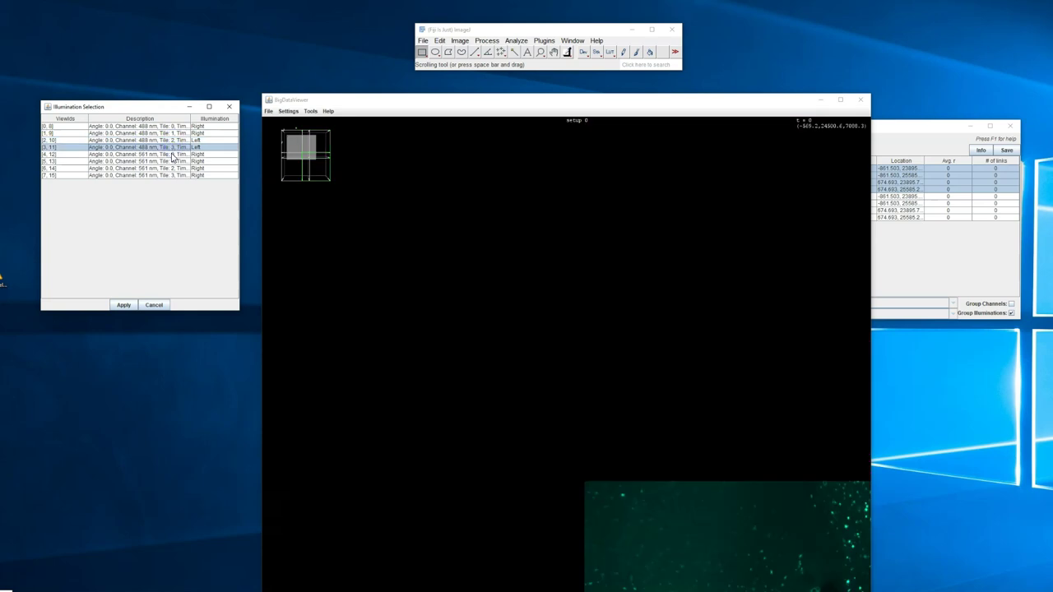
pyautogui.click(174, 155)
pyautogui.click(171, 161)
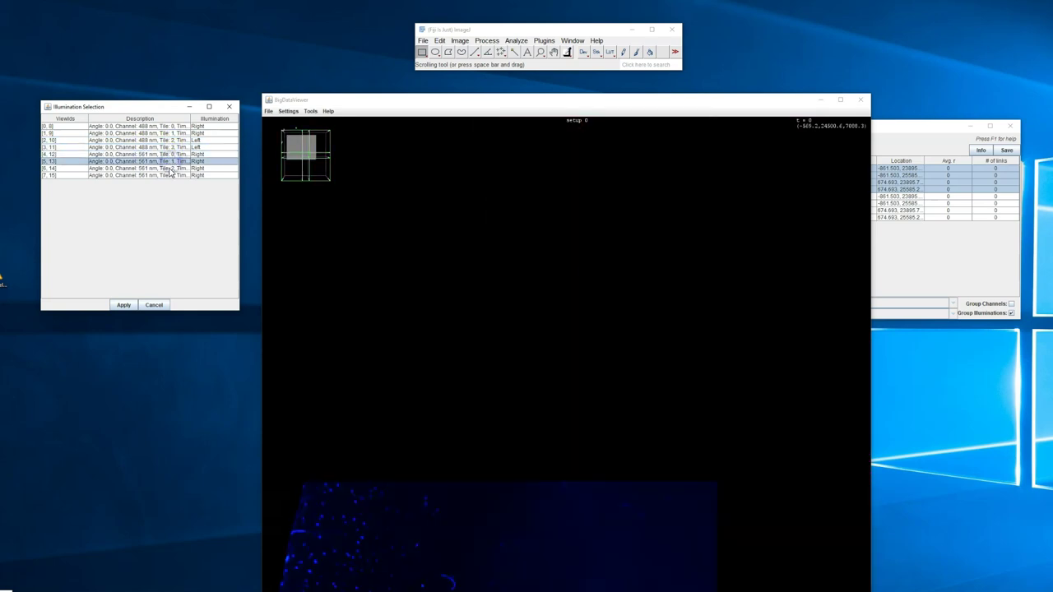
# Set views [6,14] and [7,15] to Left illumination after checking them in the viewer.
pyautogui.click(170, 169)
pyautogui.click(197, 177)
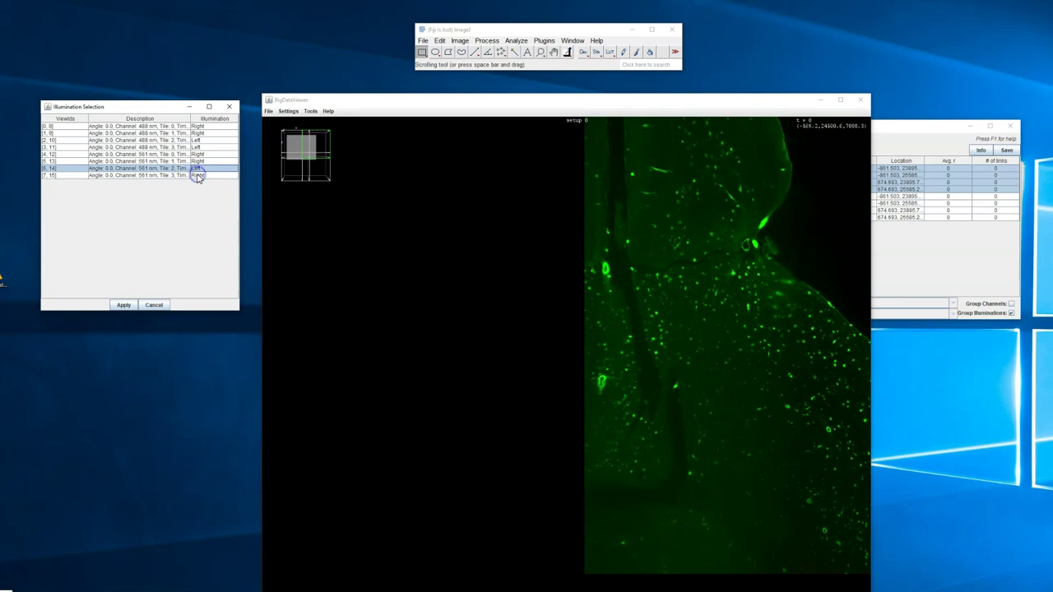
pyautogui.click(198, 185)
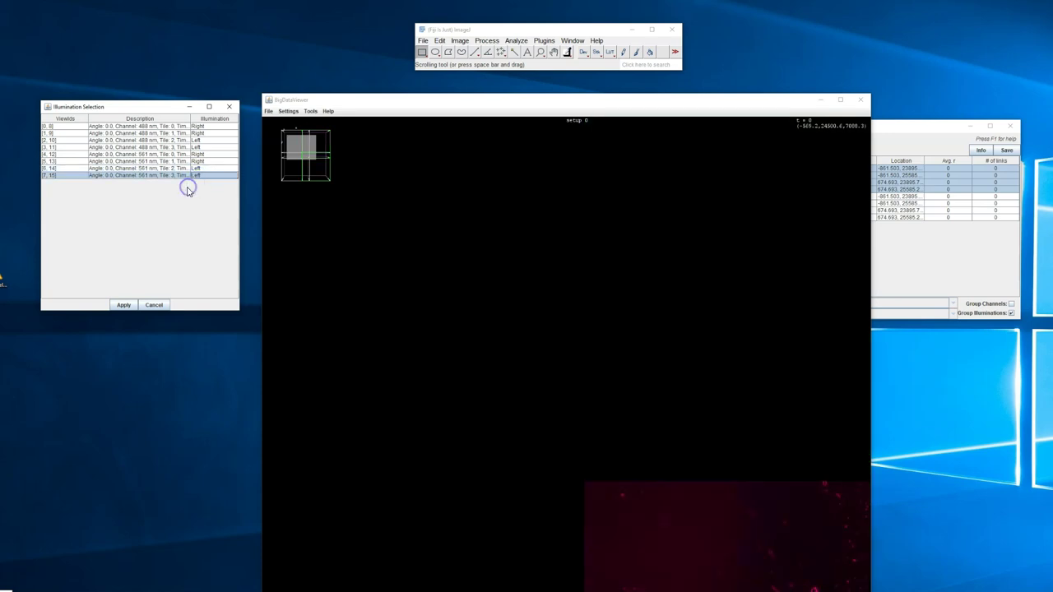
pyautogui.click(510, 365)
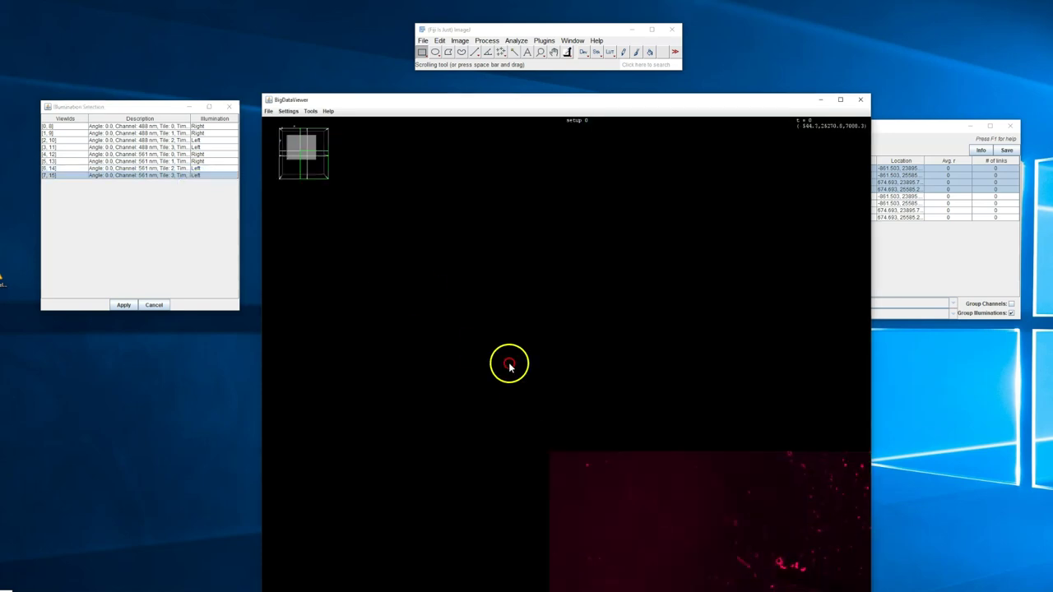
pyautogui.click(212, 178)
pyautogui.click(211, 176)
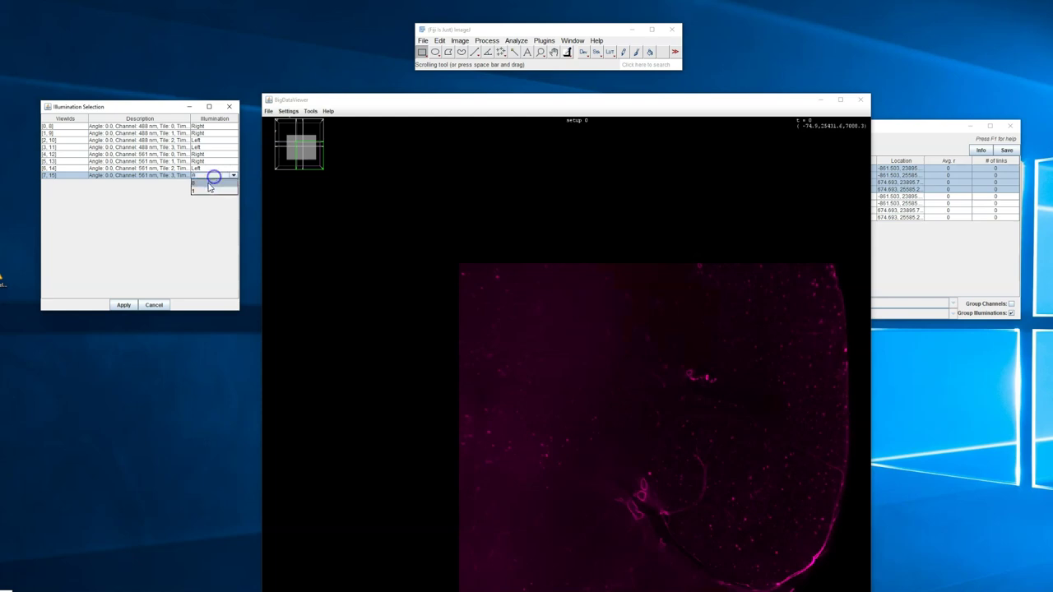
pyautogui.click(159, 127)
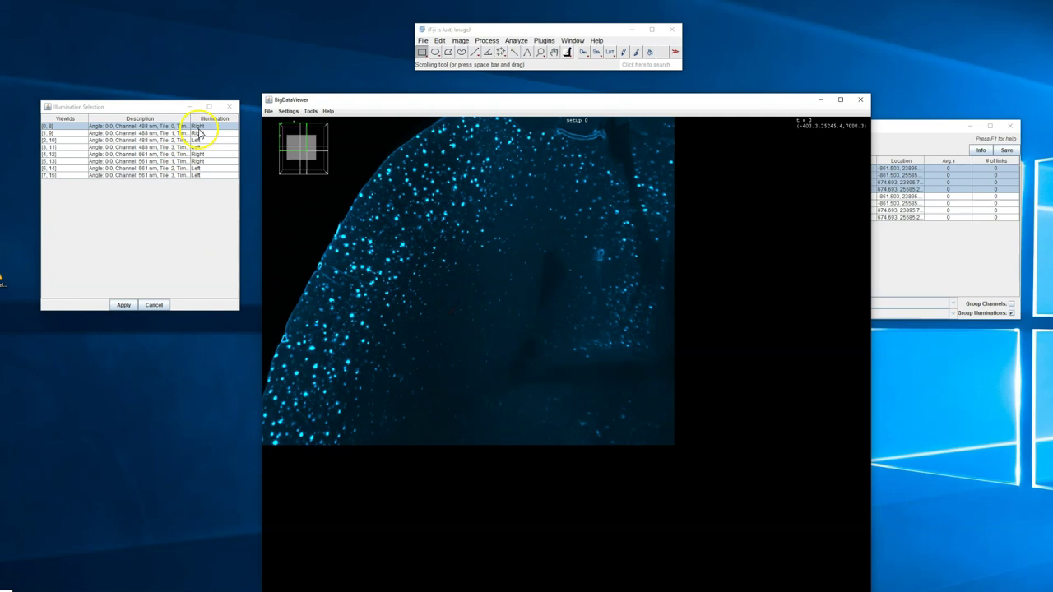
# Apply the illumination choices, recenter, and set groups 1–4's display maximum to 4,000.
pyautogui.click(125, 304)
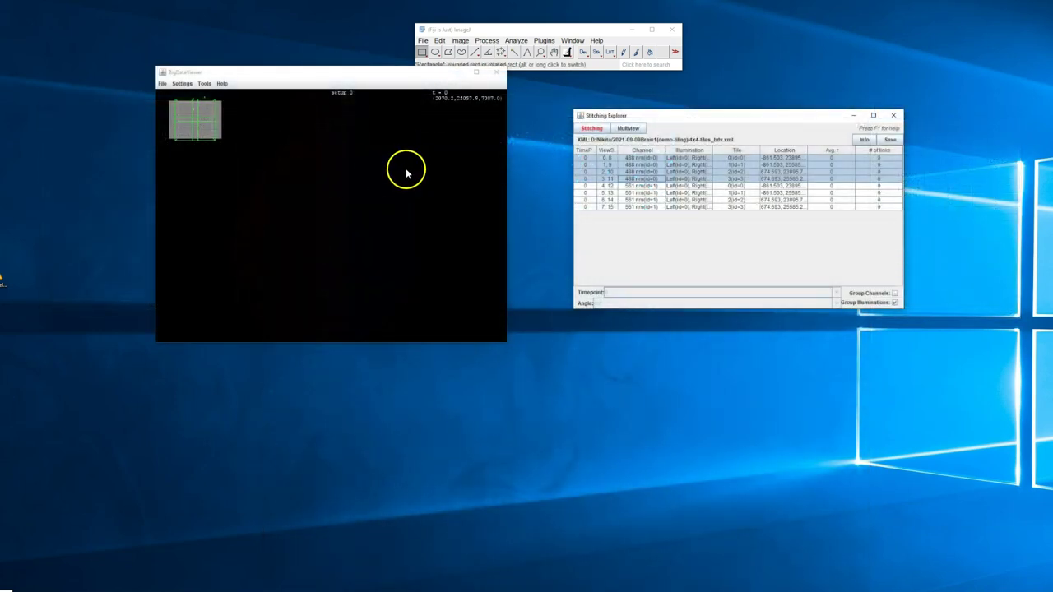
pyautogui.press('r')
pyautogui.click(501, 214)
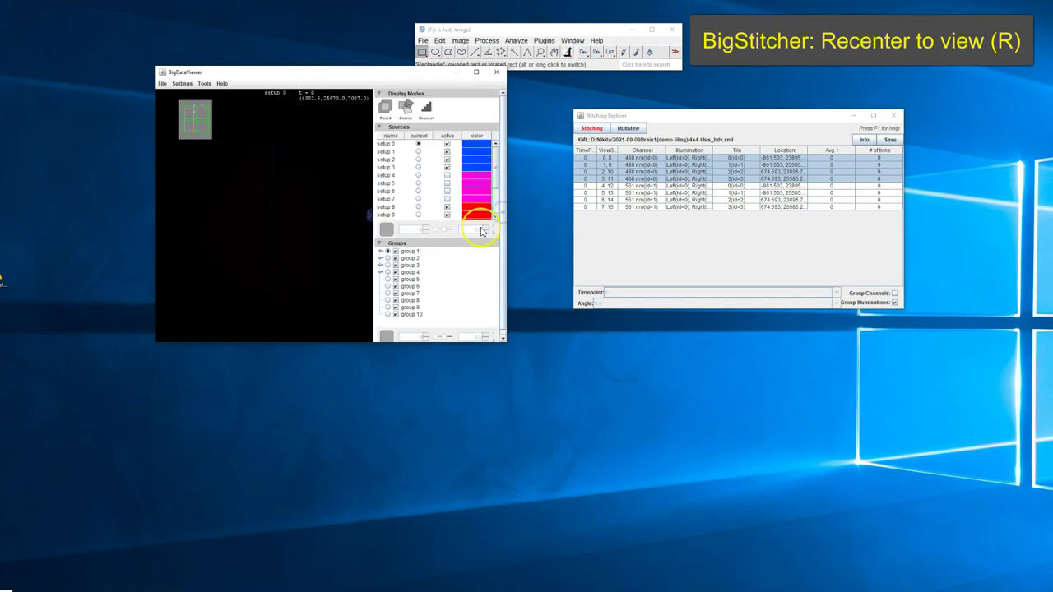
pyautogui.click(406, 251)
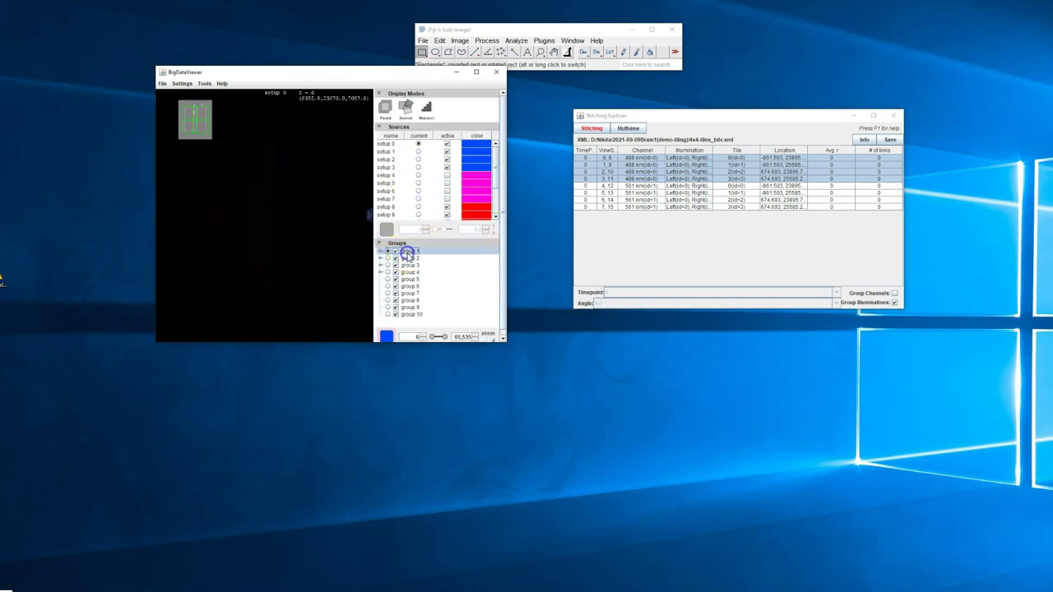
pyautogui.keyDown('shift'); pyautogui.click(410, 273); pyautogui.keyUp('shift')
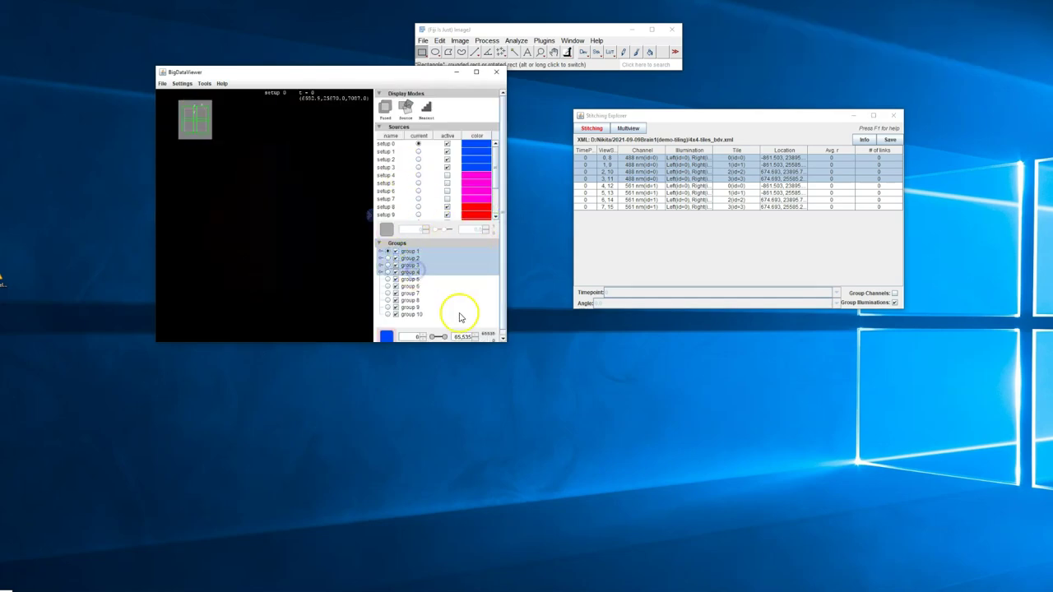
pyautogui.click(477, 336)
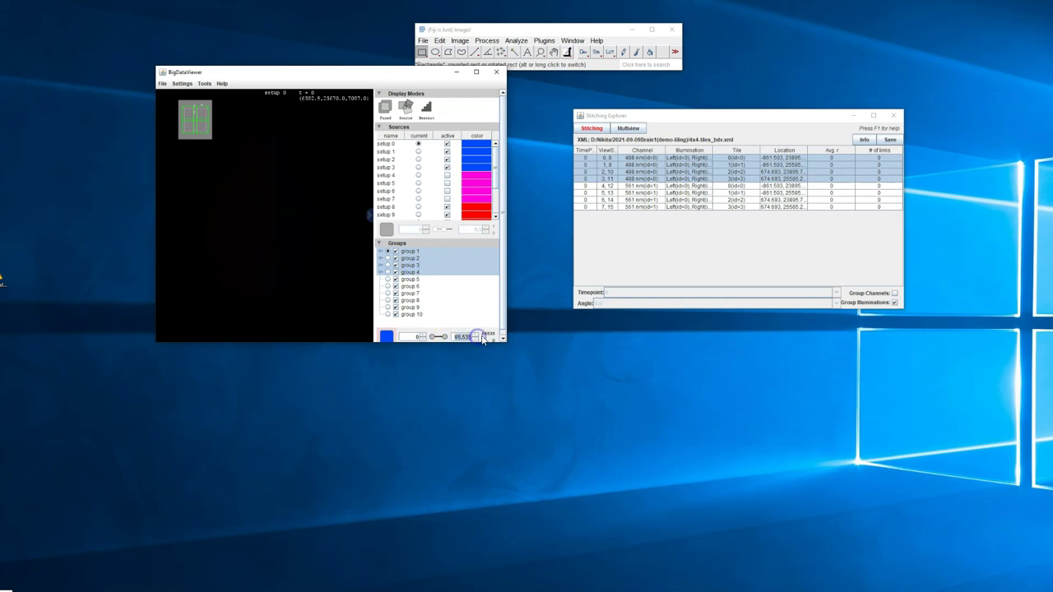
pyautogui.write('4000')
pyautogui.write('4,000')
pyautogui.press('Return')
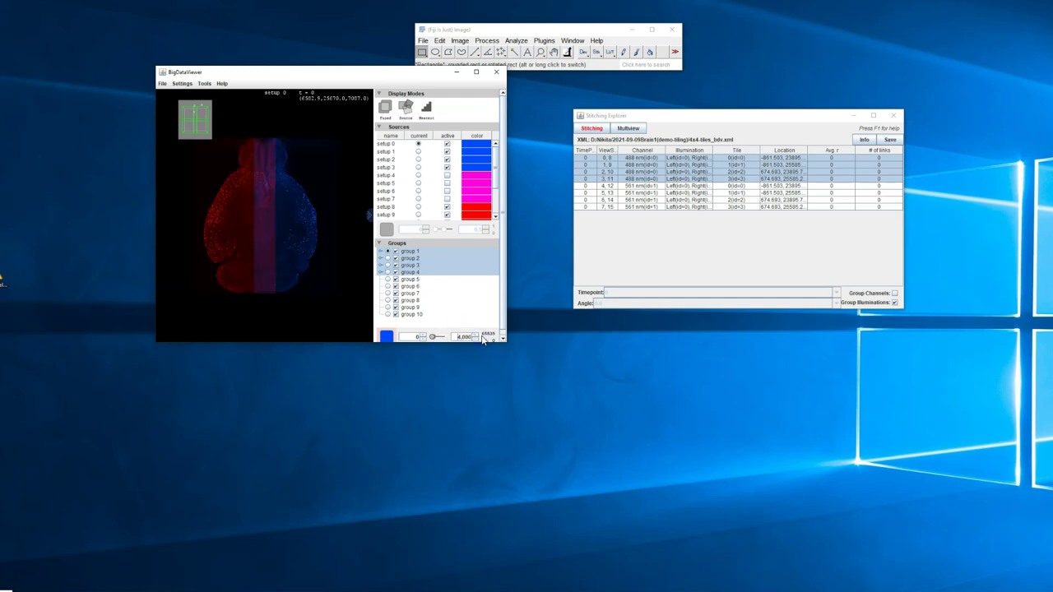
# Hide the display panel, enlarge the viewer window and center the whole brain.
pyautogui.click(369, 215)
pyautogui.moveTo(506, 342); pyautogui.dragTo(695, 547)
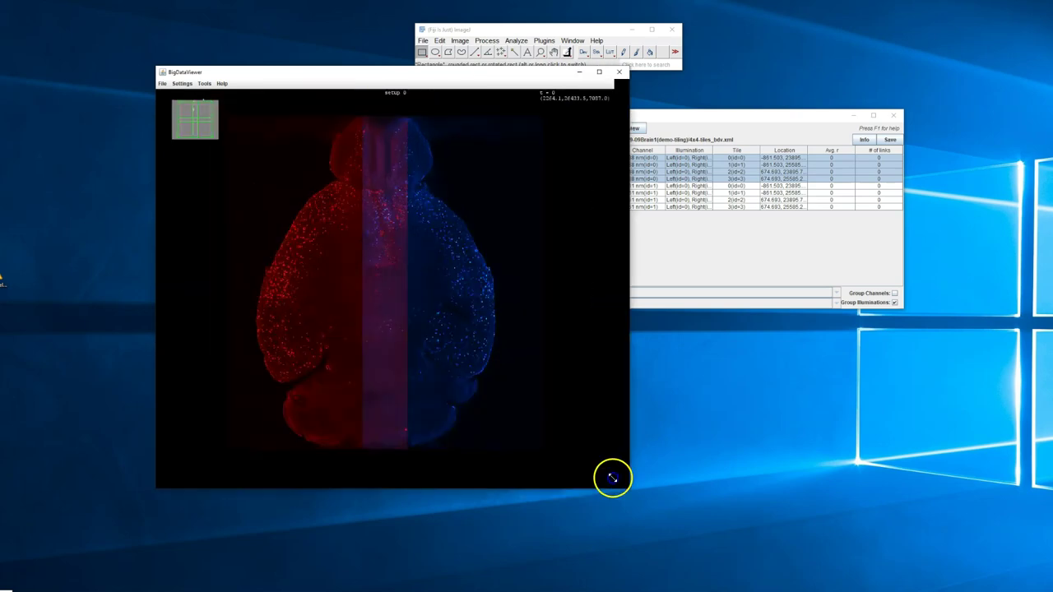
pyautogui.moveTo(414, 297); pyautogui.dragTo(439, 303, button='right')
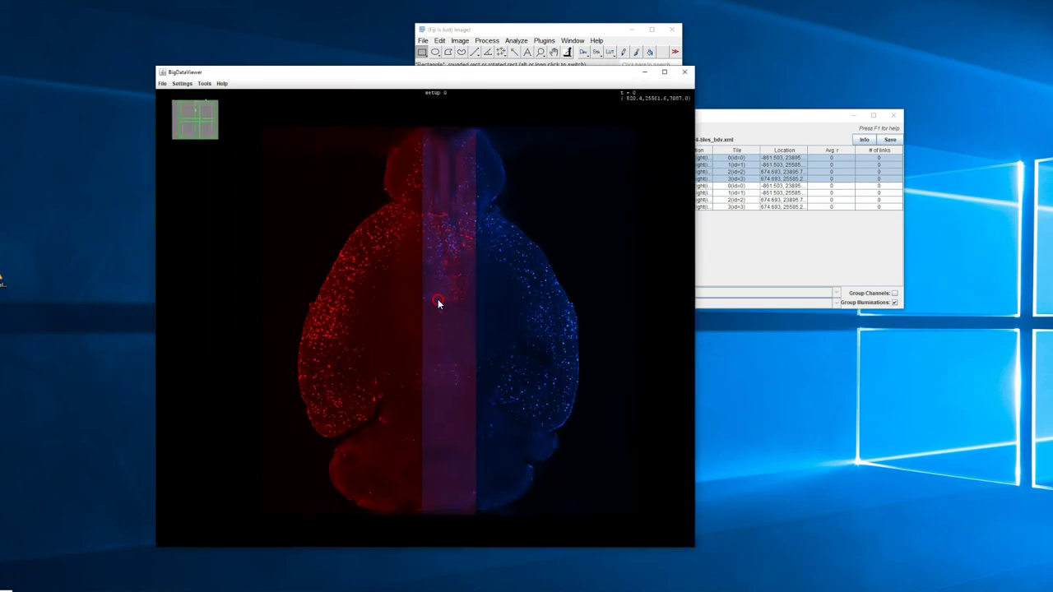
# Ungroup tiles and illuminations in the Multiview explorer to list all 16 views.
pyautogui.click(637, 129)
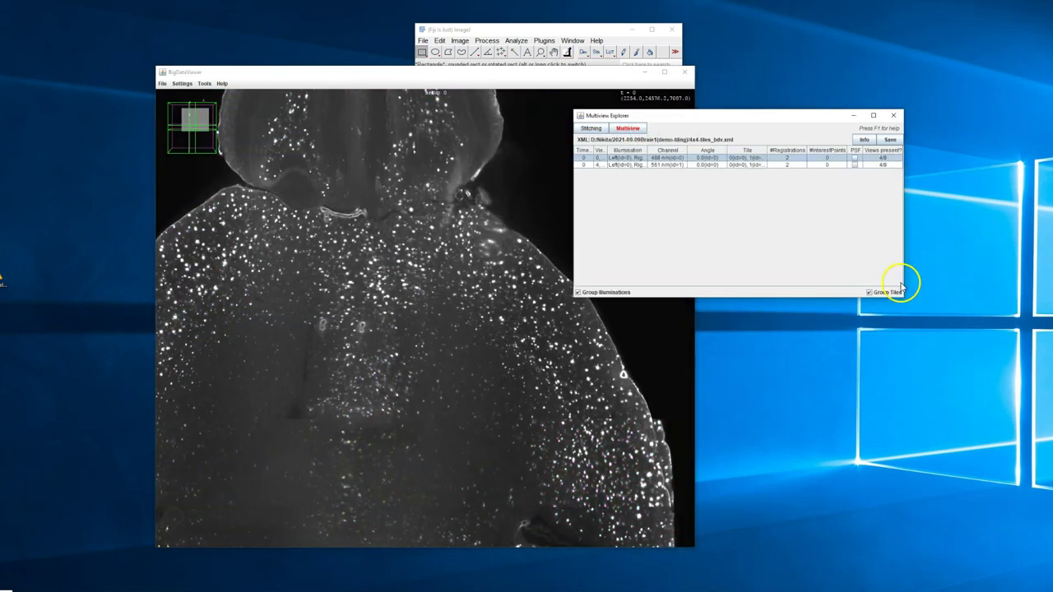
pyautogui.click(896, 293)
pyautogui.click(617, 292)
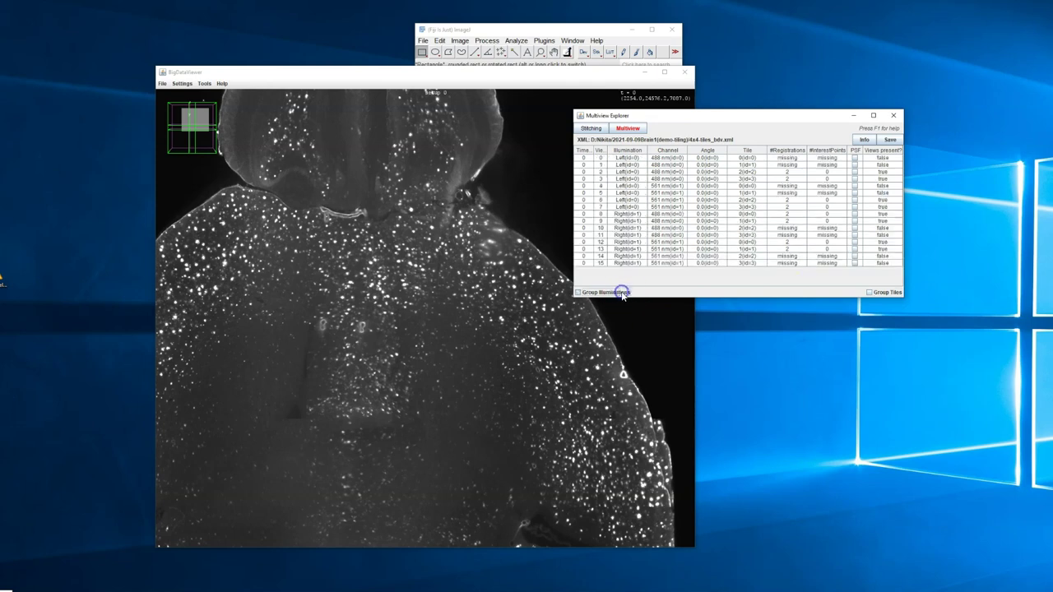
pyautogui.moveTo(831, 296); pyautogui.dragTo(832, 317)
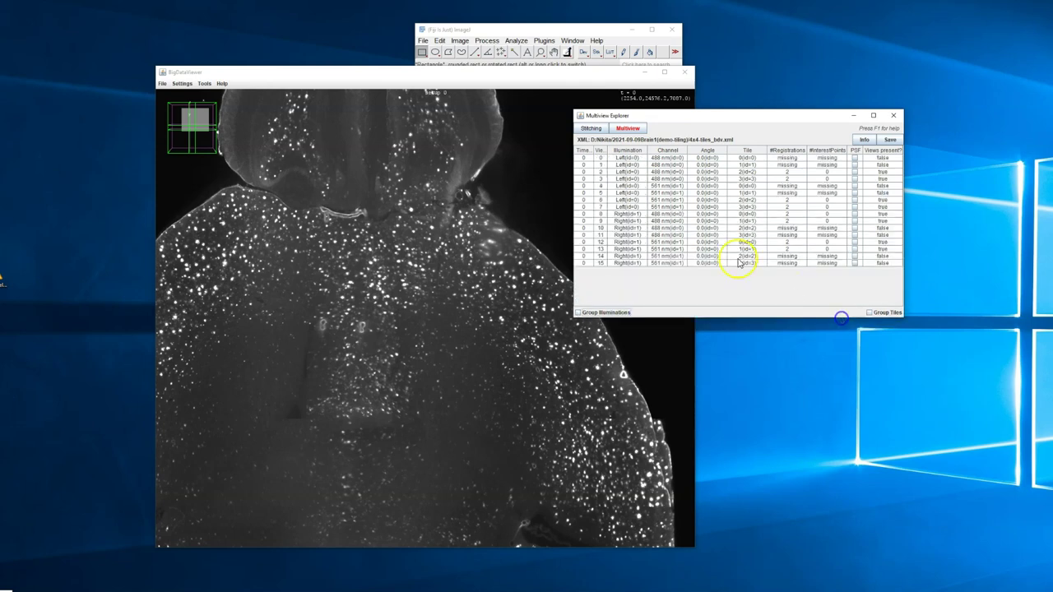
# Preview views 0–5 to see which are present, then save the dataset and return to stitching.
pyautogui.click(621, 162)
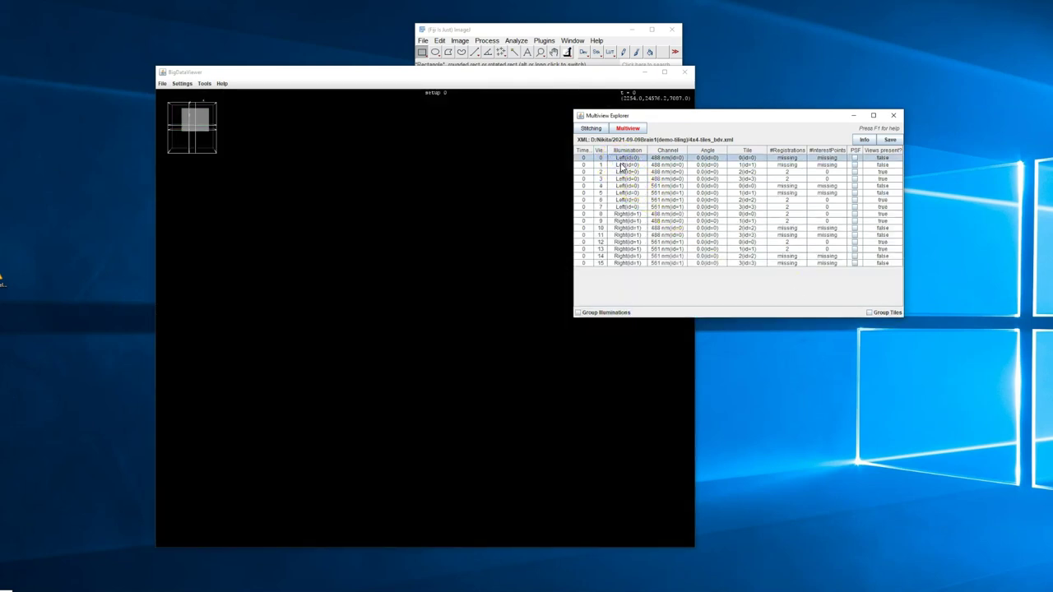
pyautogui.click(623, 165)
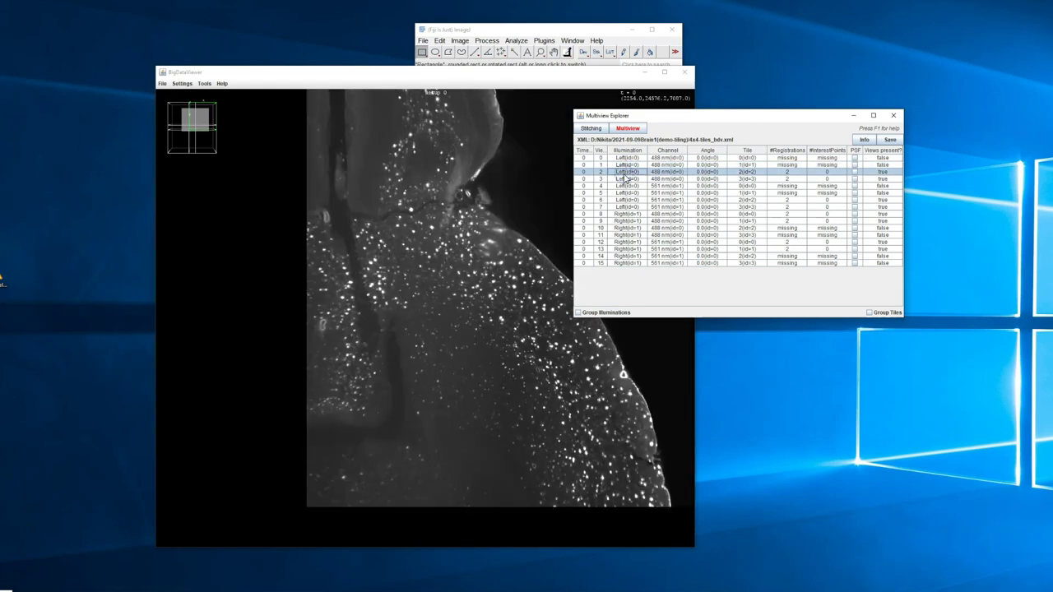
pyautogui.click(624, 179)
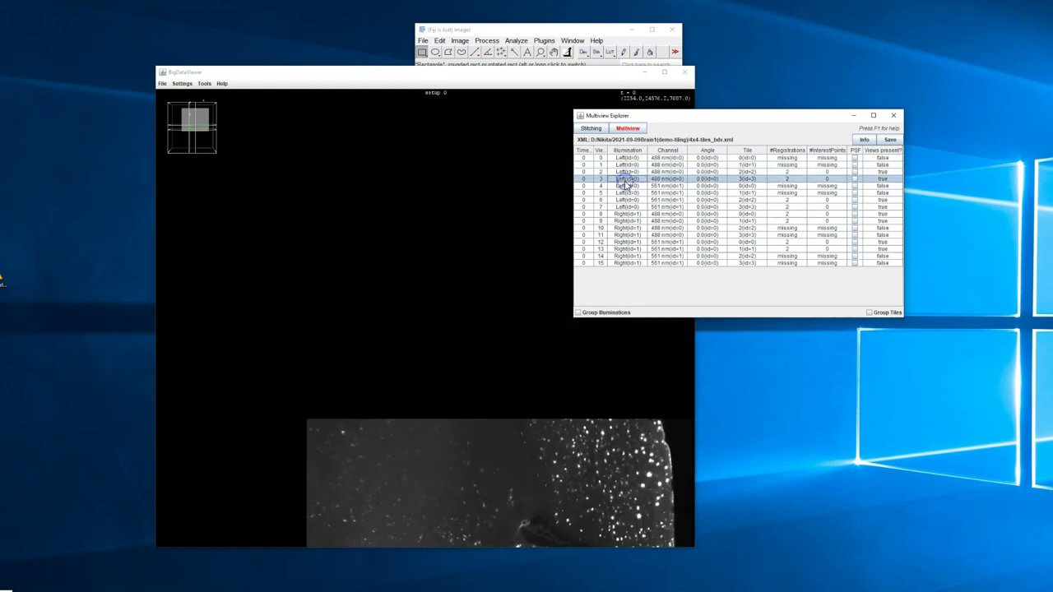
pyautogui.click(625, 186)
pyautogui.click(879, 141)
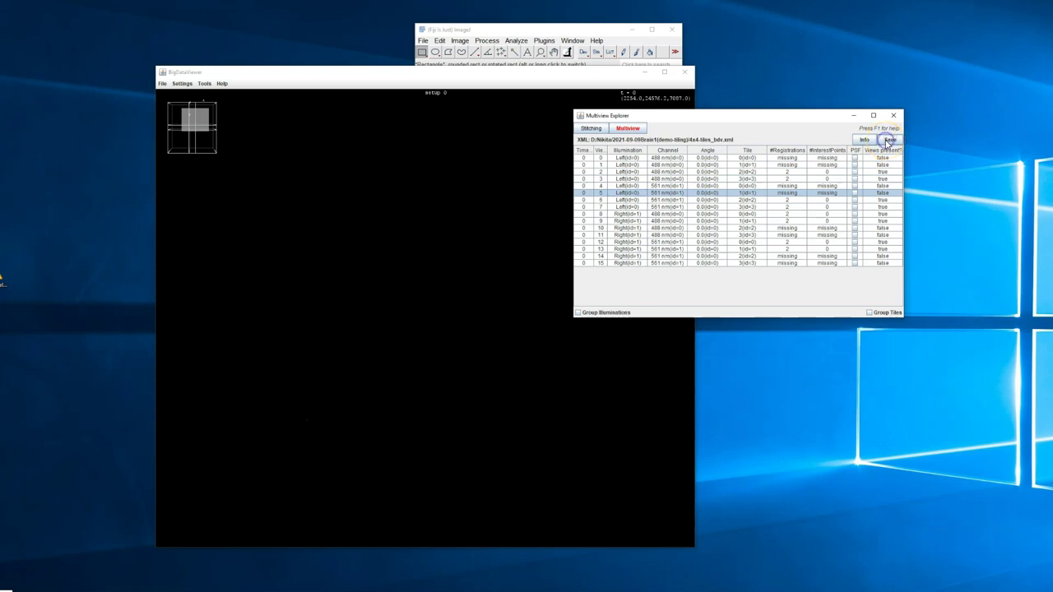
pyautogui.click(591, 129)
# Stitch the dataset with 8× downsampling in X and Y to compute pairwise shifts.
pyautogui.moveTo(512, 242); pyautogui.dragTo(493, 275, button='right')
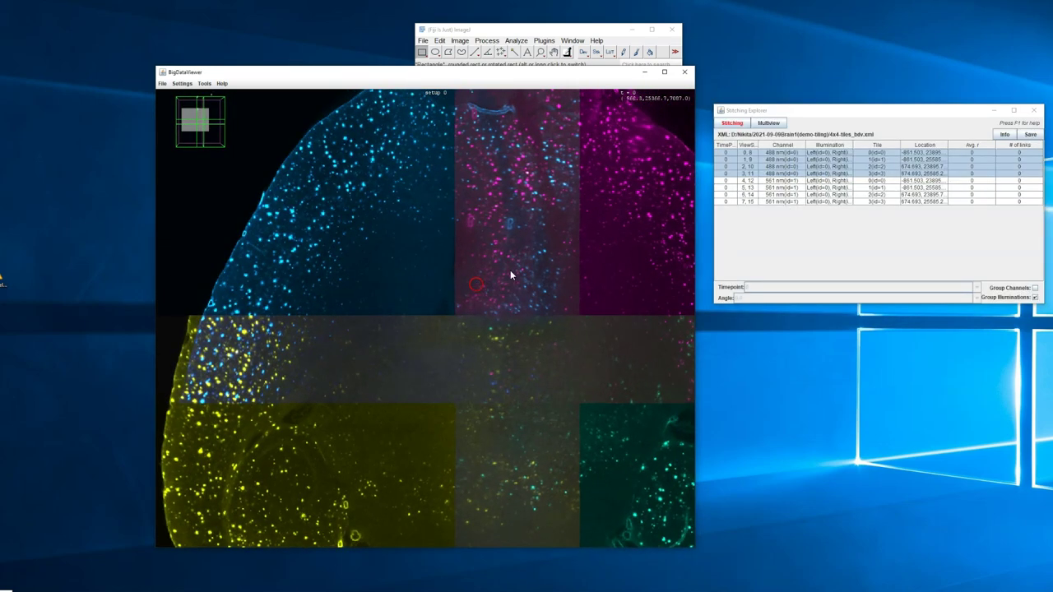
pyautogui.rightClick(749, 168)
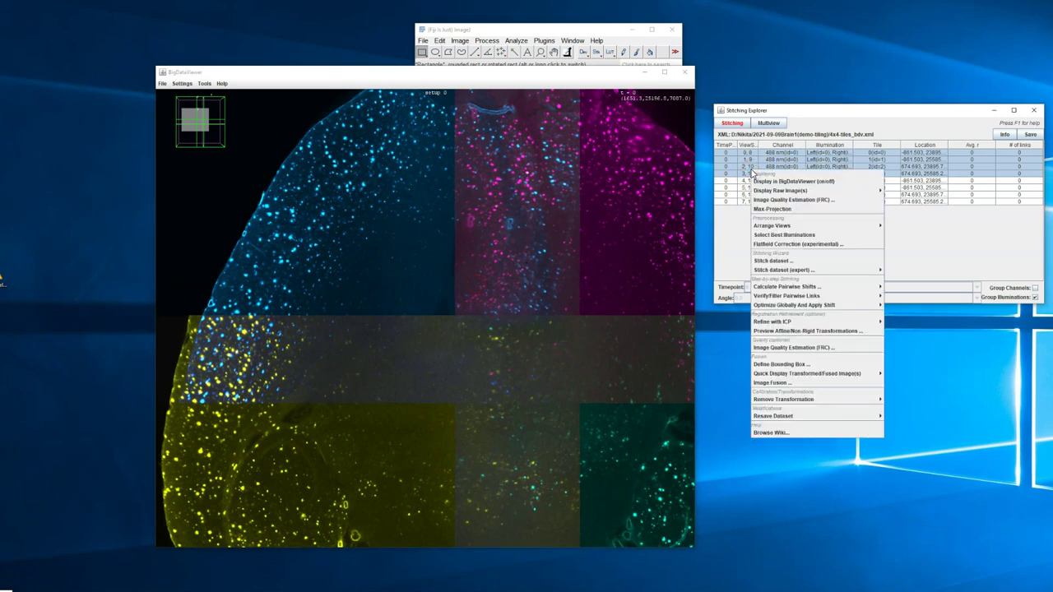
pyautogui.click(774, 260)
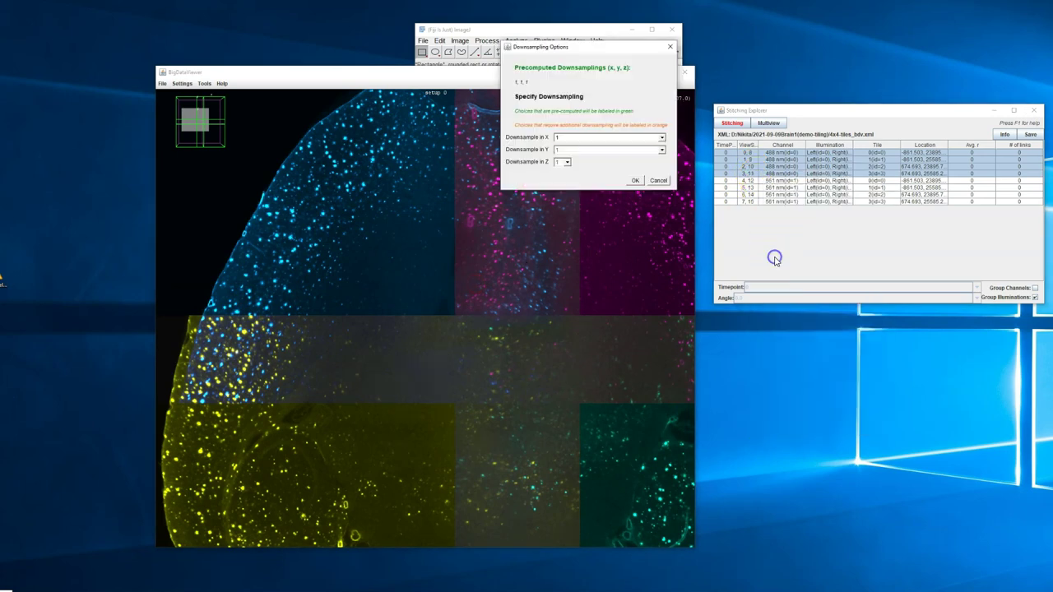
pyautogui.click(612, 138)
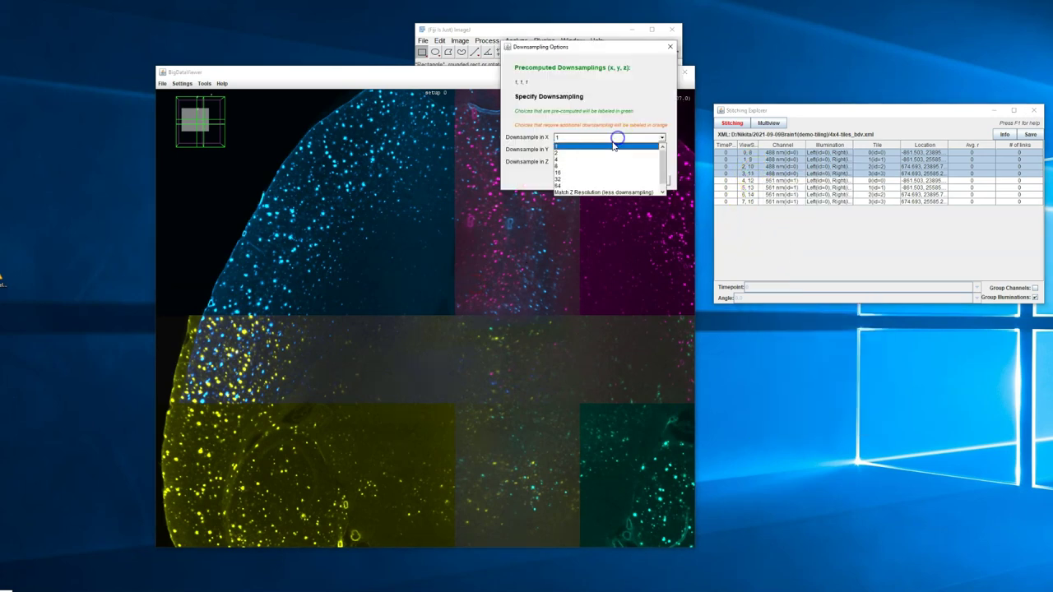
pyautogui.click(583, 163)
pyautogui.click(584, 152)
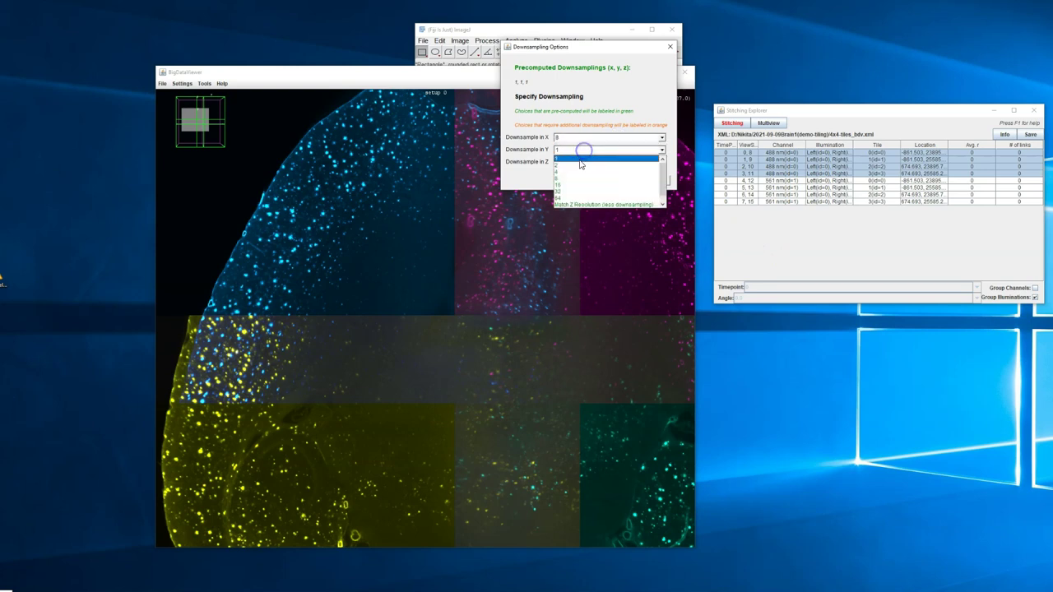
pyautogui.click(576, 176)
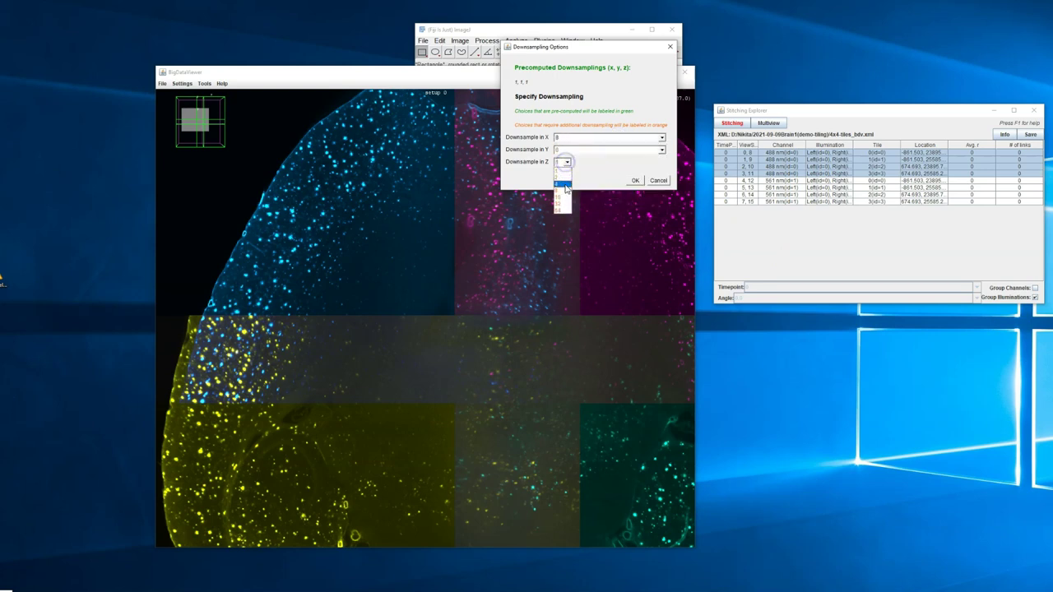
pyautogui.click(564, 176)
pyautogui.click(636, 178)
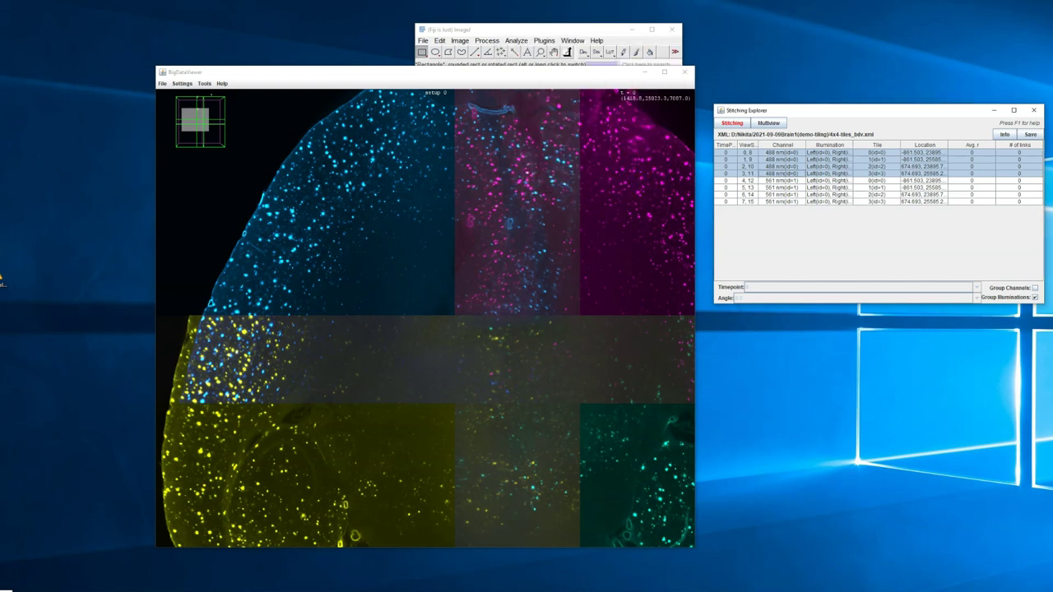
# Accept the pairwise shift results, move the link window aside, and review each tile's links.
pyautogui.click(861, 229)
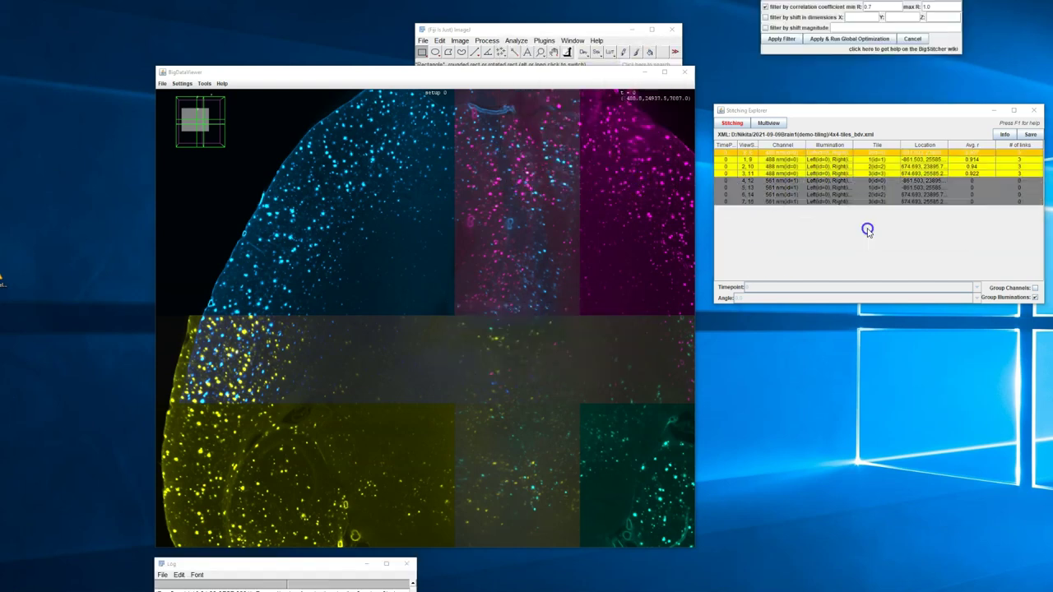
pyautogui.click(681, 311)
pyautogui.press('Down')
pyautogui.press('Down')
pyautogui.press('Down')
pyautogui.press('Down')
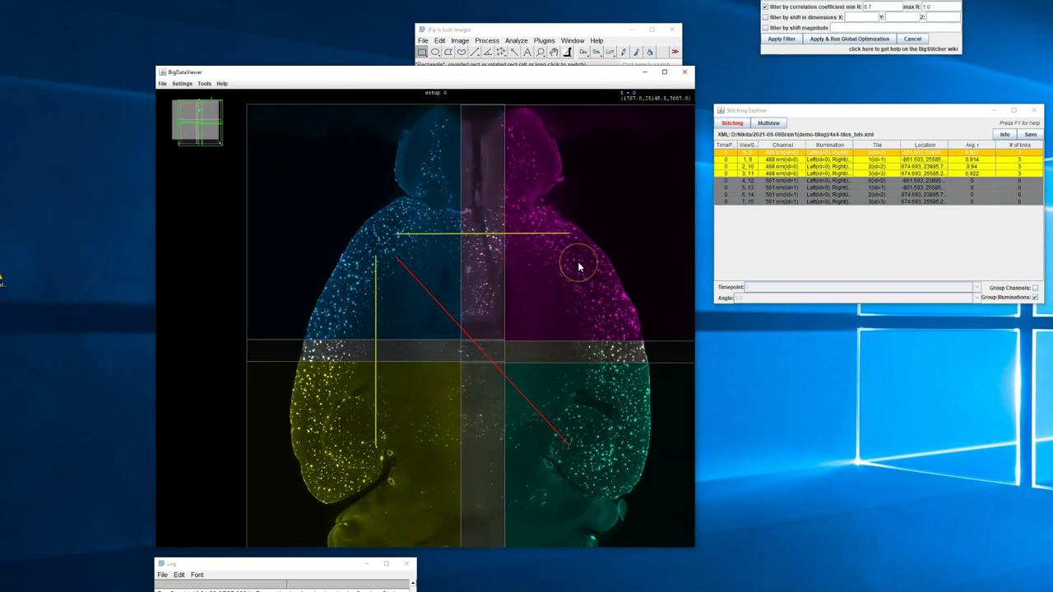
pyautogui.moveTo(812, 2); pyautogui.dragTo(782, 328)
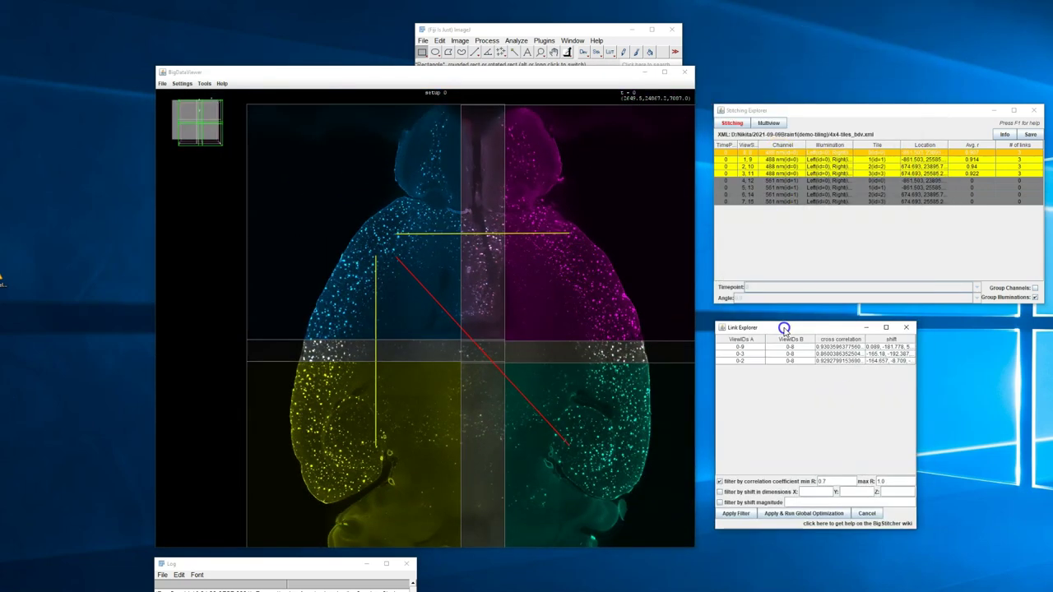
pyautogui.click(780, 161)
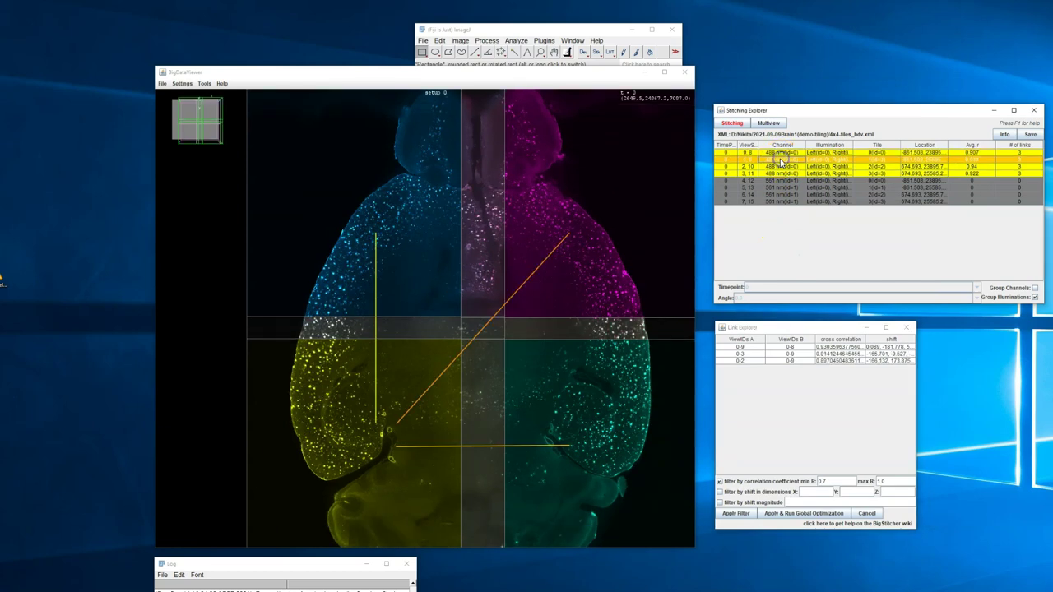
pyautogui.click(779, 168)
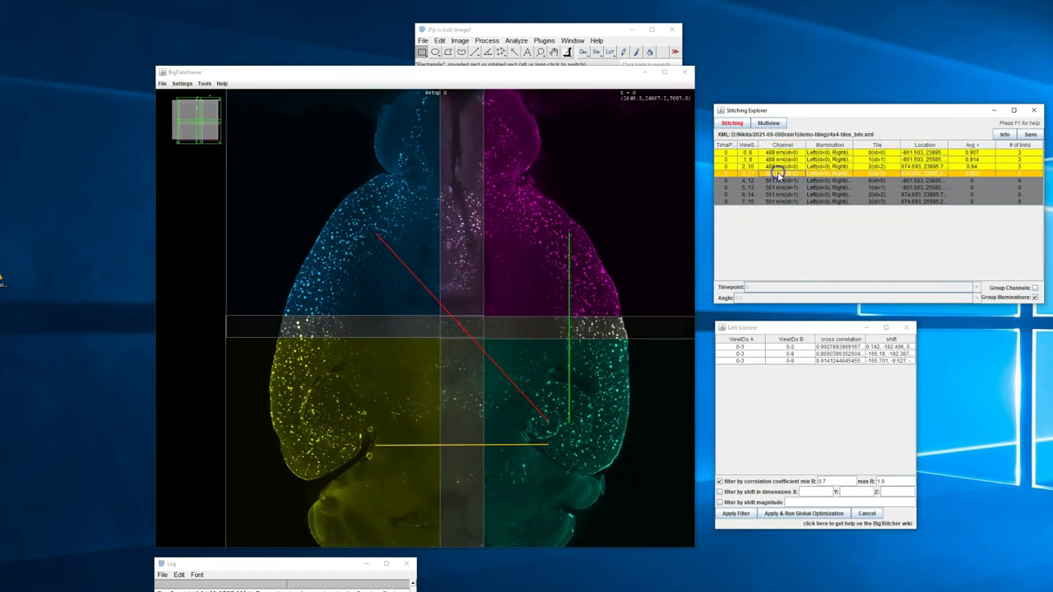
pyautogui.click(778, 153)
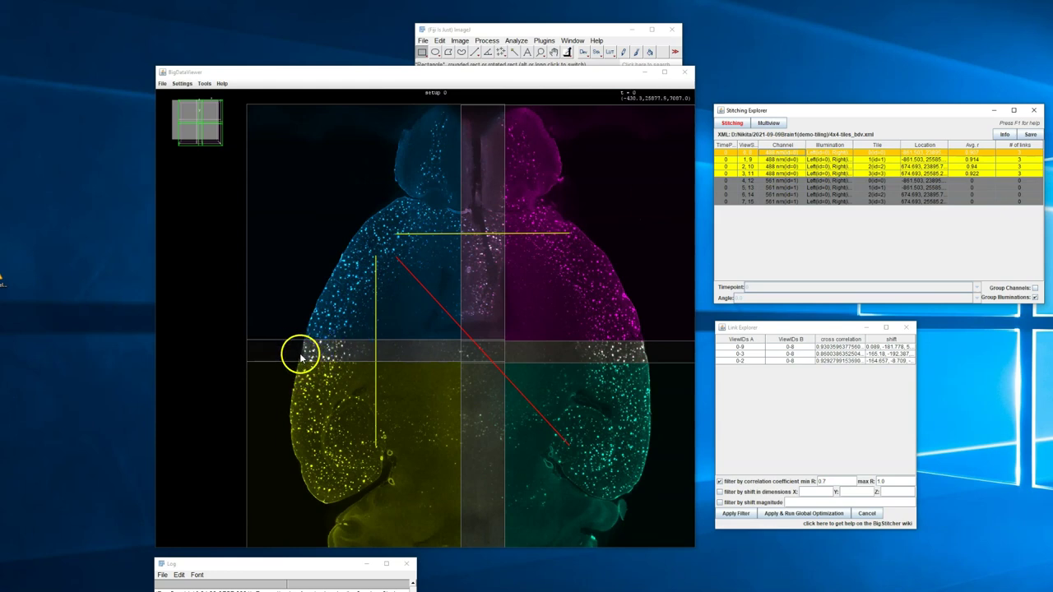
# Preview the 0-8, 0-3 and 0-2 linked tile pairs in BigDataViewer.
pyautogui.click(751, 348)
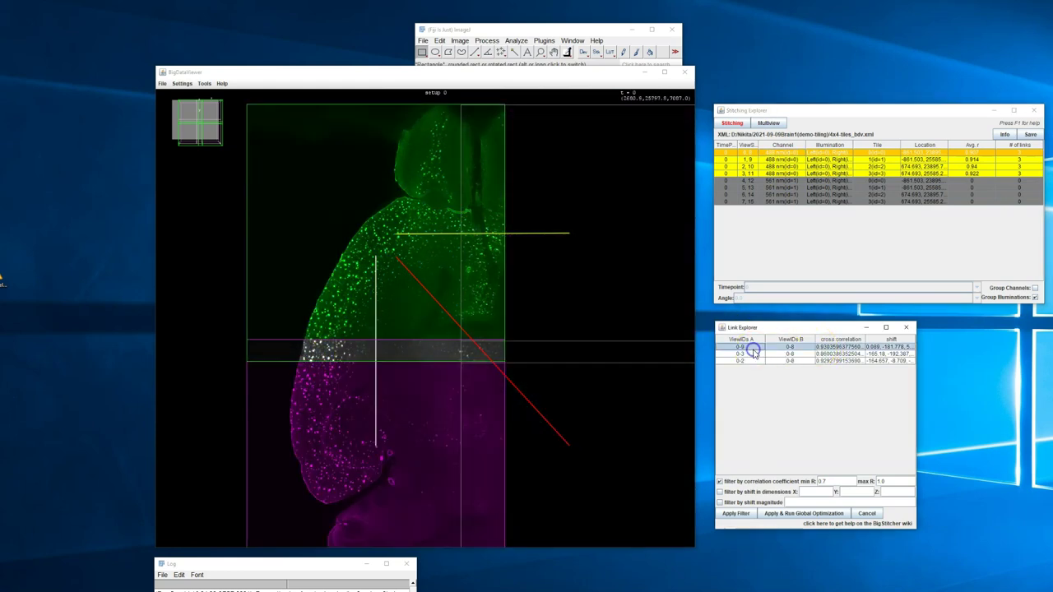
pyautogui.click(752, 353)
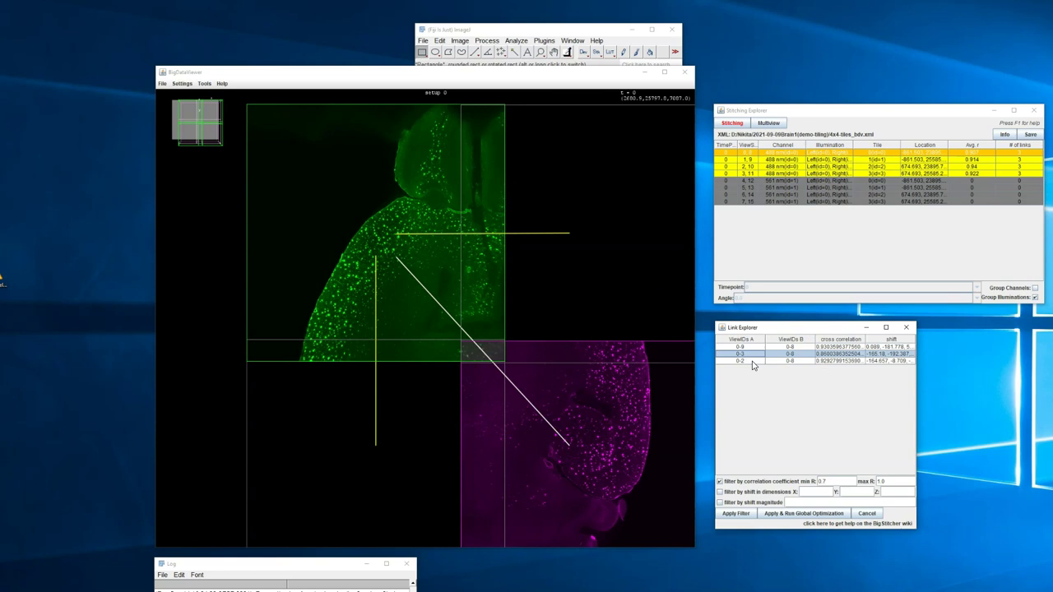
pyautogui.click(751, 361)
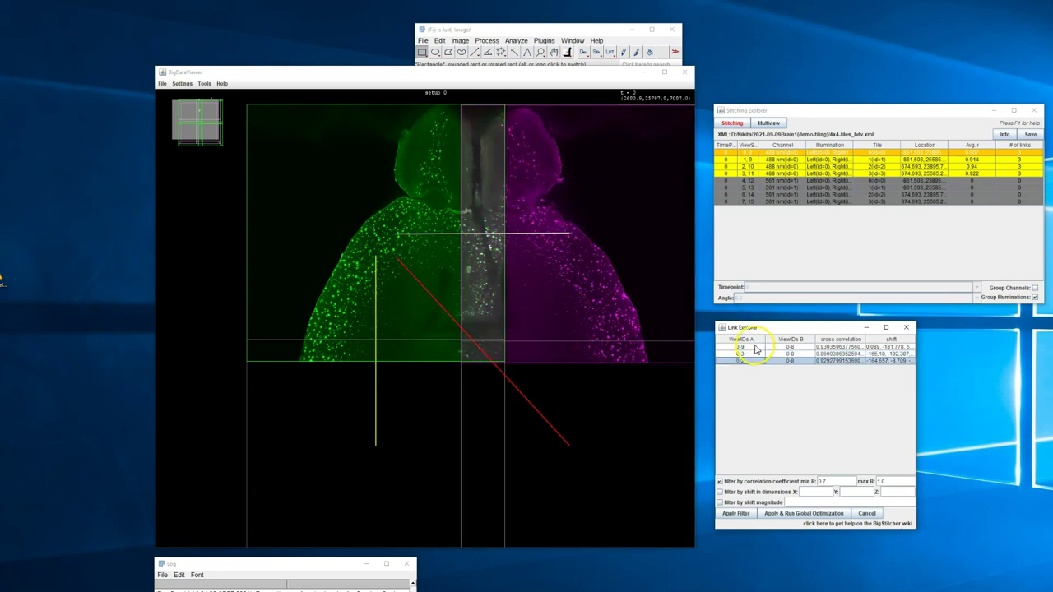
pyautogui.click(751, 347)
# Filter links and run global optimization, then zoom to the brain's left-edge overlap.
pyautogui.click(790, 513)
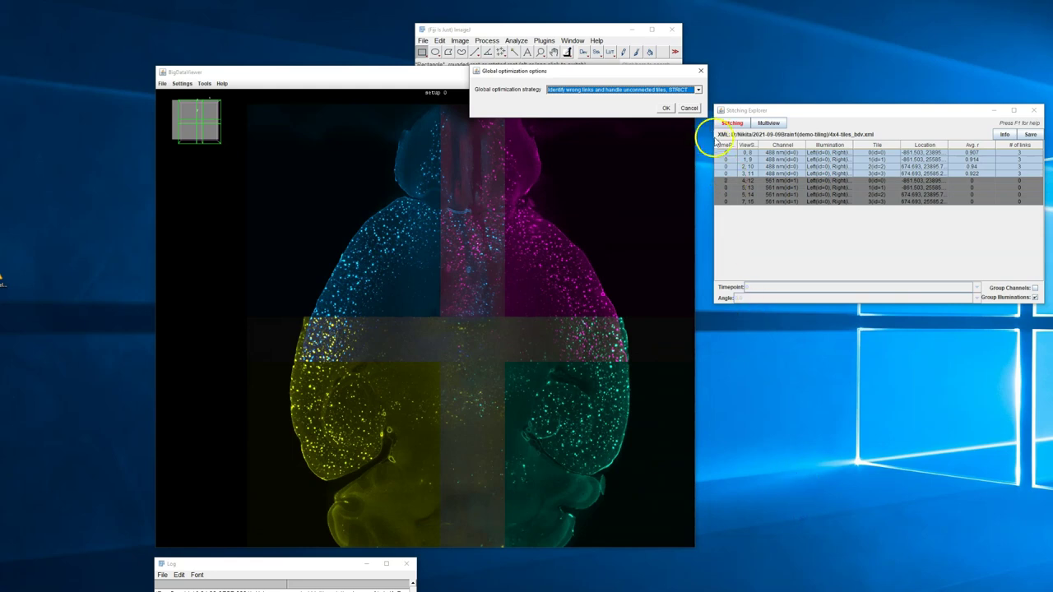
pyautogui.click(666, 108)
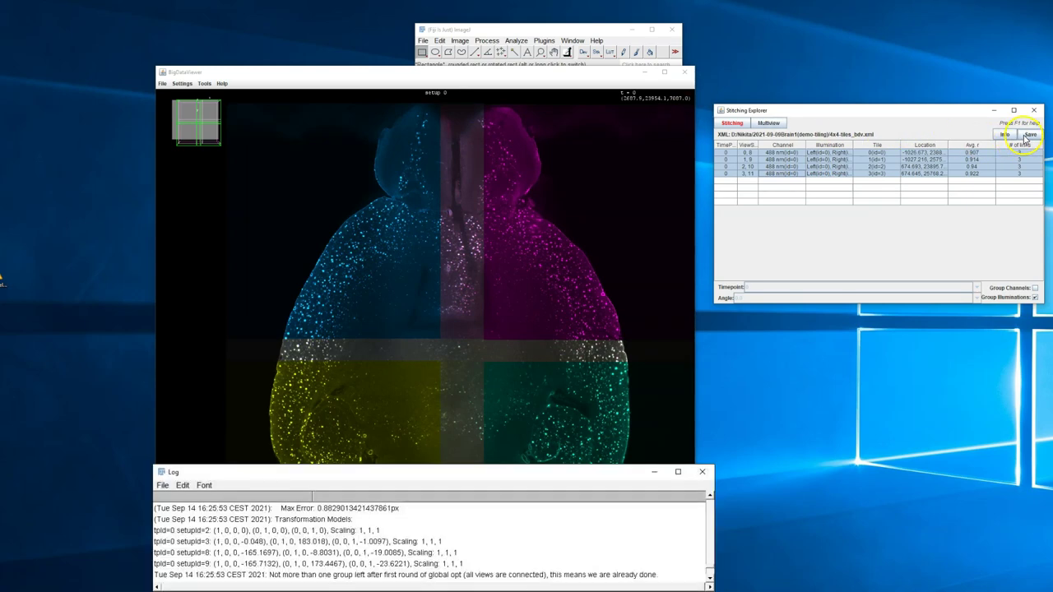
pyautogui.keyDown('ctrl'); pyautogui.scroll(3, 333, 316); pyautogui.keyUp('ctrl')
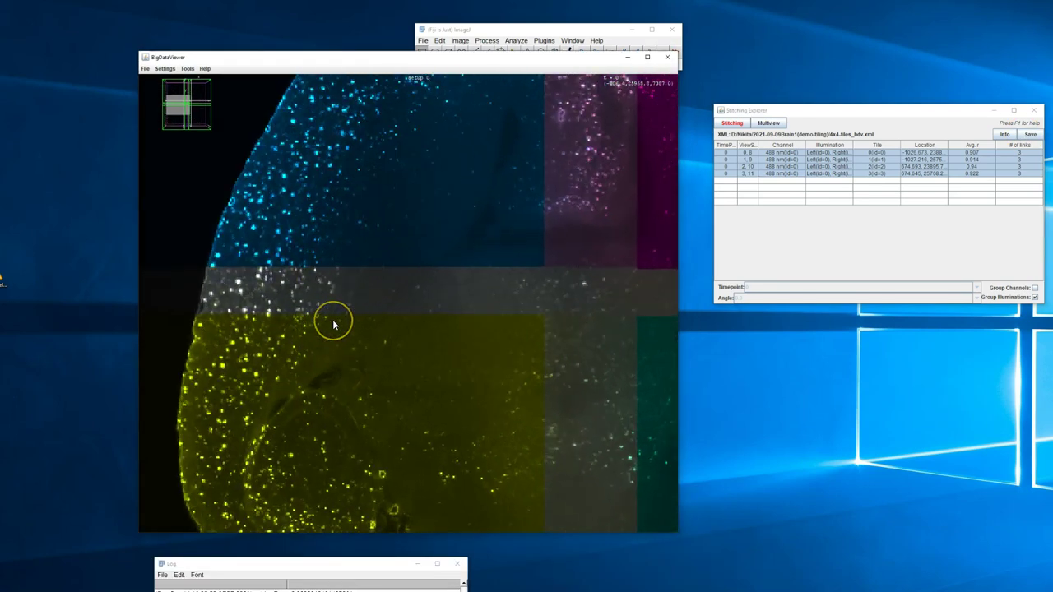
pyautogui.keyDown('ctrl'); pyautogui.scroll(3, 333, 316); pyautogui.keyUp('ctrl')
pyautogui.keyDown('ctrl'); pyautogui.scroll(3, 322, 312); pyautogui.keyUp('ctrl')
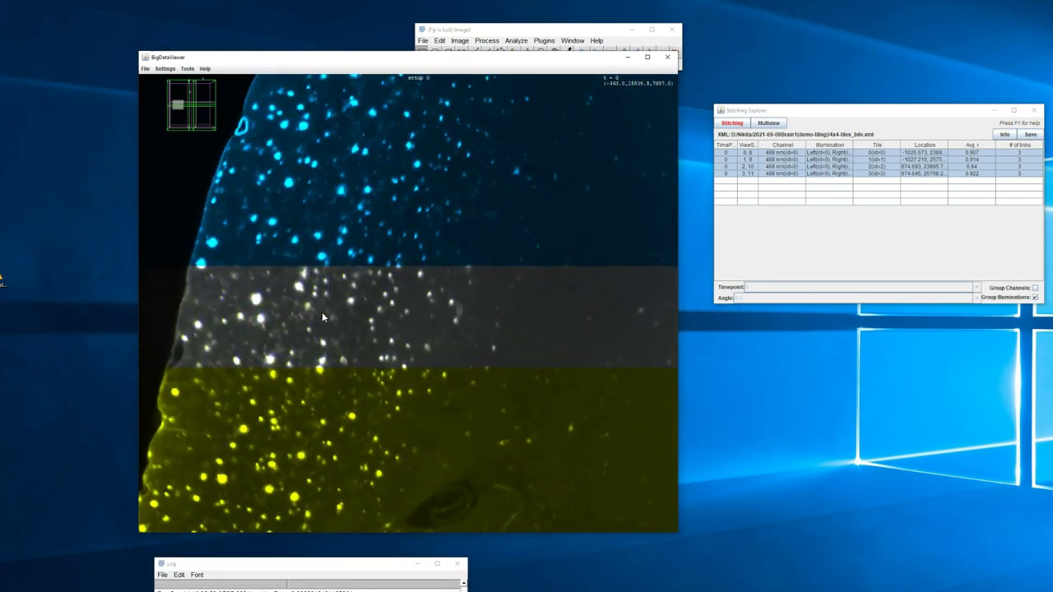
pyautogui.moveTo(238, 329); pyautogui.dragTo(389, 332, button='right')
# Compare single tiles against the first two tiles together to check their seam.
pyautogui.click(769, 159)
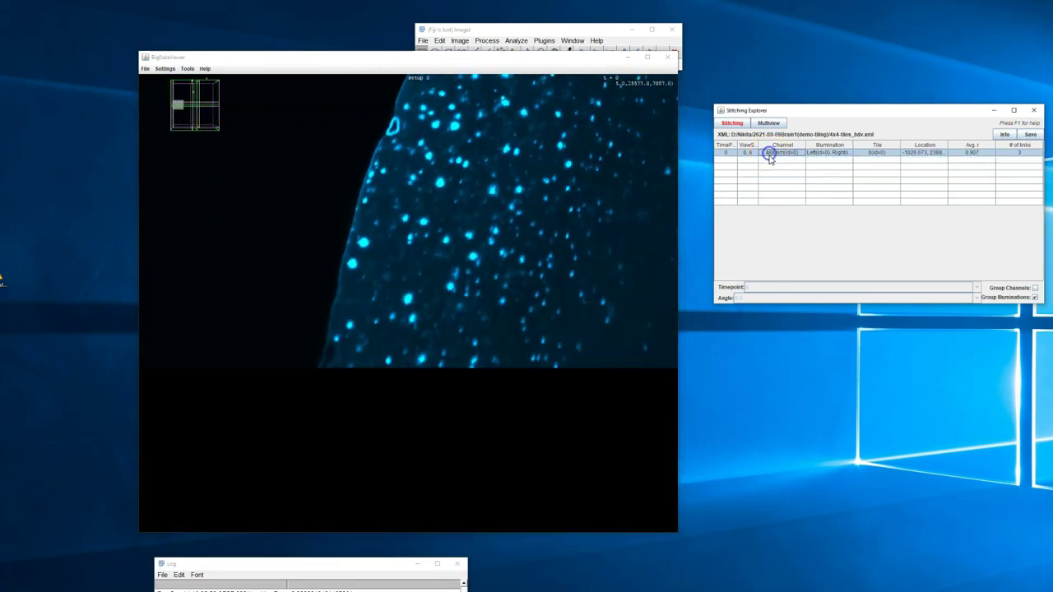
pyautogui.keyDown('ctrl'); pyautogui.click(769, 159); pyautogui.keyUp('ctrl')
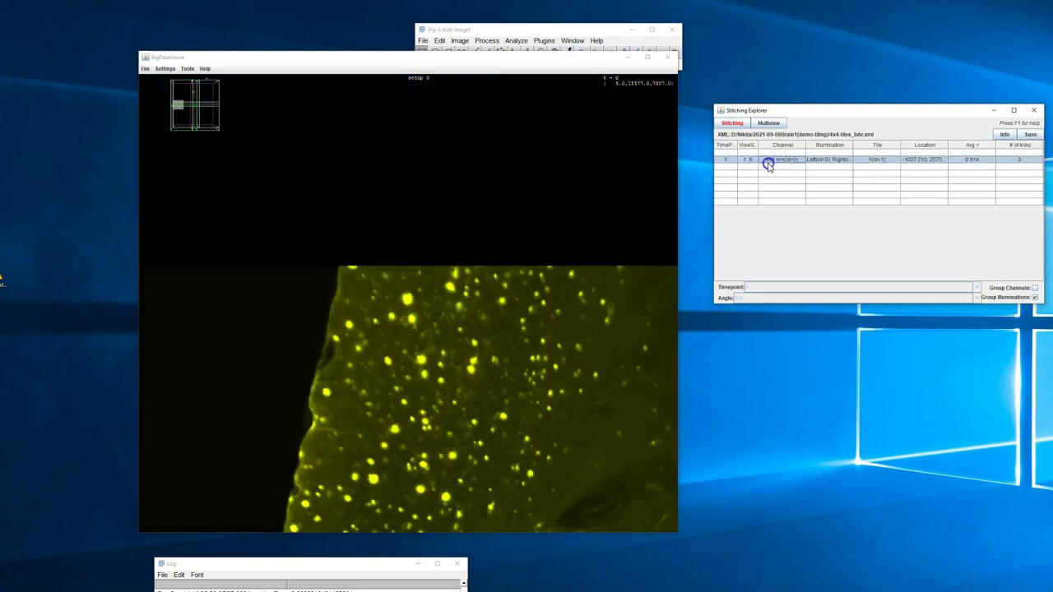
pyautogui.keyDown('shift'); pyautogui.click(769, 158); pyautogui.keyUp('shift')
pyautogui.click(769, 159)
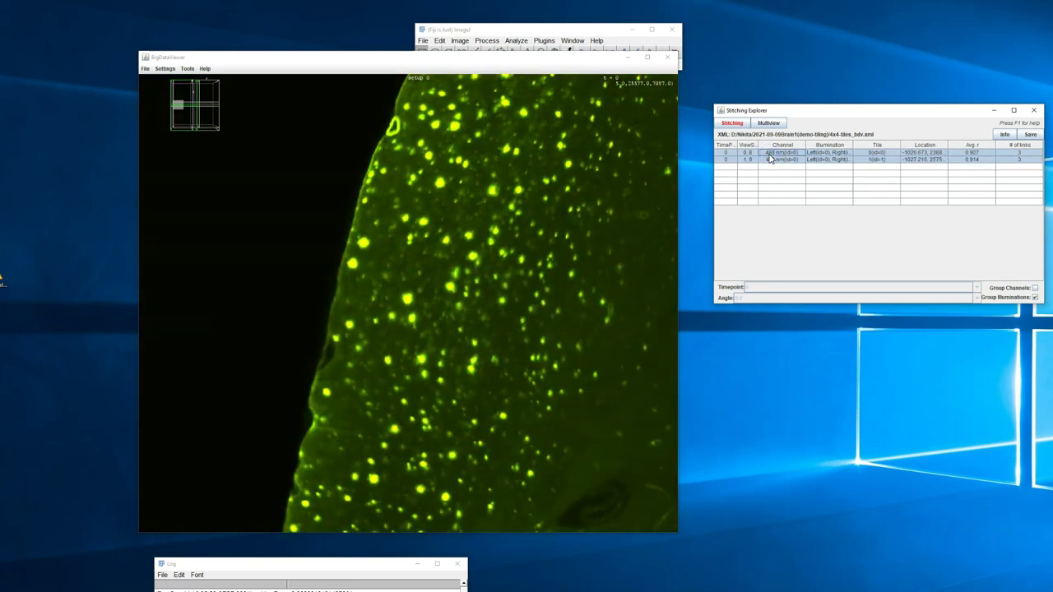
pyautogui.keyDown('ctrl'); pyautogui.scroll(3, 376, 282); pyautogui.keyUp('ctrl')
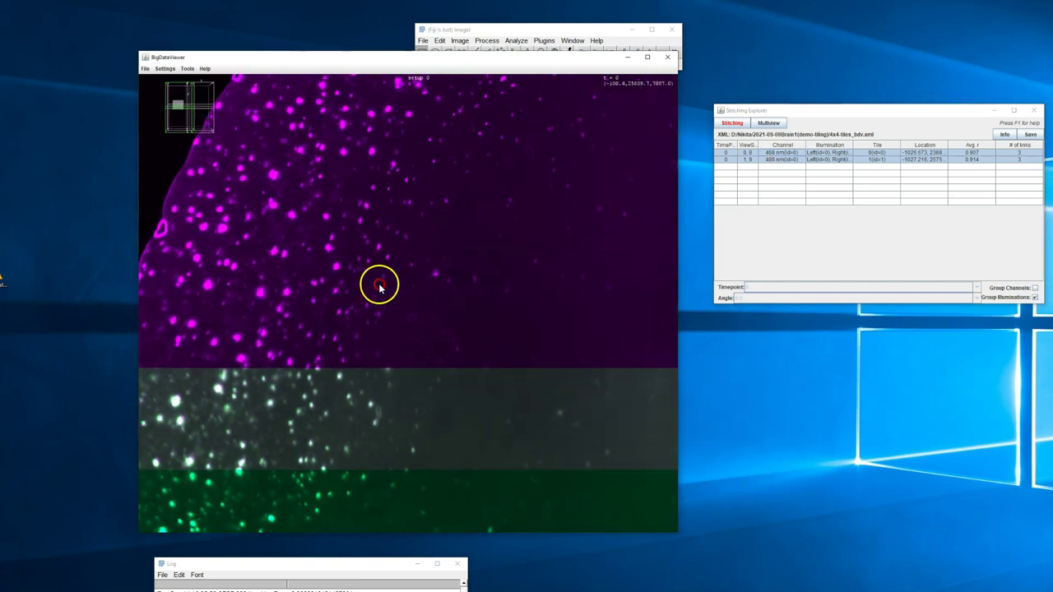
pyautogui.keyDown('ctrl'); pyautogui.scroll(3, 387, 294); pyautogui.keyUp('ctrl')
pyautogui.keyDown('ctrl'); pyautogui.scroll(2, 437, 259); pyautogui.keyUp('ctrl')
pyautogui.scroll(-5, 444, 288)
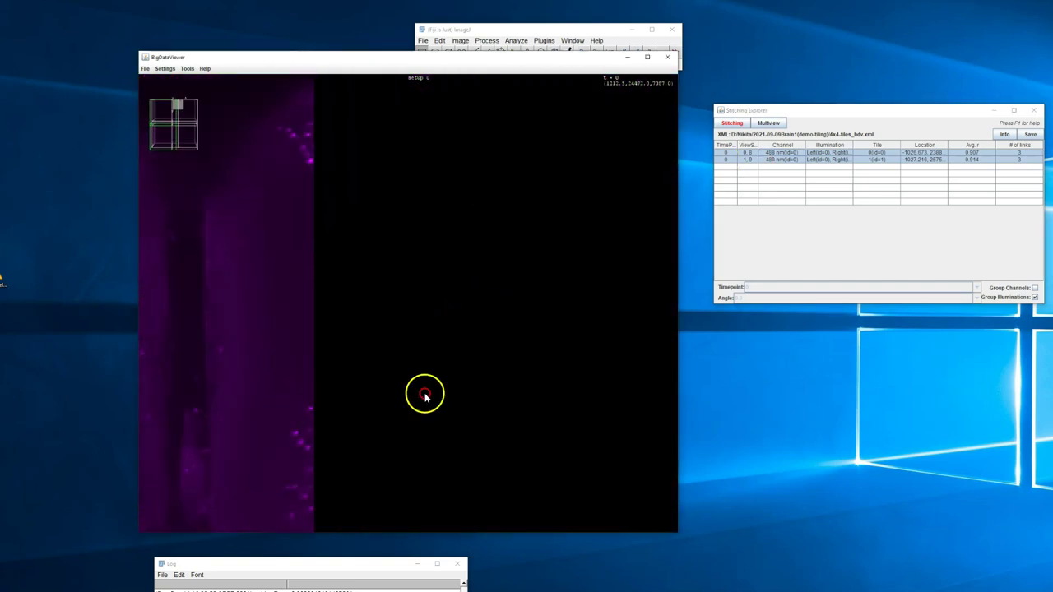
# Recolour the tiles for contrast, inspect the first tile, then show all four together.
pyautogui.click(784, 154)
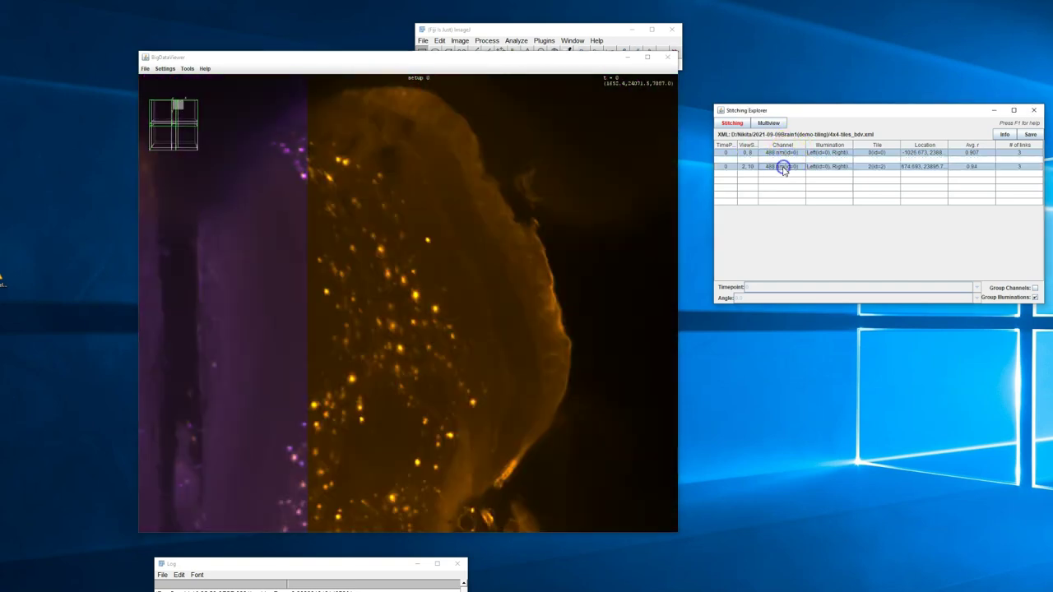
pyautogui.moveTo(430, 245)
pyautogui.mouseDown()
pyautogui.moveTo(470, 277)
pyautogui.moveTo(472, 351)
pyautogui.mouseUp()
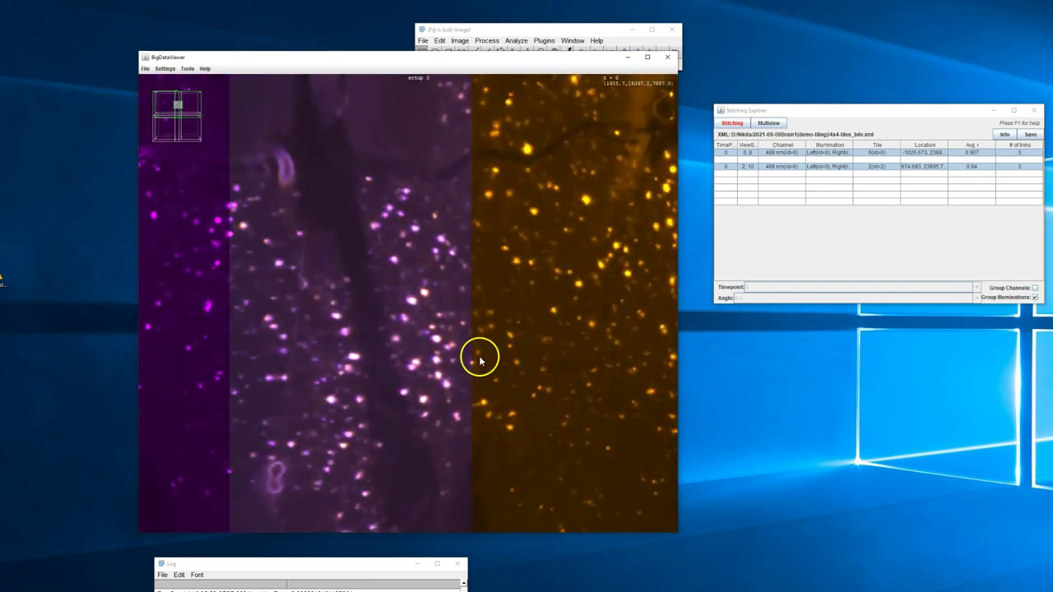
pyautogui.click(791, 114)
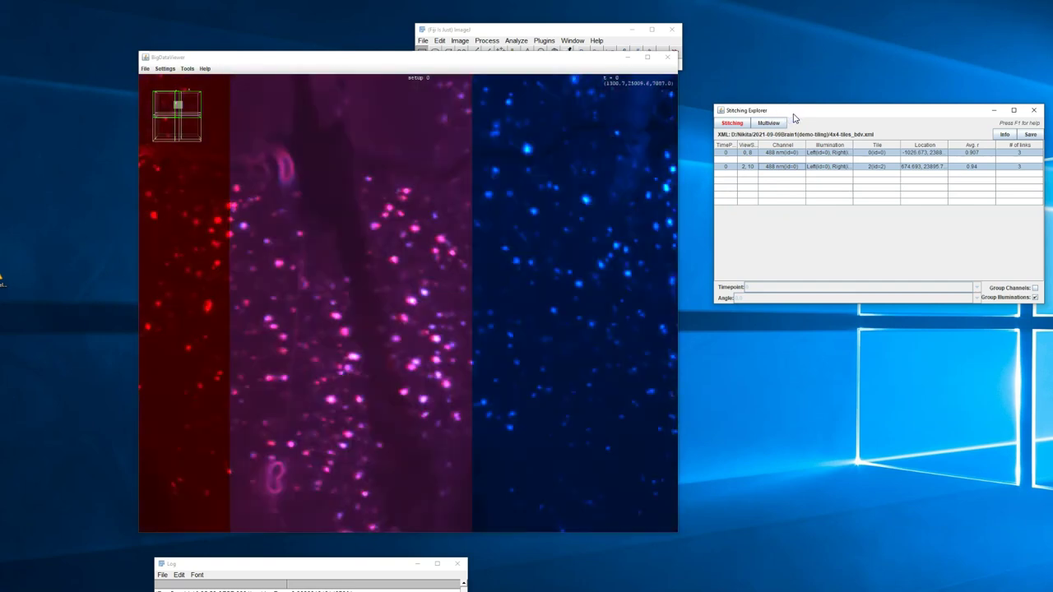
pyautogui.click(788, 153)
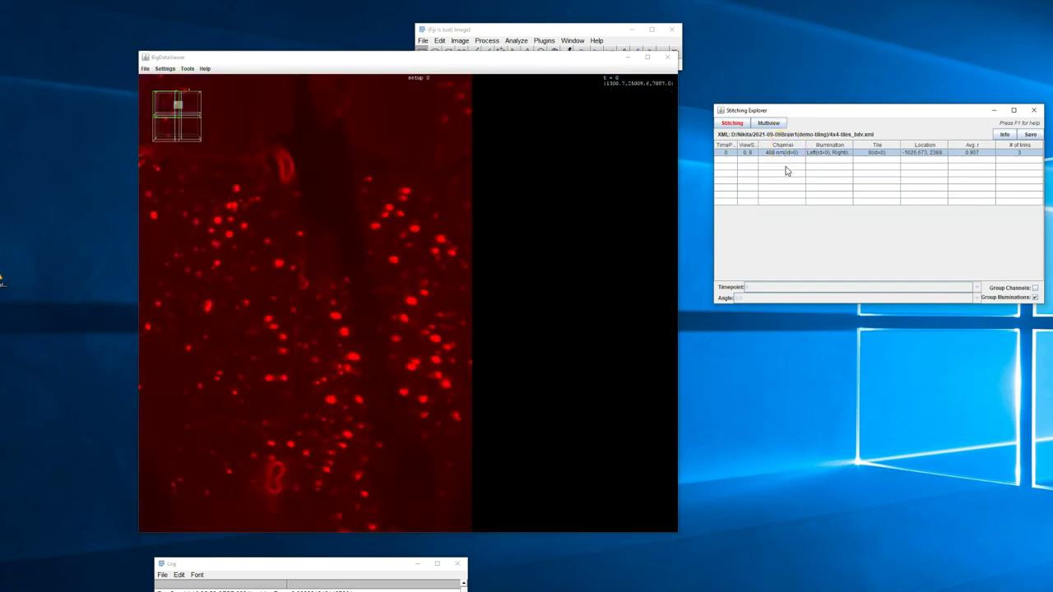
pyautogui.keyDown('shift'); pyautogui.click(767, 173); pyautogui.keyUp('shift')
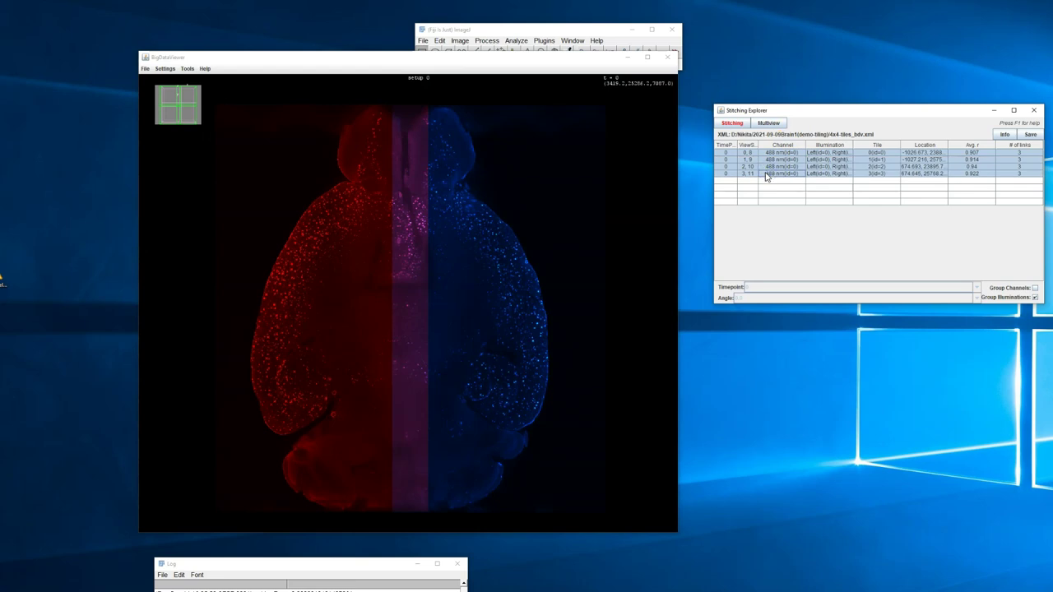
# Fuse the four tiles to 16-bit, anisotropy-preserving TIFF stacks and enter the FUSED488 filename addition.
pyautogui.rightClick(885, 166)
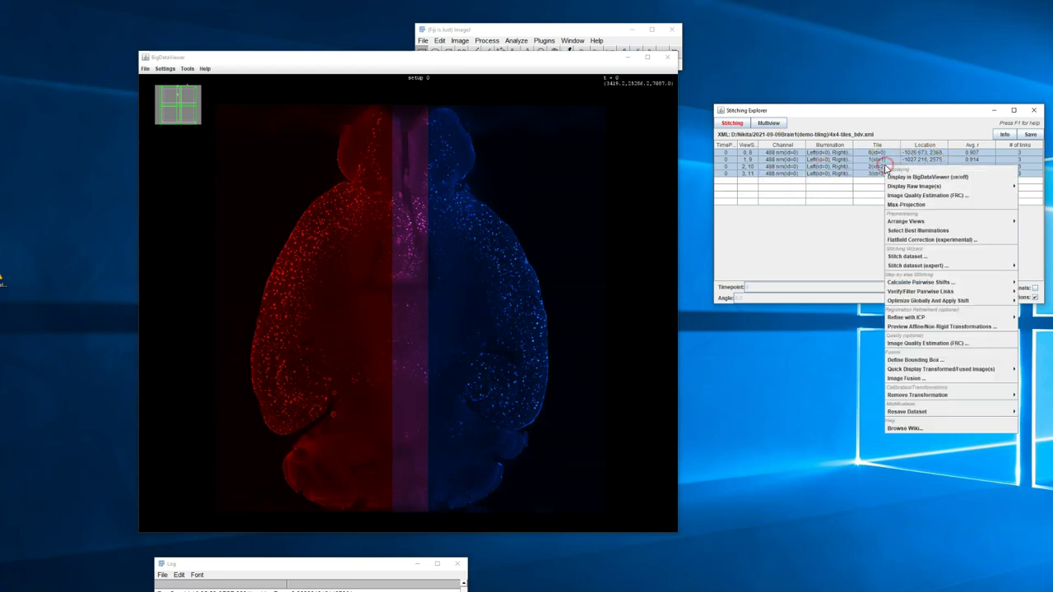
pyautogui.click(907, 378)
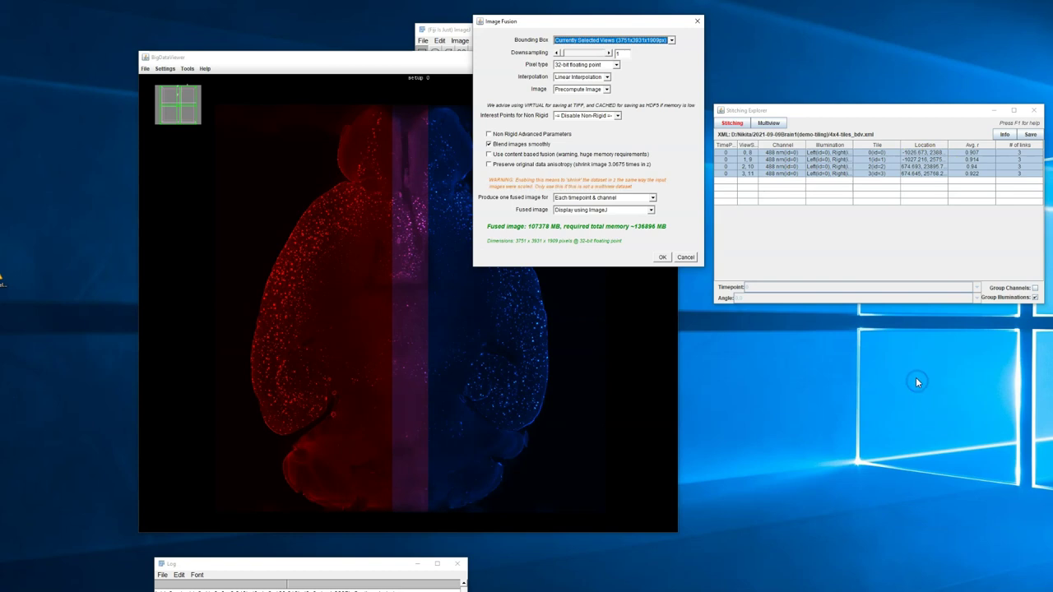
pyautogui.click(618, 65)
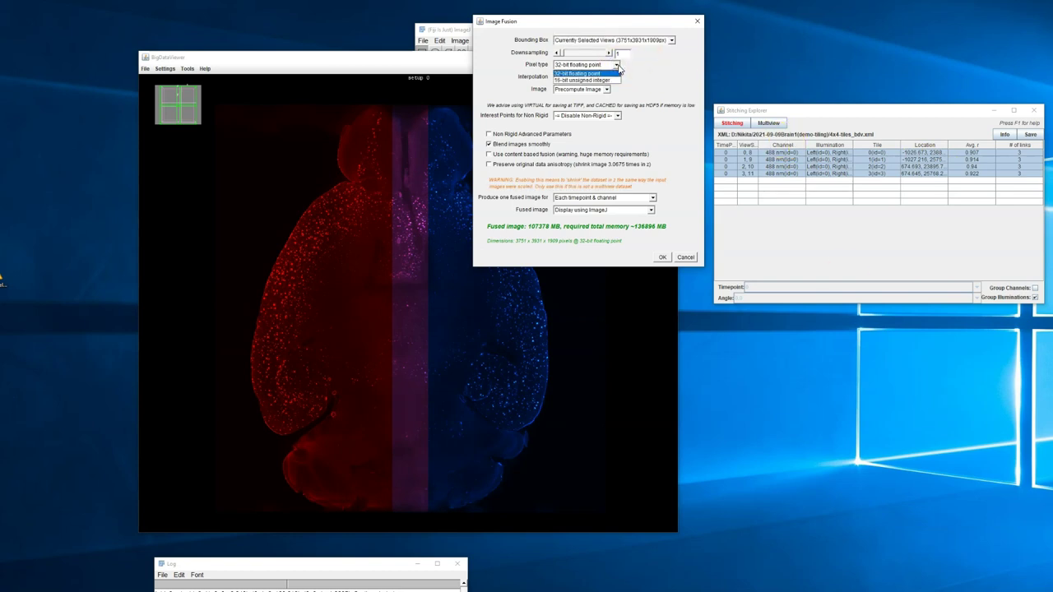
pyautogui.click(609, 80)
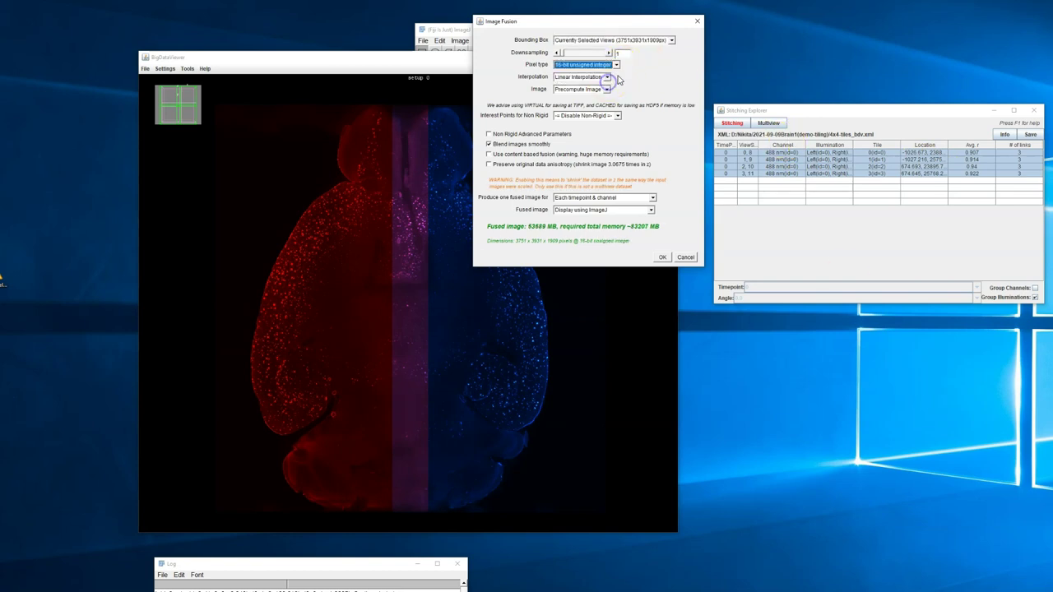
pyautogui.click(566, 166)
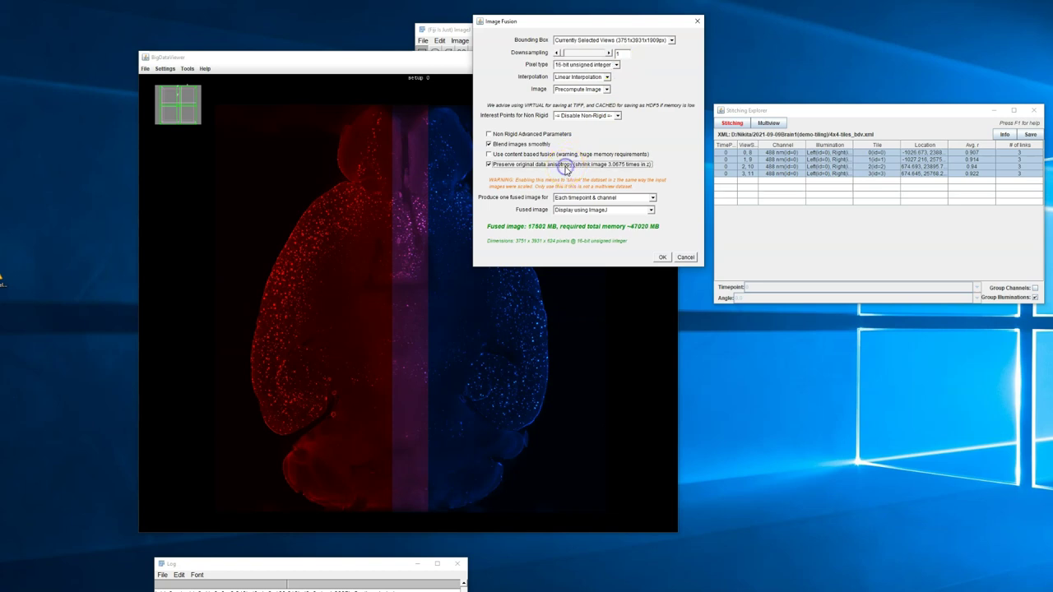
pyautogui.click(598, 211)
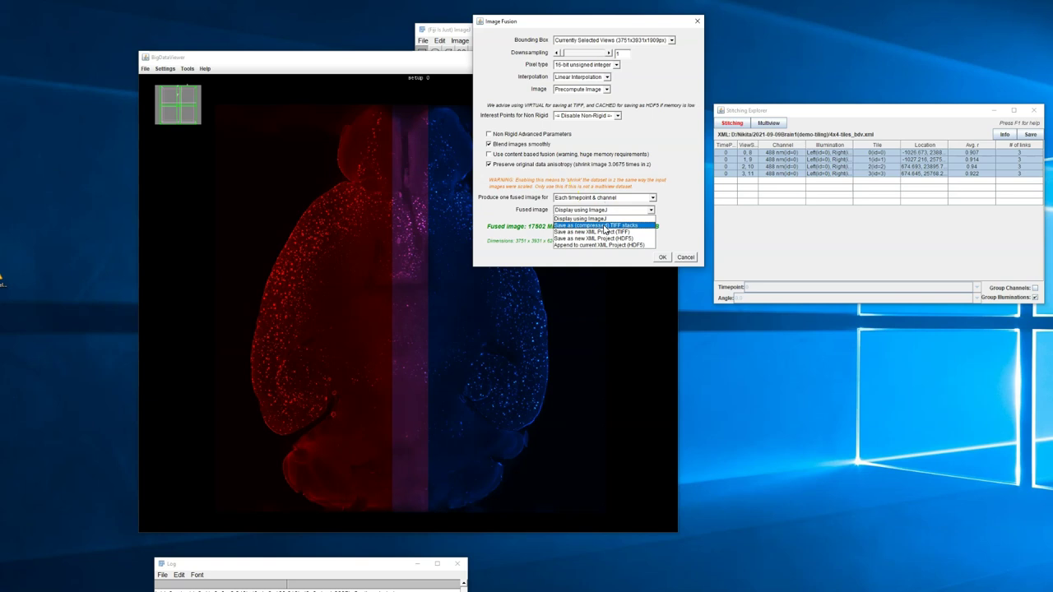
pyautogui.click(606, 227)
pyautogui.click(662, 257)
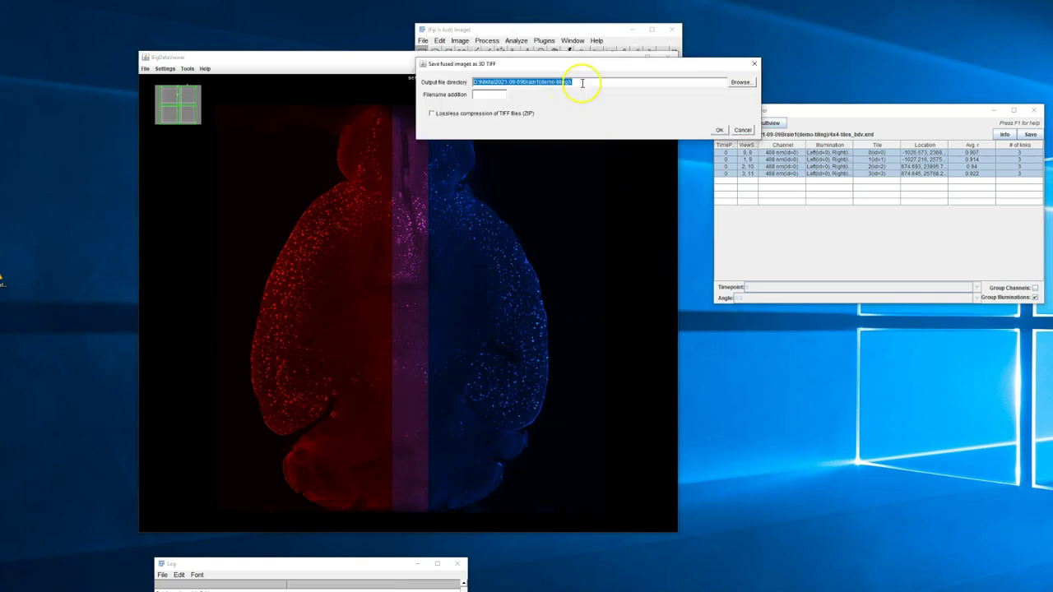
pyautogui.click(501, 93)
pyautogui.write('FUSED488')
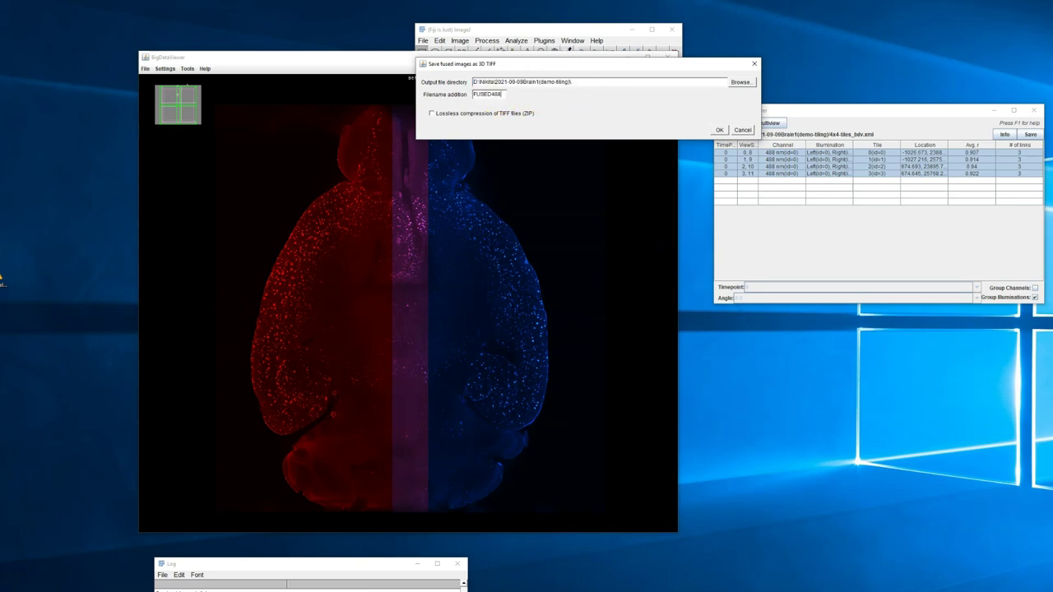
# Save the fused TIFF and open the FUSED488 file in Fiji.
pyautogui.press('Return')
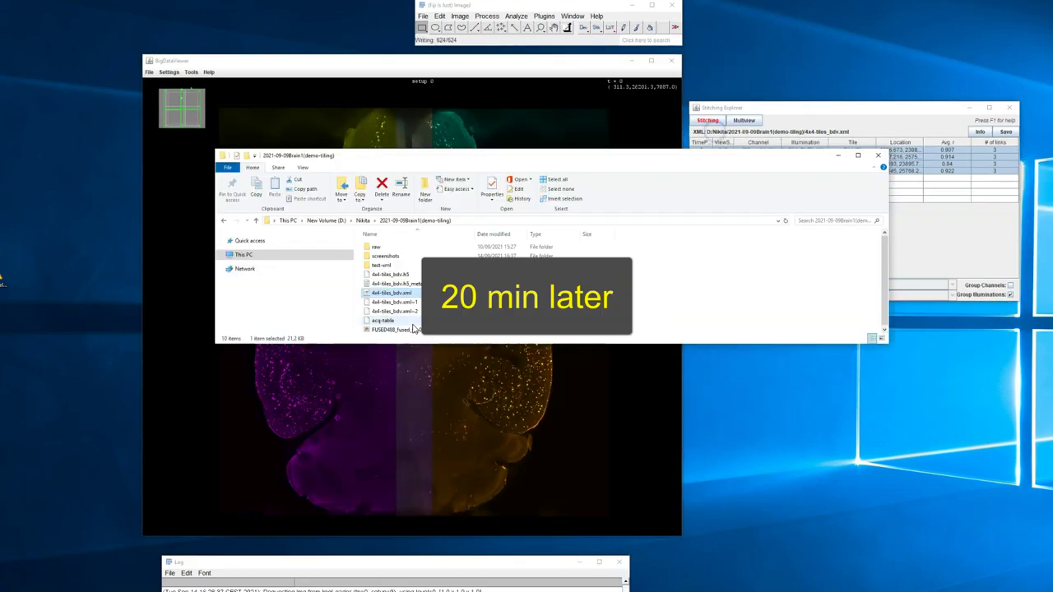
pyautogui.moveTo(411, 329); pyautogui.dragTo(507, 37)
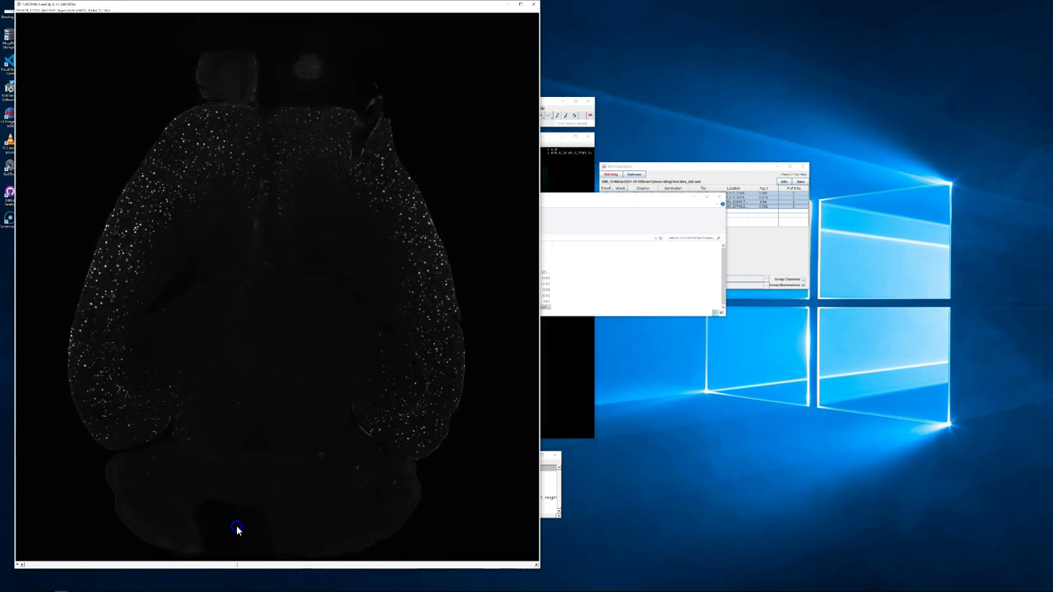
pyautogui.scroll(-2, 236, 530)
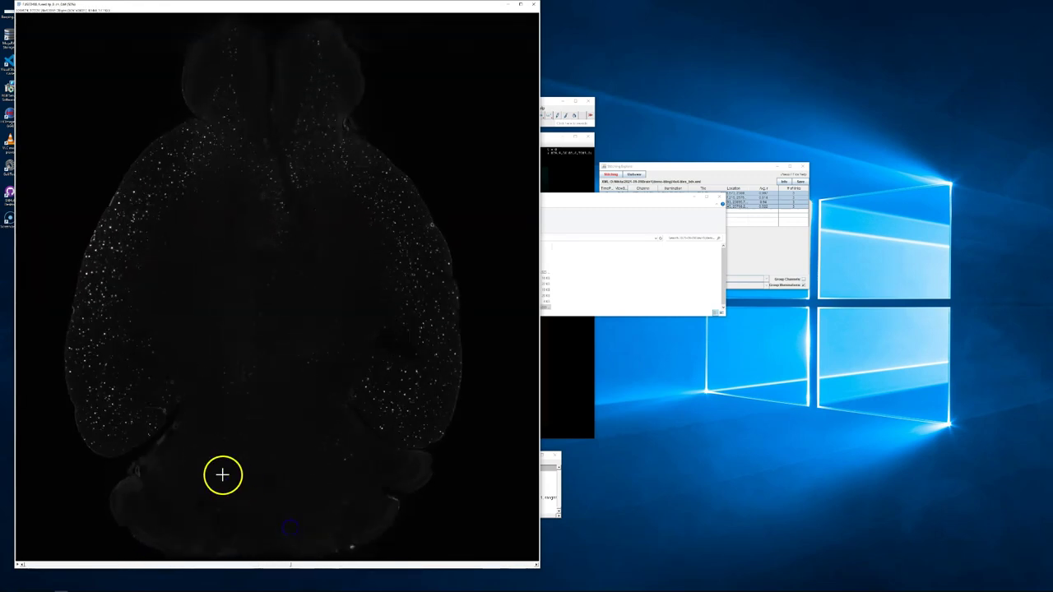
# Auto-adjust the FUSED488 stack's brightness and contrast and step through its slices.
pyautogui.hotkey('ctrl', 'shift', 'c')
pyautogui.moveTo(881, 110)
pyautogui.mouseDown()
pyautogui.moveTo(651, 206)
pyautogui.moveTo(592, 208)
pyautogui.mouseUp()
pyautogui.click(603, 287)
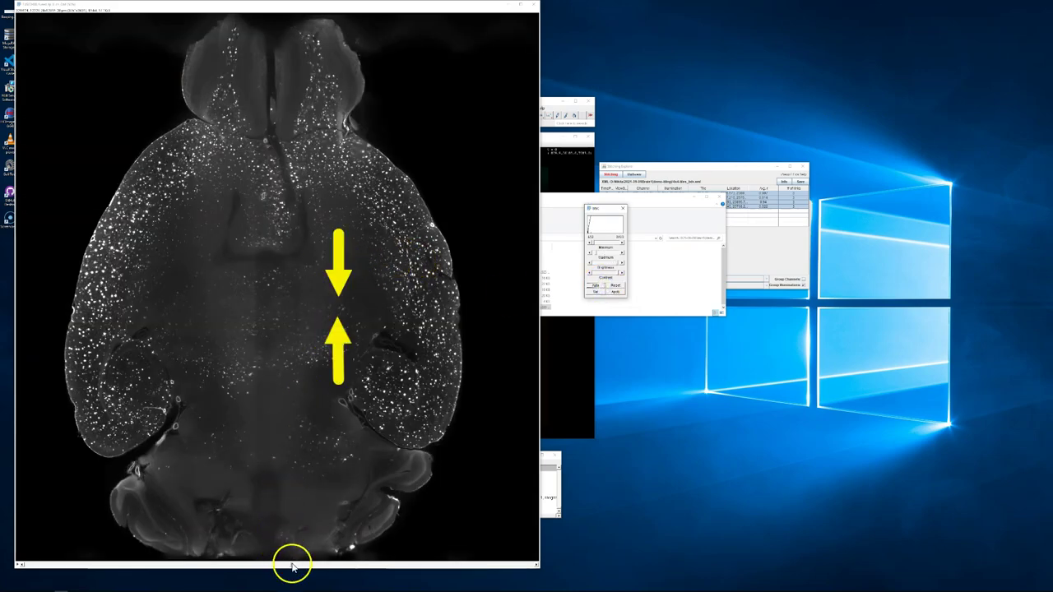
pyautogui.click(291, 566)
pyautogui.moveTo(291, 566)
pyautogui.mouseDown()
pyautogui.moveTo(326, 546)
pyautogui.moveTo(180, 524)
pyautogui.moveTo(142, 545)
pyautogui.moveTo(96, 546)
pyautogui.moveTo(278, 533)
pyautogui.mouseUp()
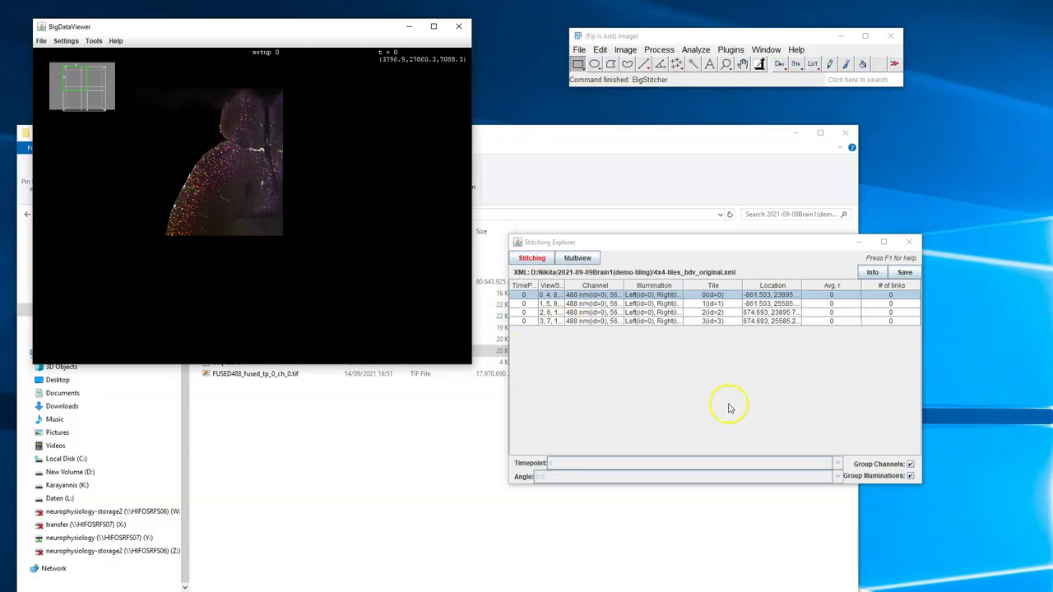
# Select all four tiles and start stitching using only the 488 nm channel.
pyautogui.click(911, 465)
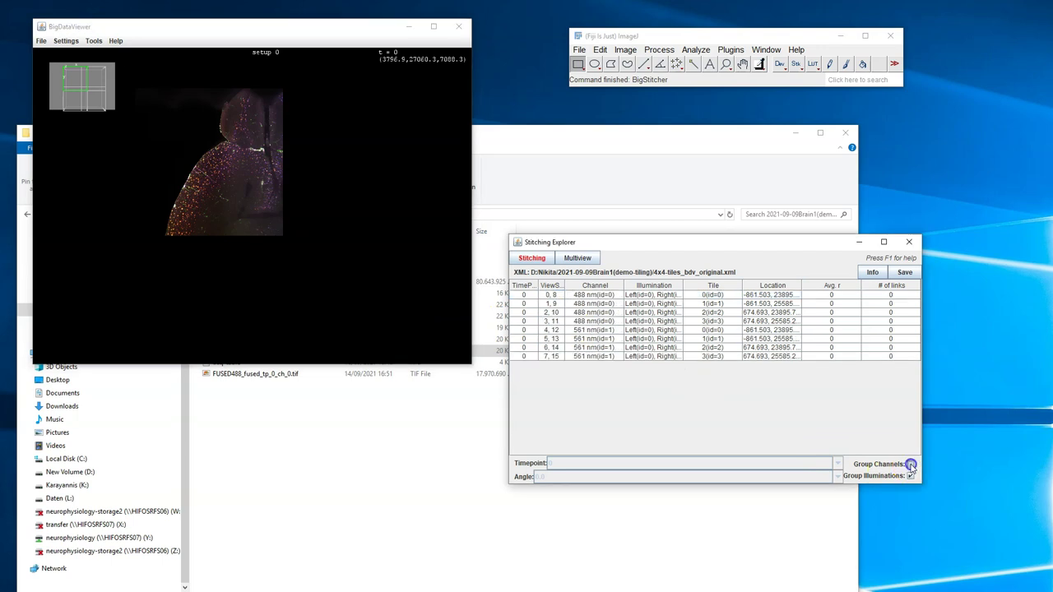
pyautogui.click(910, 465)
pyautogui.click(601, 296)
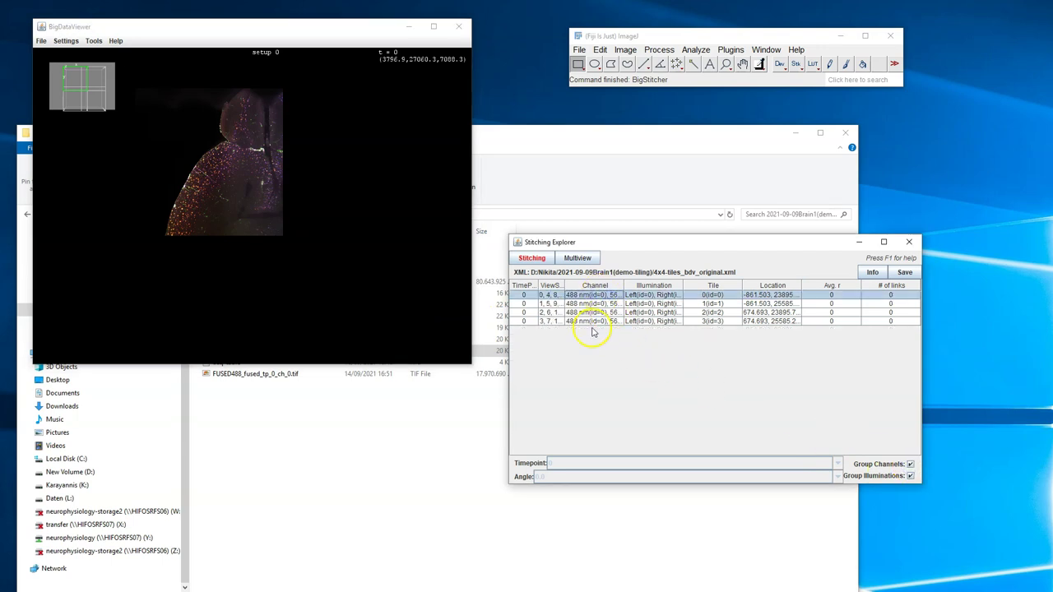
pyautogui.keyDown('shift'); pyautogui.click(589, 321); pyautogui.keyUp('shift')
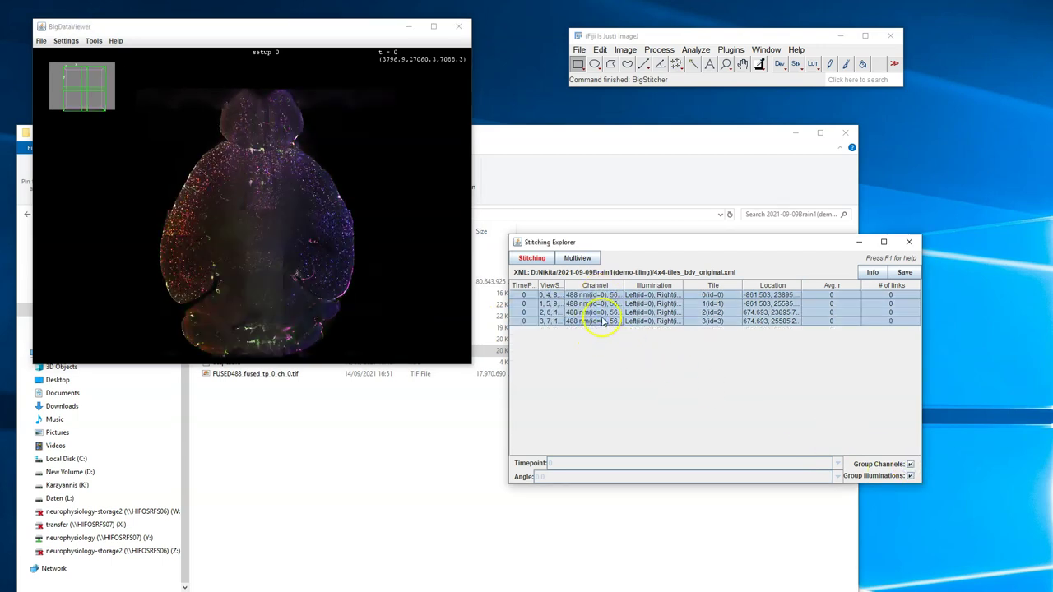
pyautogui.rightClick(591, 309)
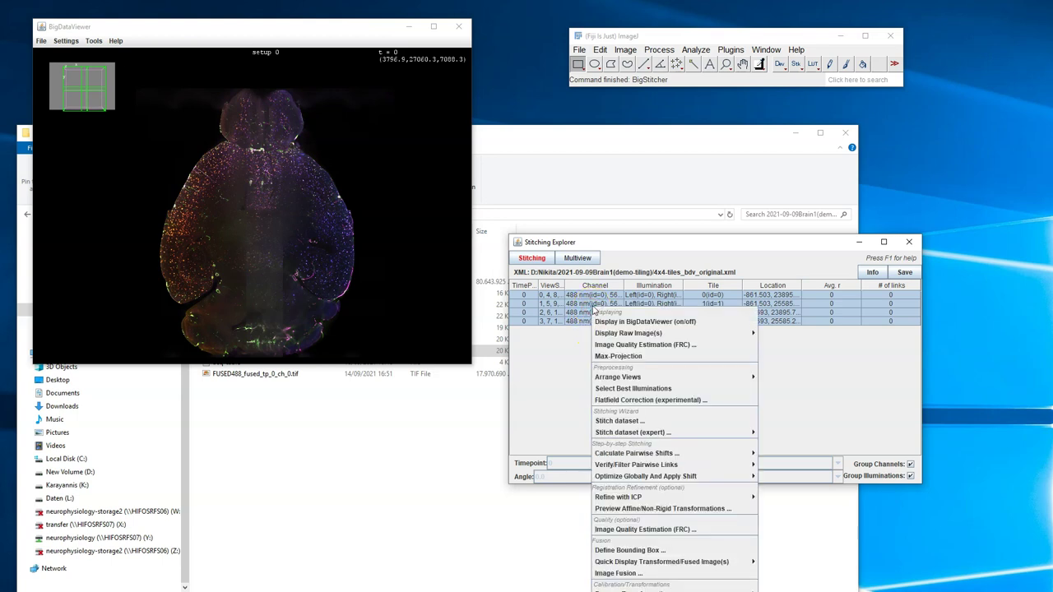
pyautogui.click(625, 421)
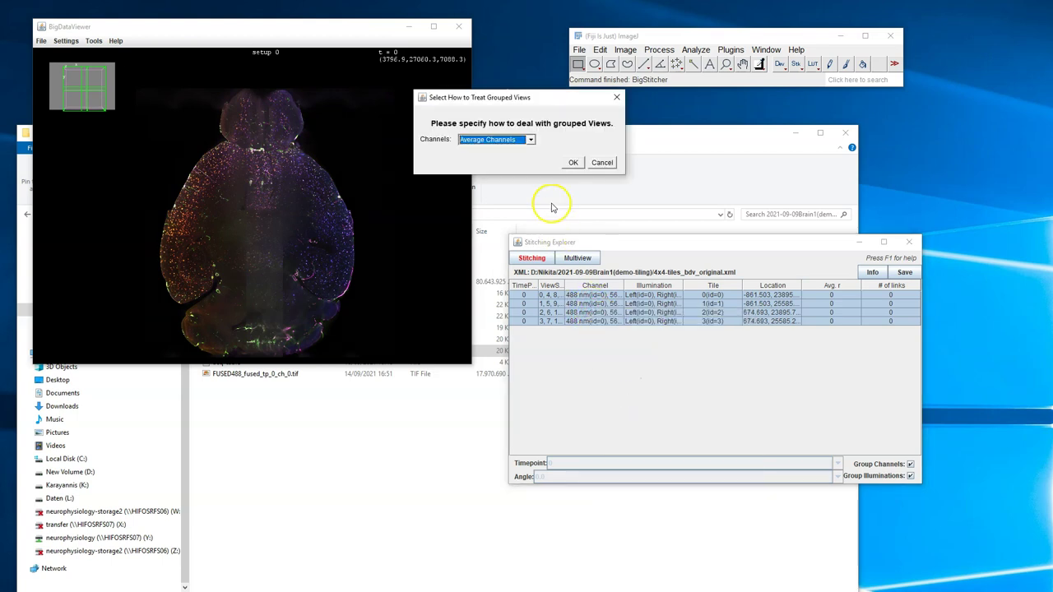
pyautogui.click(530, 140)
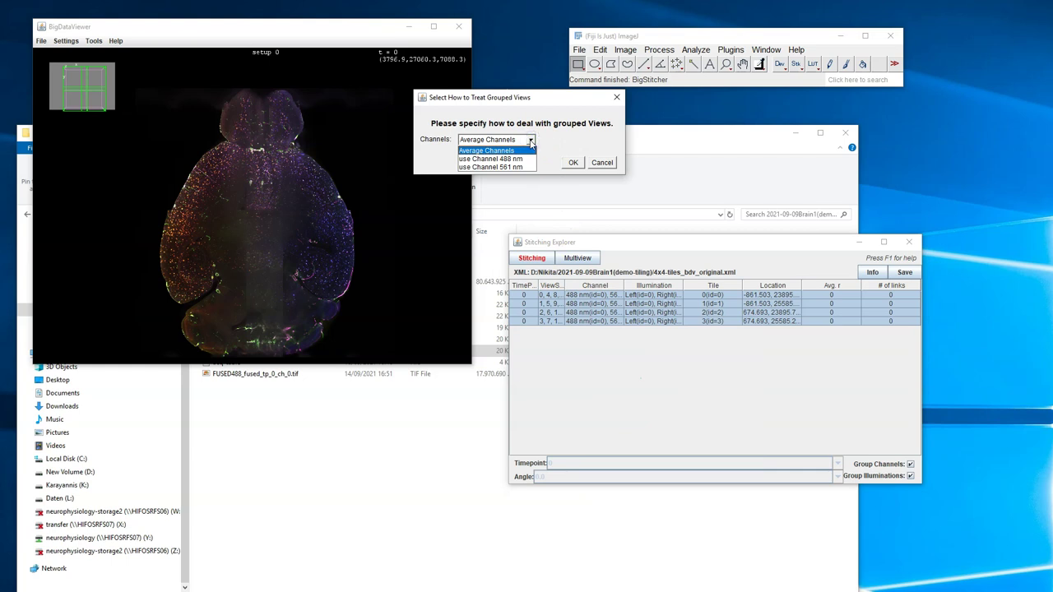
pyautogui.click(525, 159)
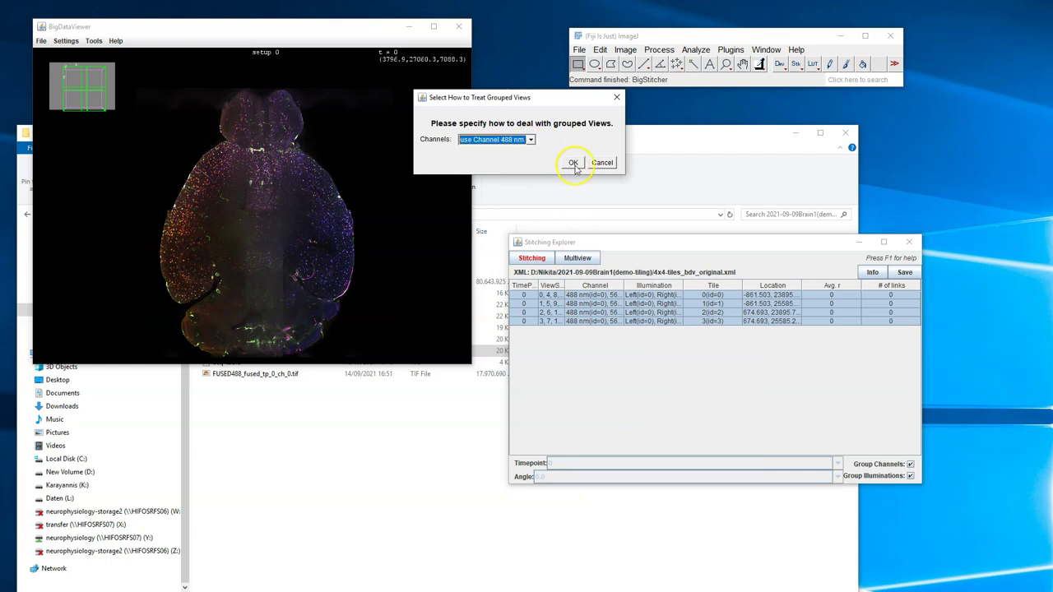
pyautogui.click(573, 164)
# Set stitching downsampling to 8 in X and Y, pick the Z factor, and run it.
pyautogui.click(576, 186)
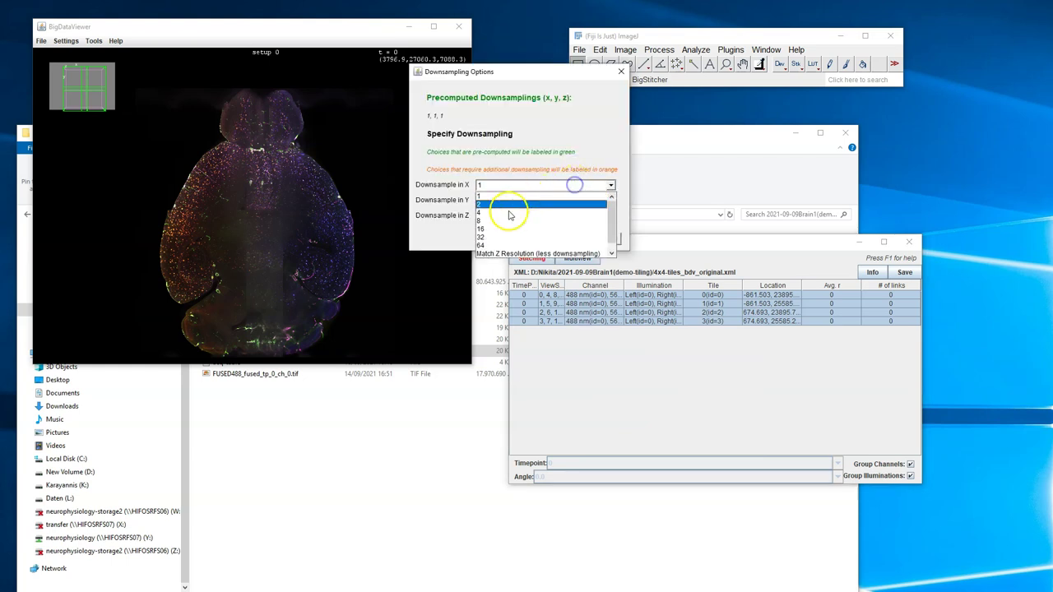
pyautogui.click(502, 224)
pyautogui.click(499, 202)
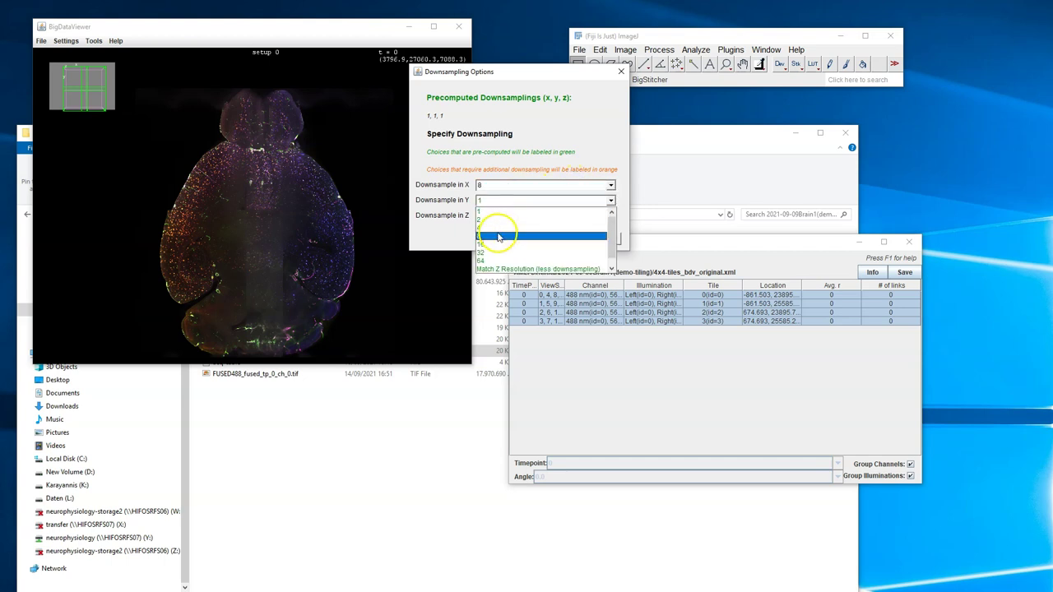
pyautogui.click(498, 236)
pyautogui.click(490, 216)
pyautogui.click(491, 242)
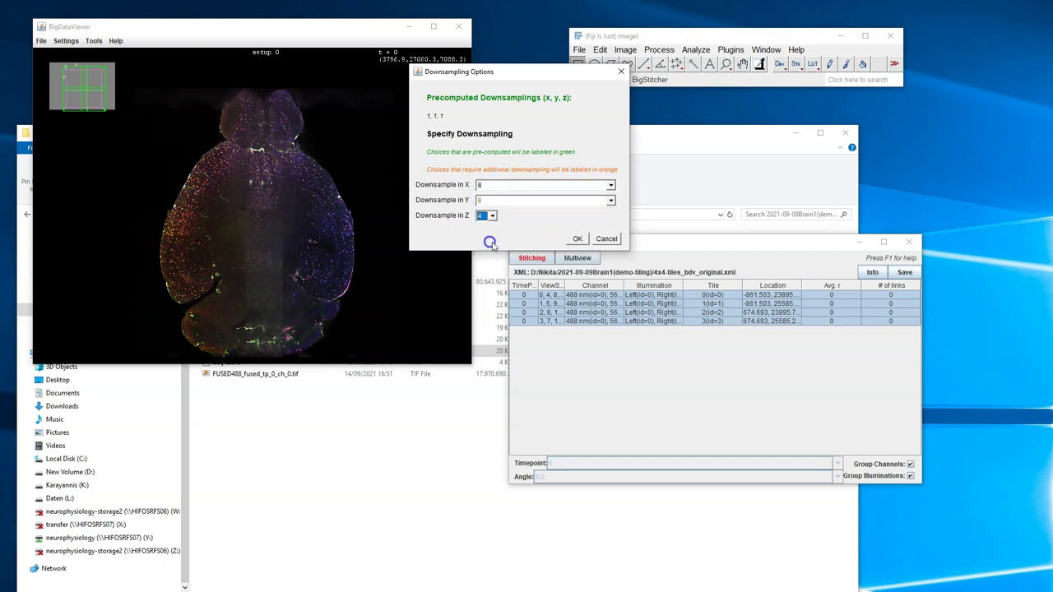
pyautogui.click(577, 238)
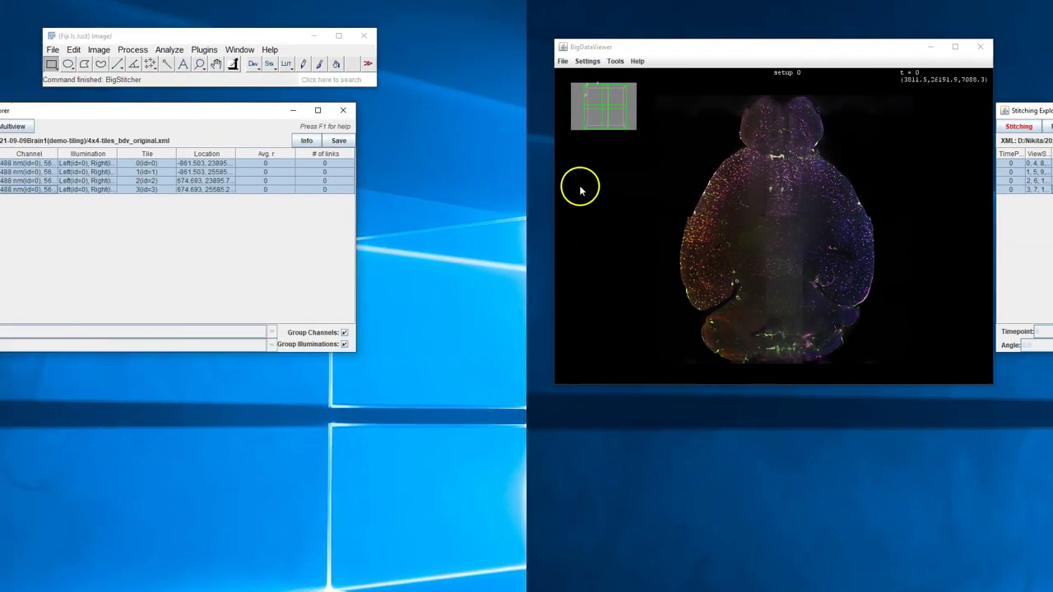
# Resave all 16 views of the original dataset to HDF5, confirming the warning.
pyautogui.click(573, 182)
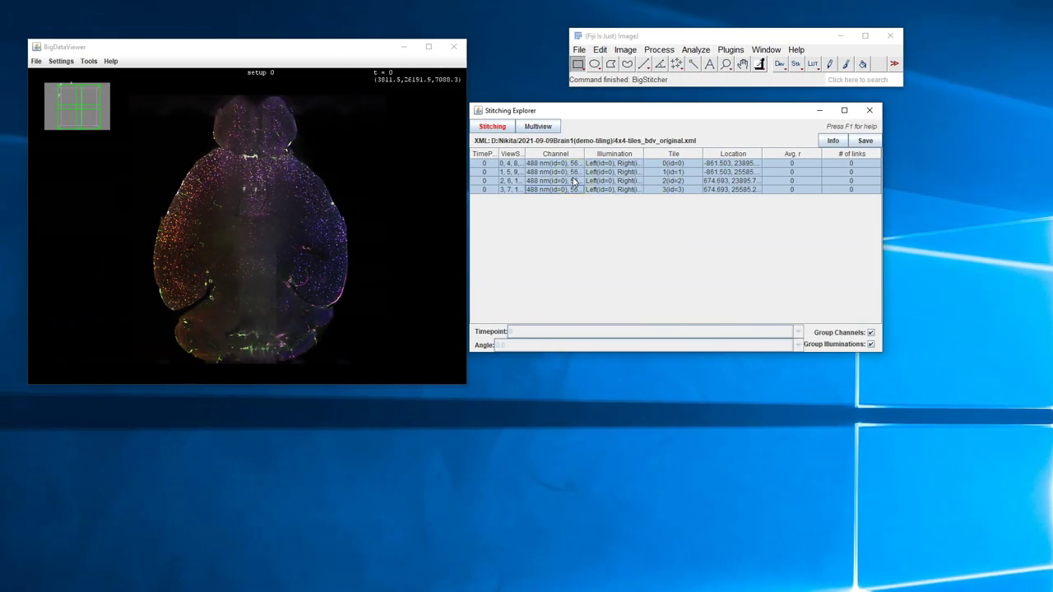
pyautogui.rightClick(573, 182)
pyautogui.moveTo(600, 486)
pyautogui.click(698, 492)
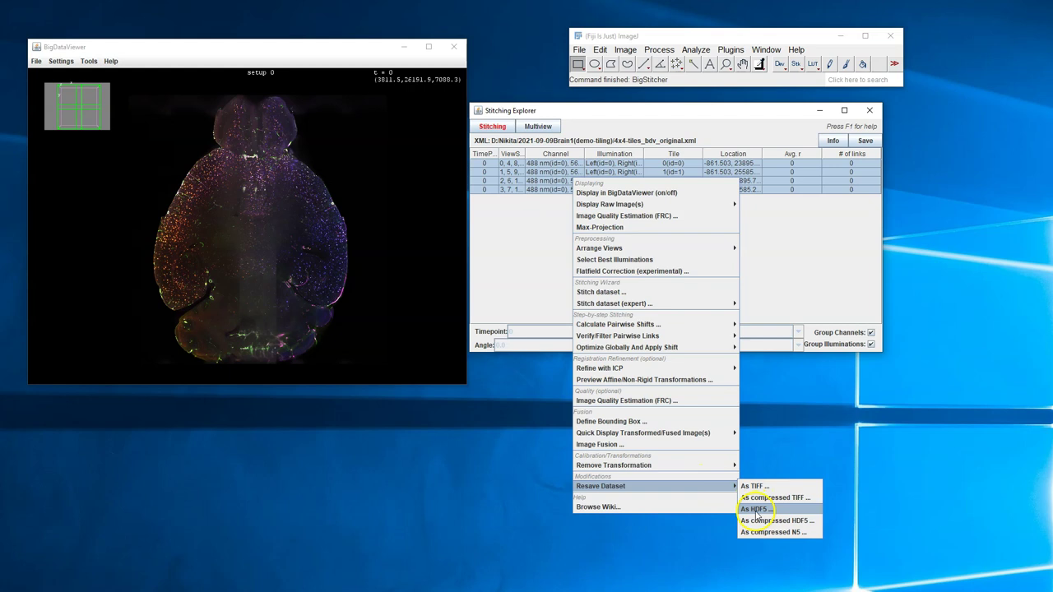
pyautogui.click(756, 510)
pyautogui.click(505, 421)
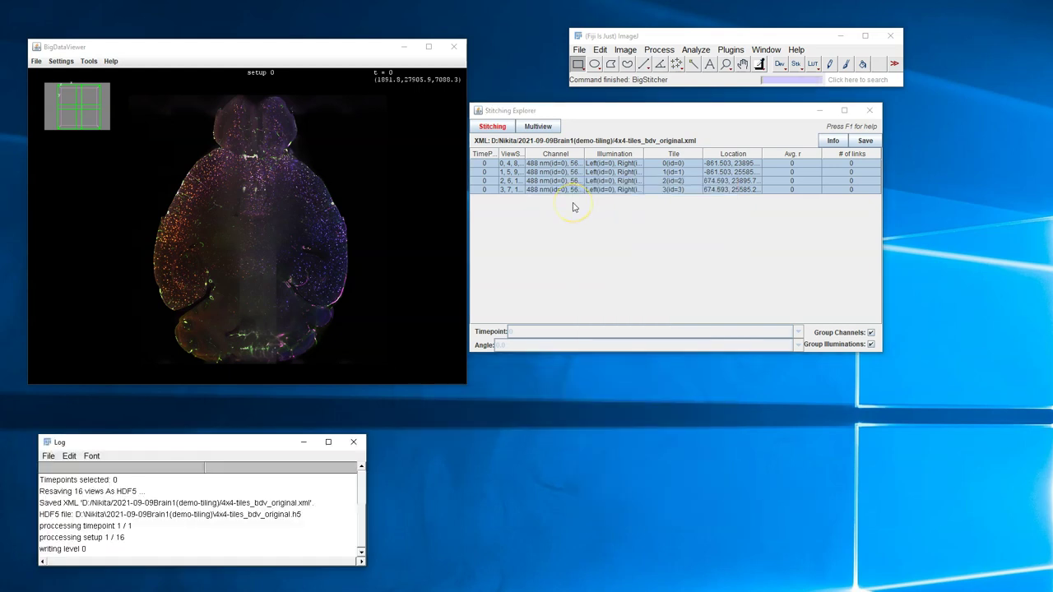